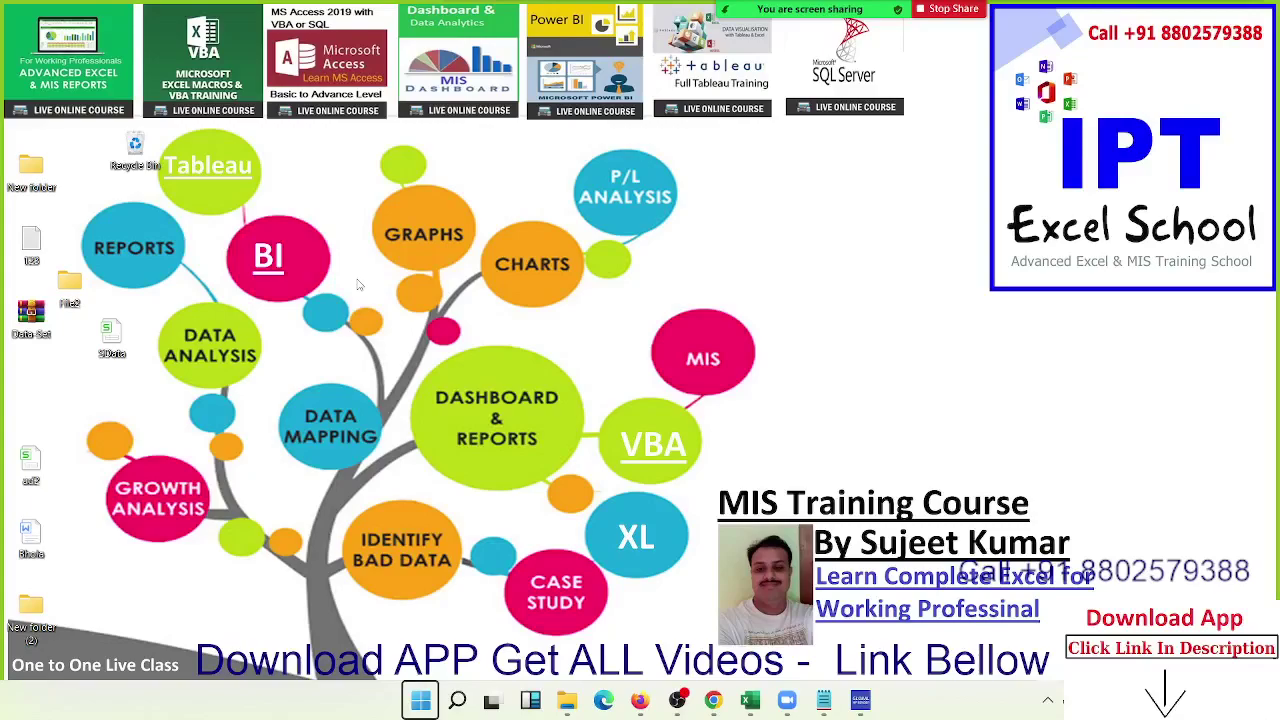
Step: Open and close the meeting participants list twice
mouse_move(651, 7)
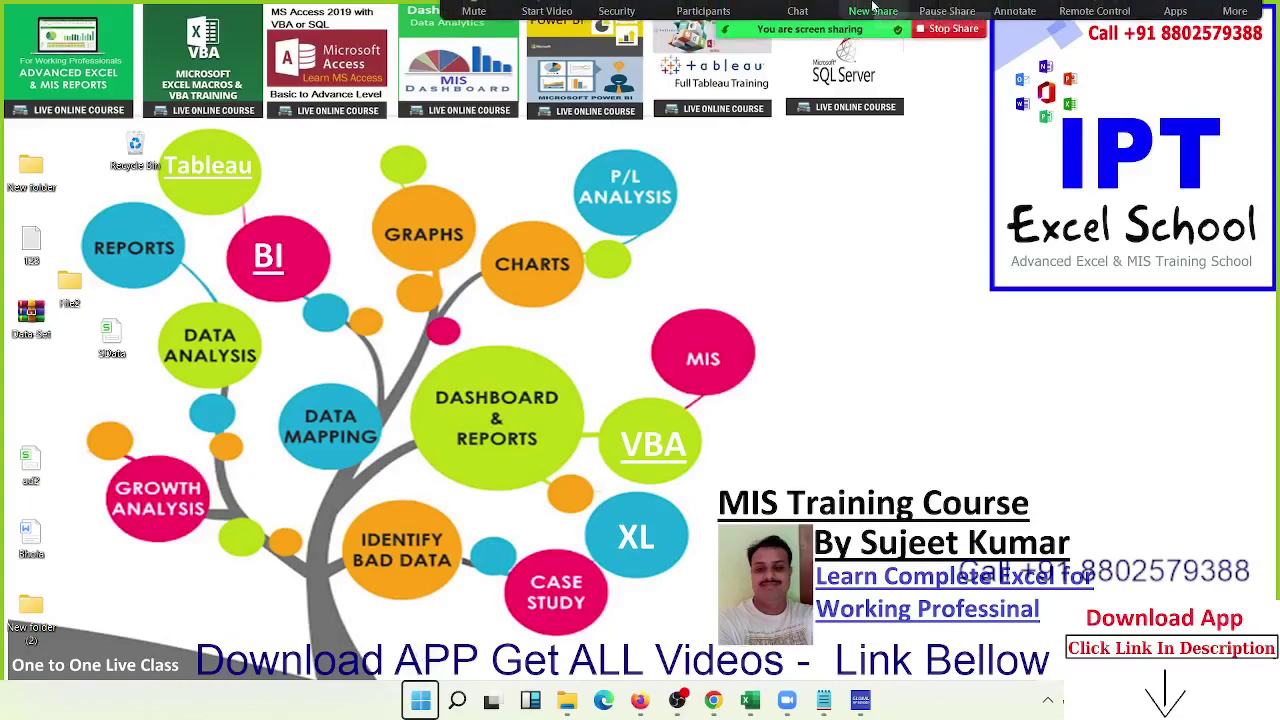
left_click(718, 26)
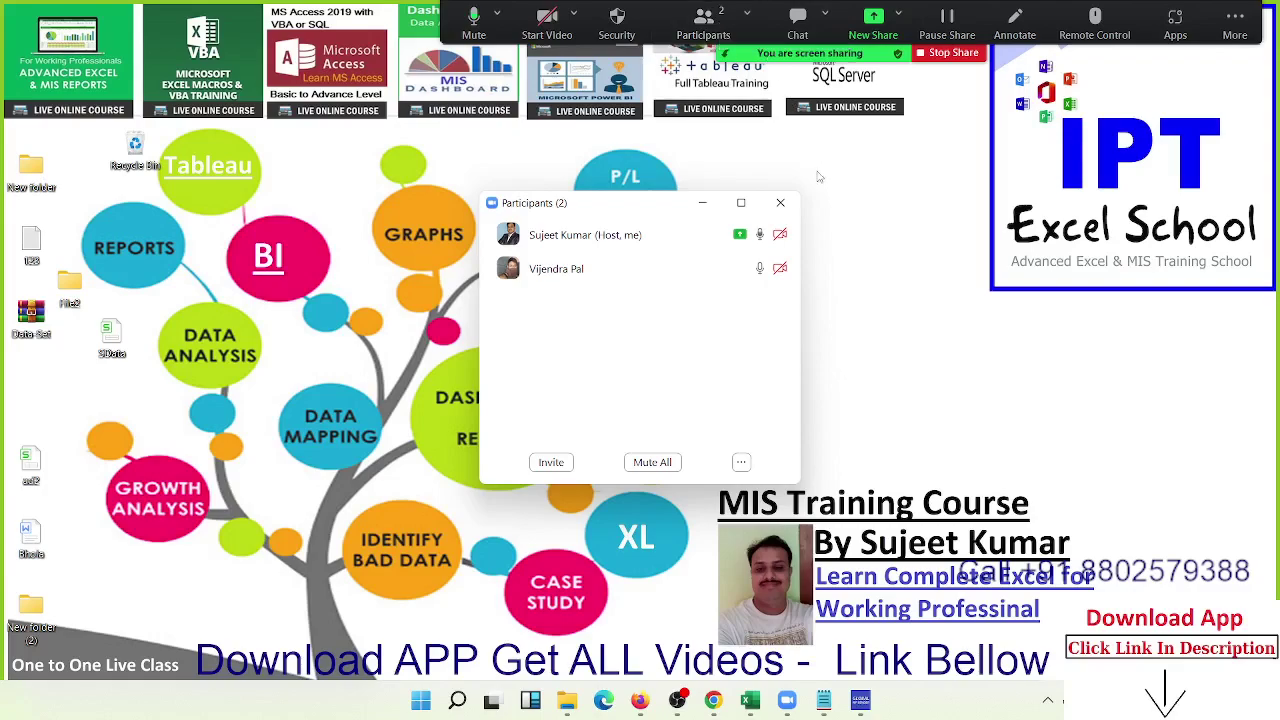
left_click(780, 203)
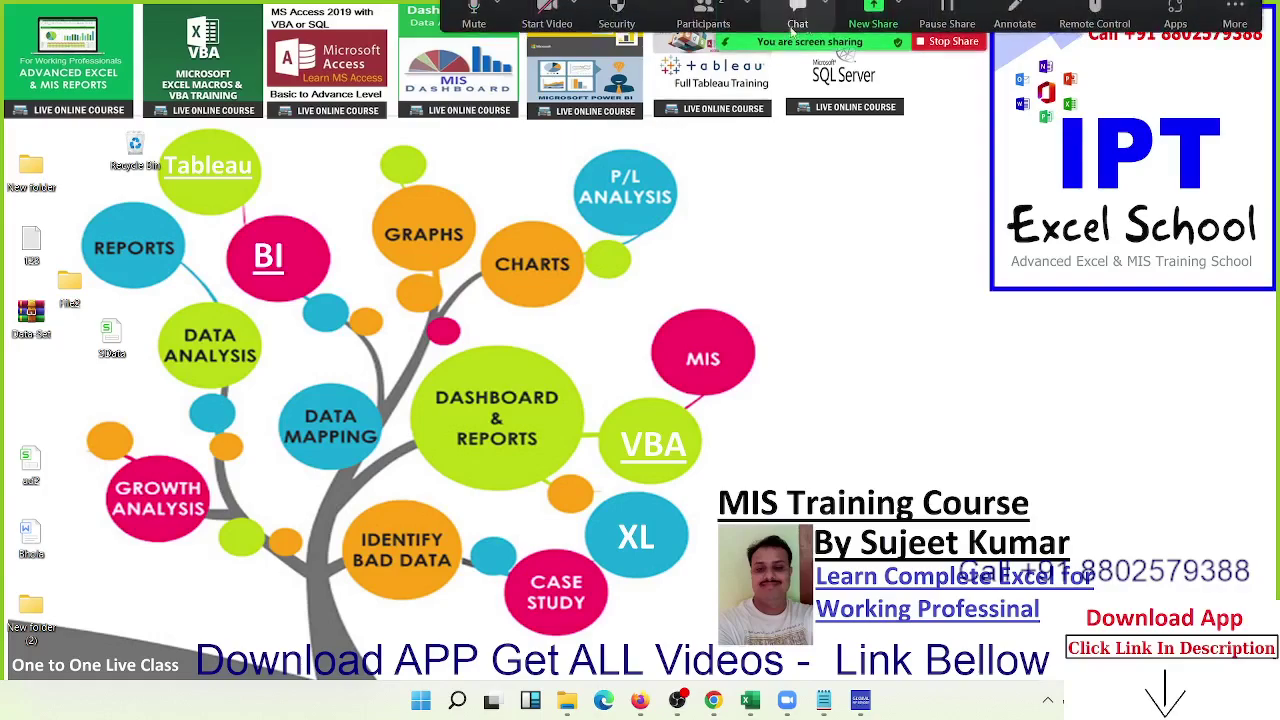
left_click(692, 20)
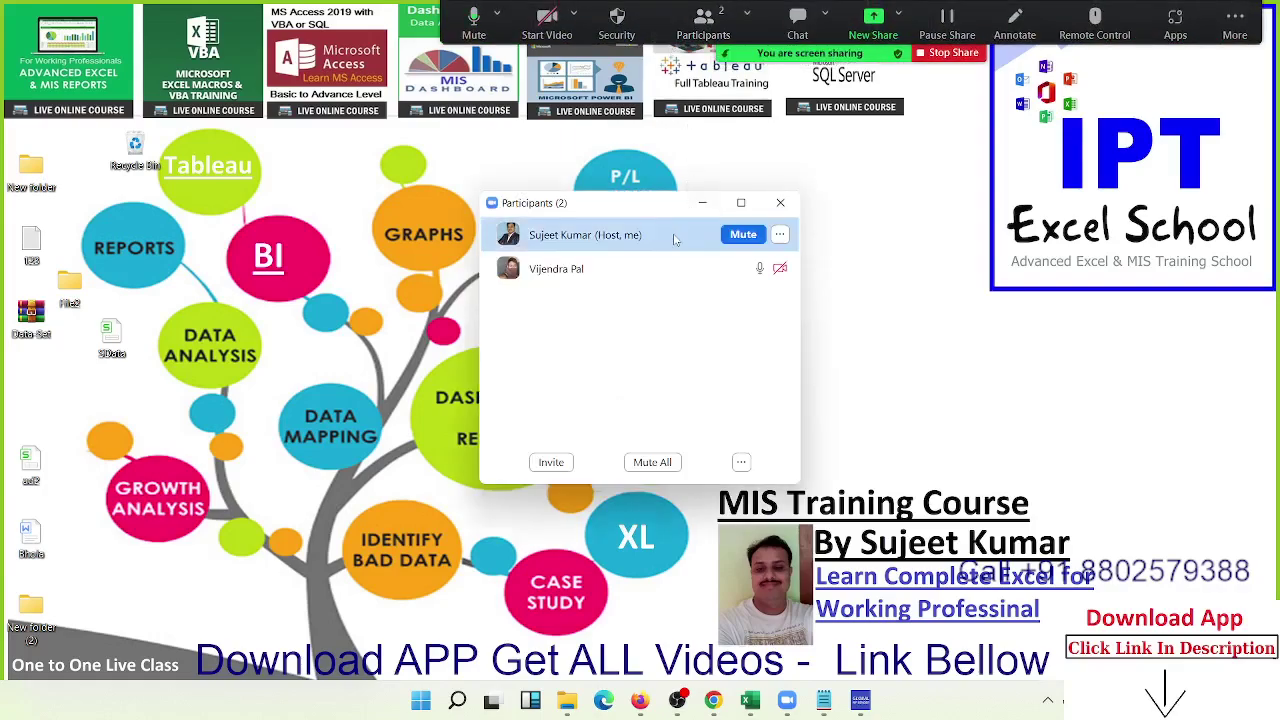
mouse_move(673, 268)
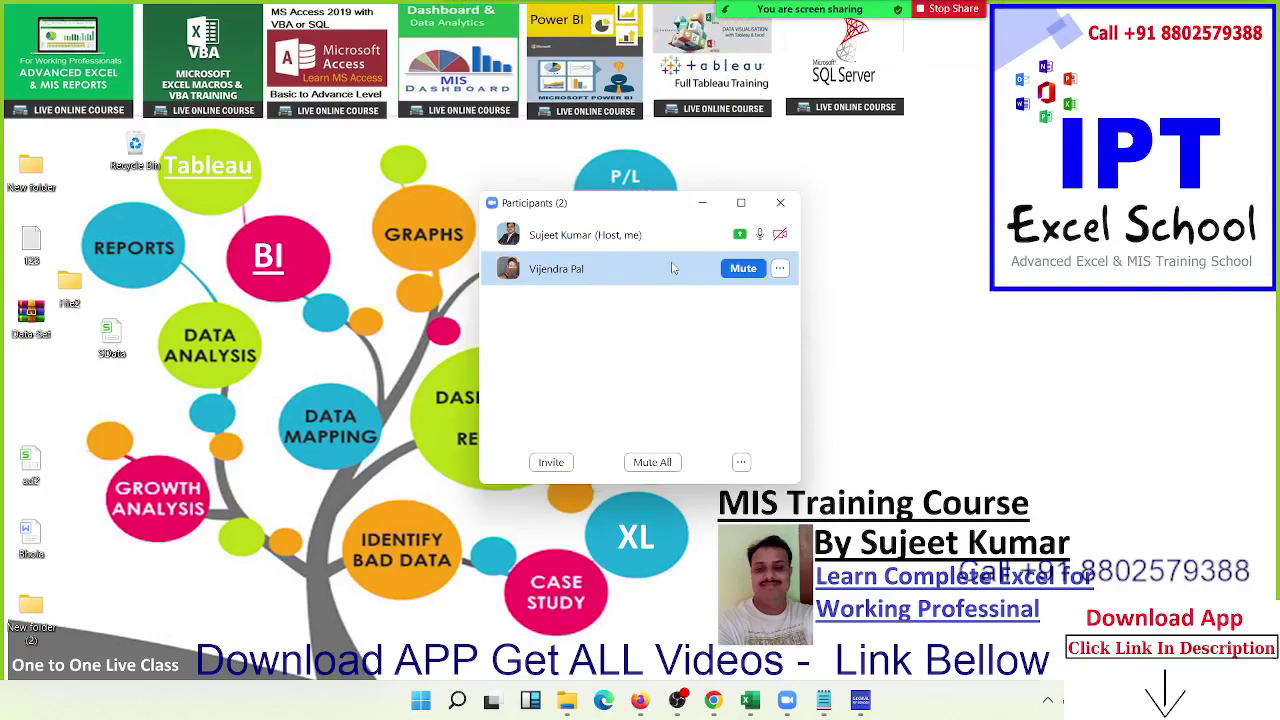
key("alt+u")
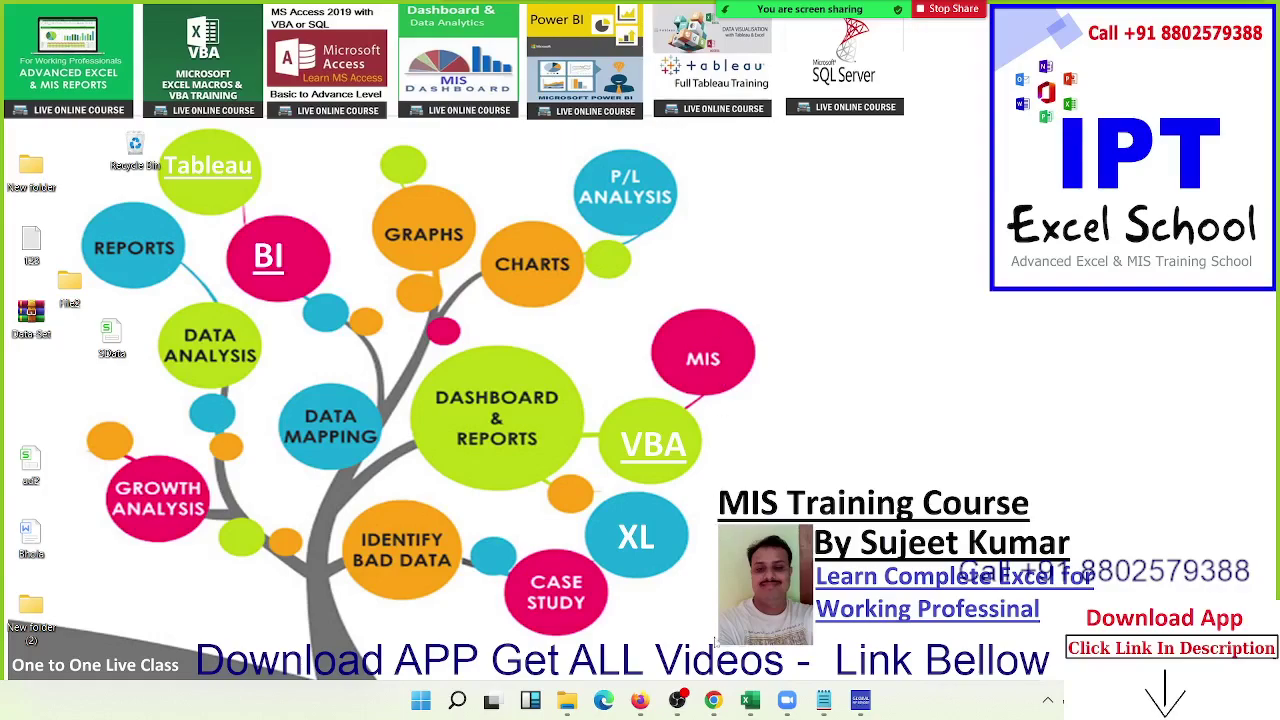
Step: Bring up the WhatsApp chat and open the Excel_VBA_Macros.pdf attachment
mouse_move(713, 705)
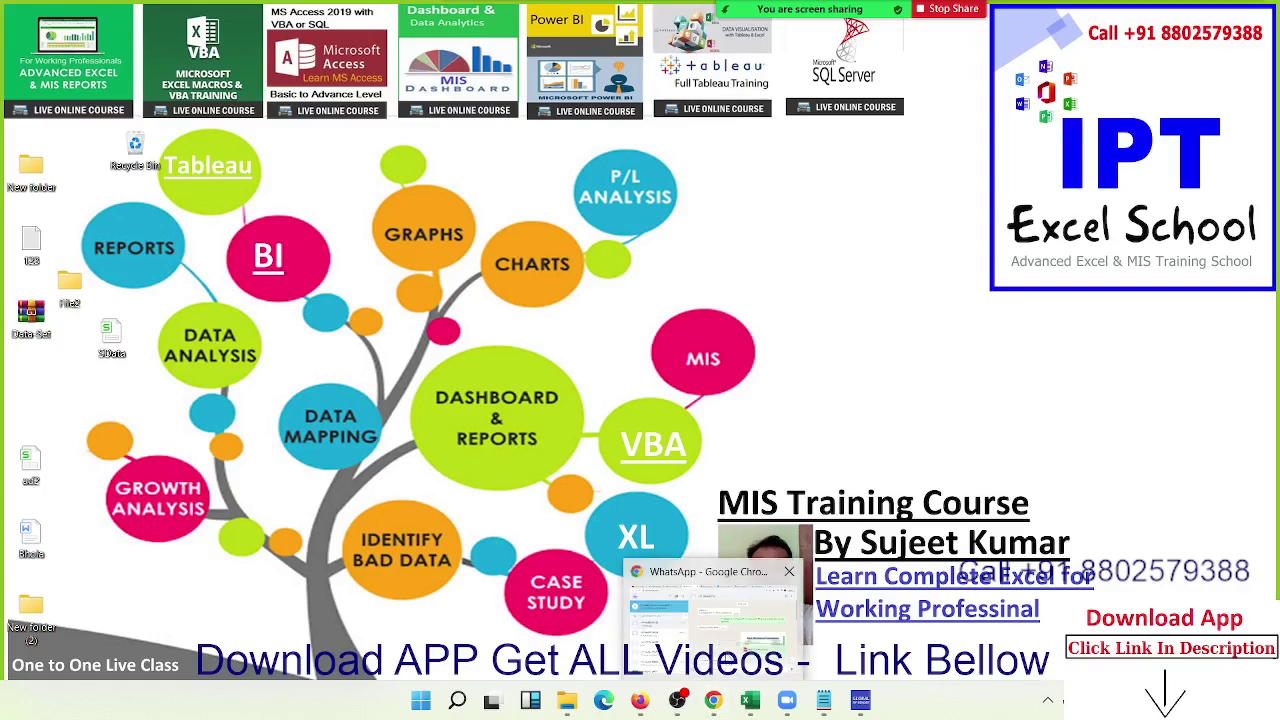
left_click(676, 632)
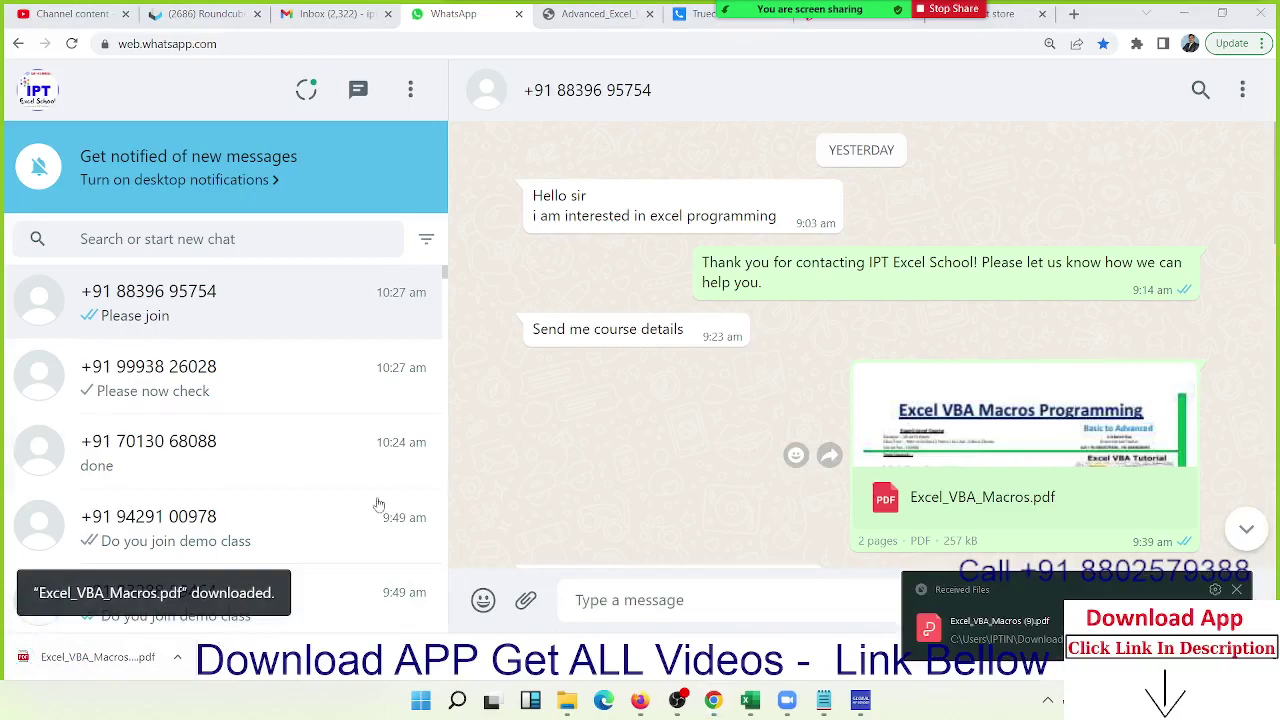
left_click(38, 677)
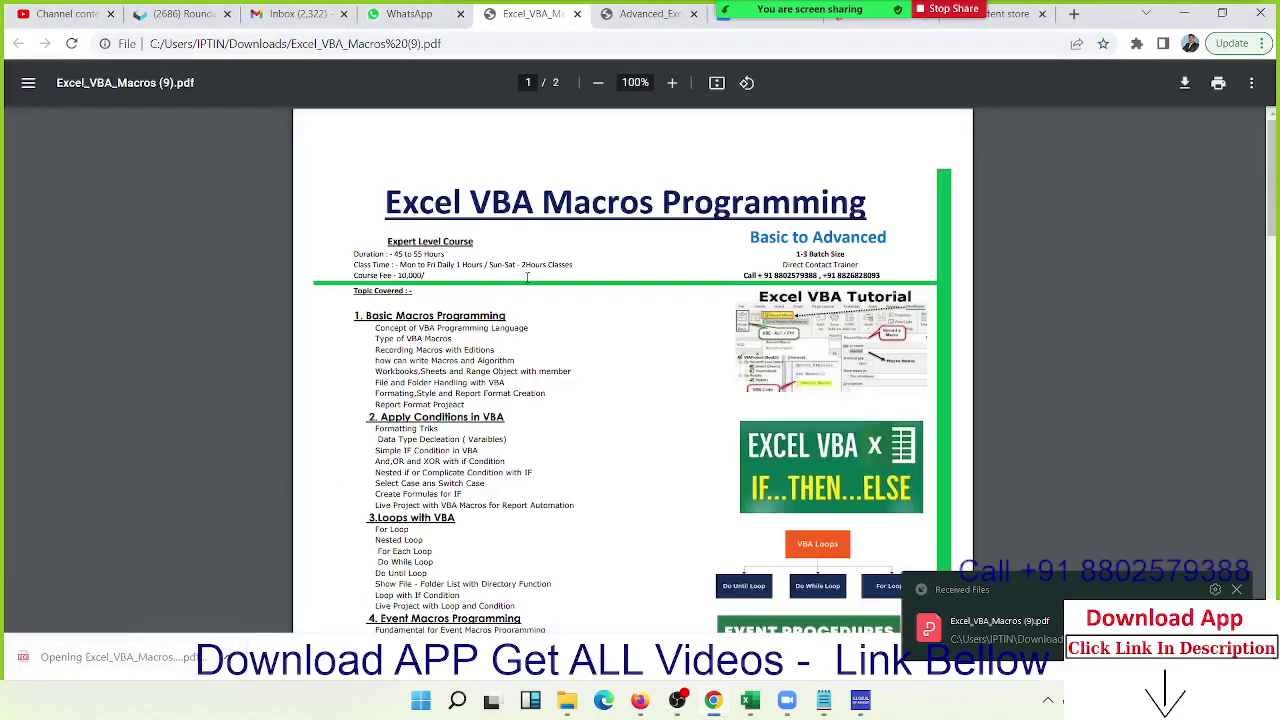
Step: Highlight the Advanced Excel with Formulas and Excel VBA Macros Programming titles, ending on the Advanced Excel PDF
left_click(651, 22)
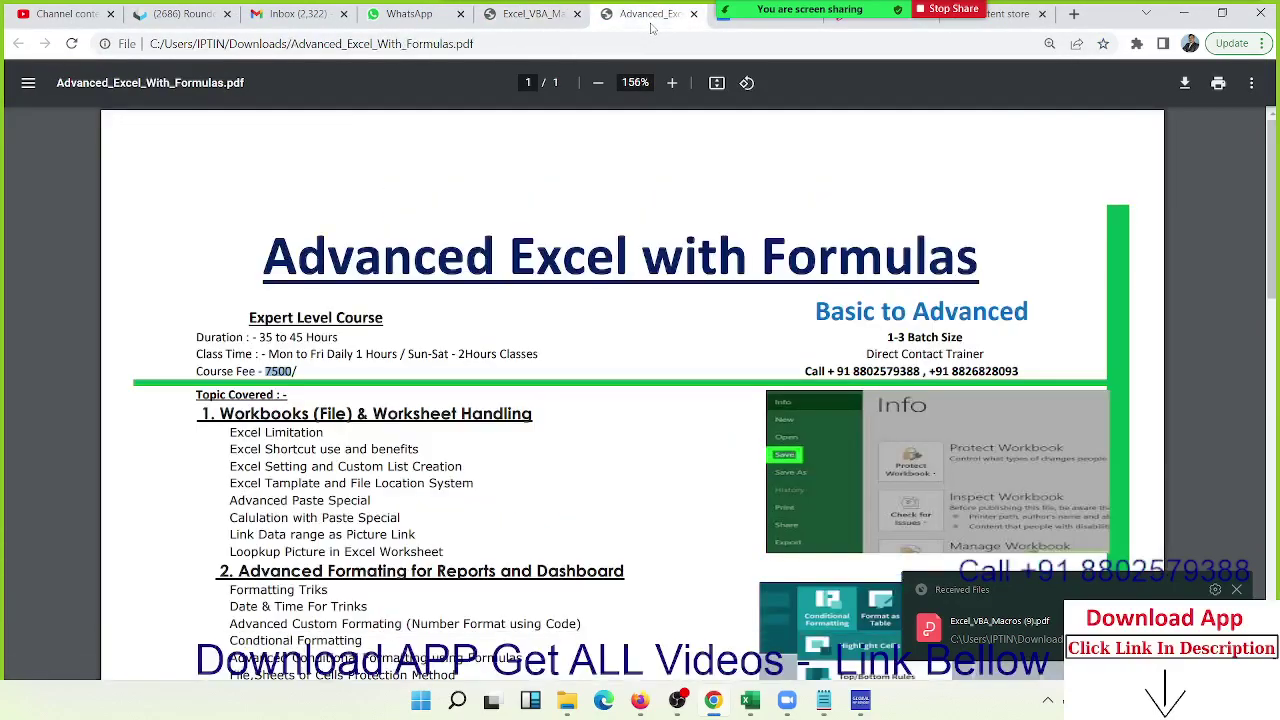
triple_click(575, 256)
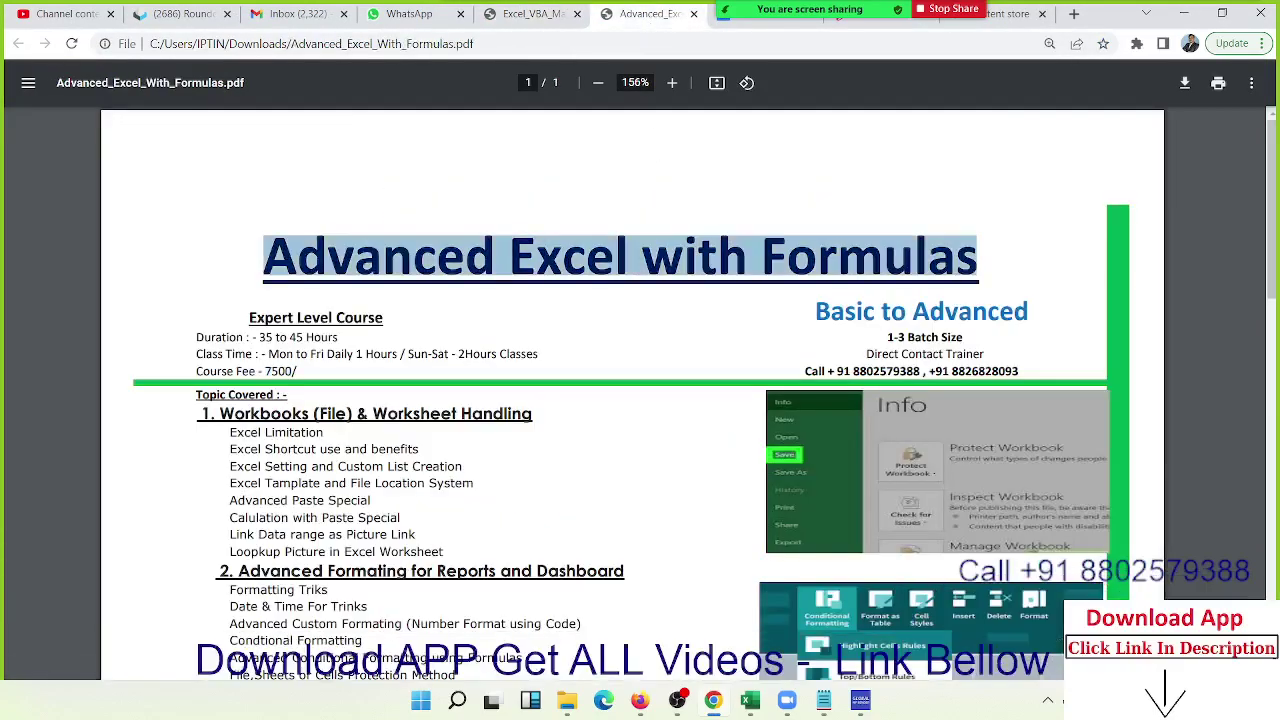
left_click(533, 14)
triple_click(494, 205)
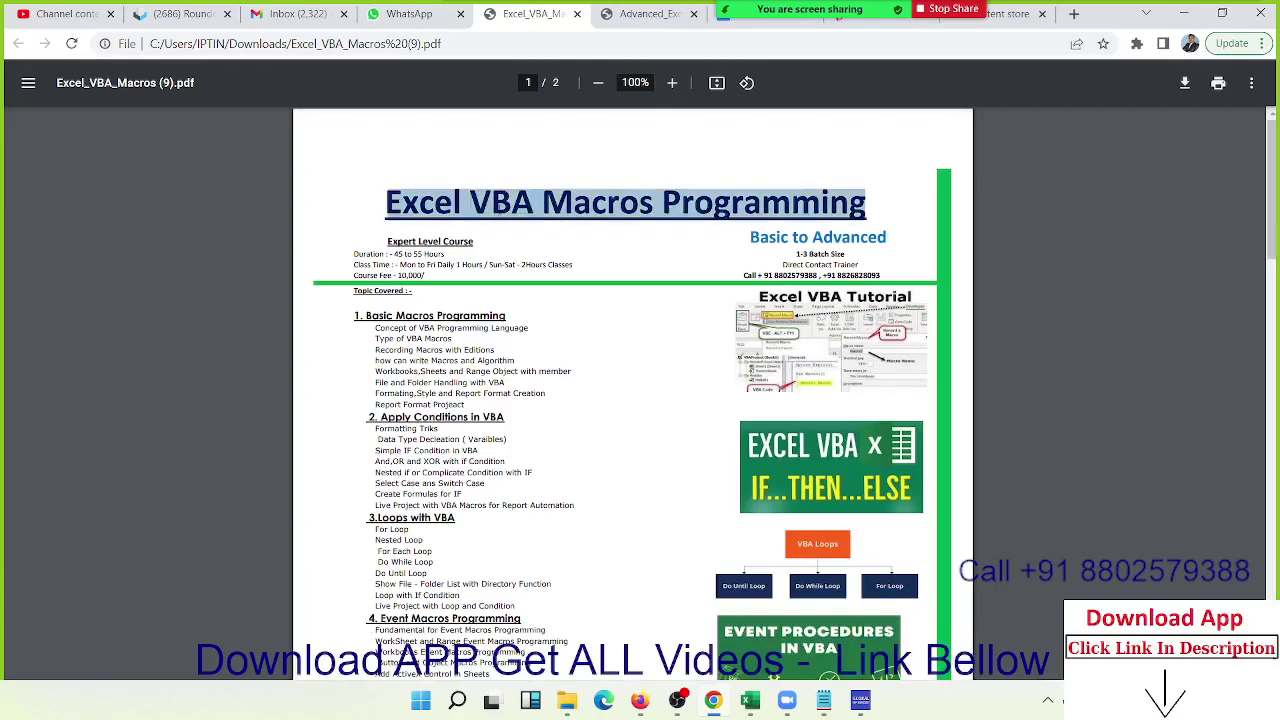
left_click(628, 14)
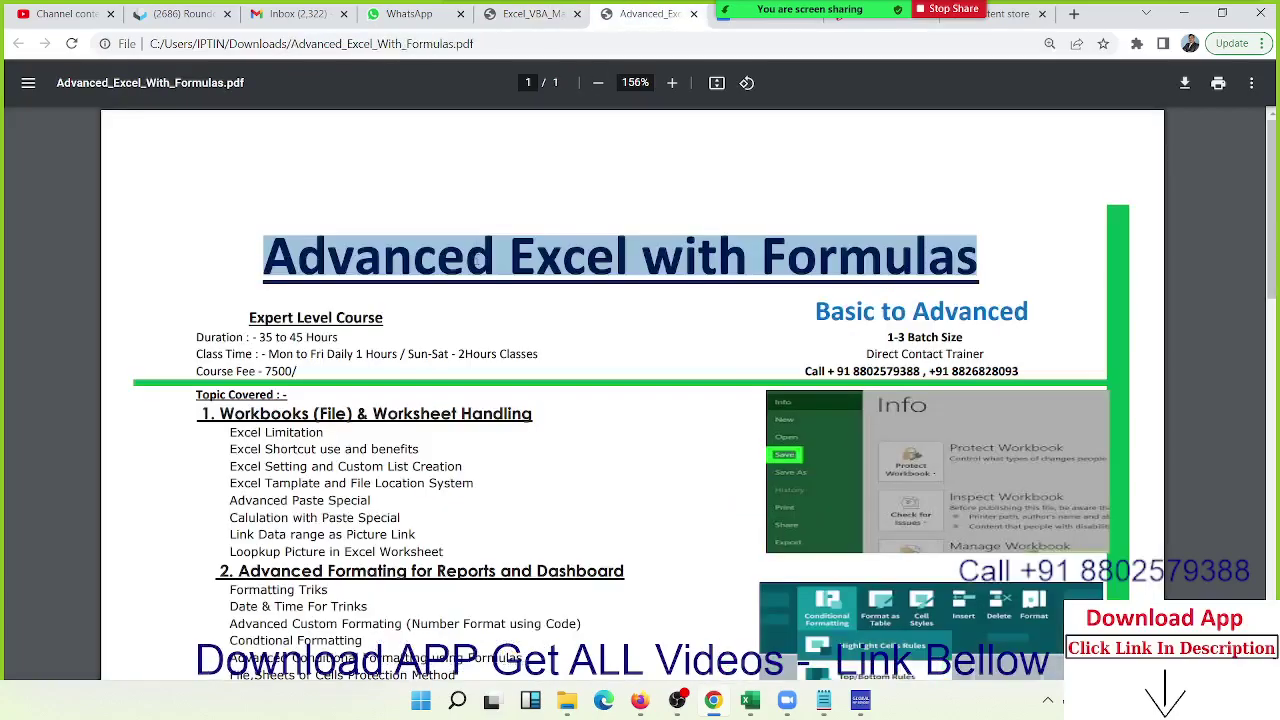
left_click(625, 350)
Step: In Book4, select F12 and tour the Insert, Page Layout, Formulas, Data and Review ribbon tabs
mouse_move(760, 702)
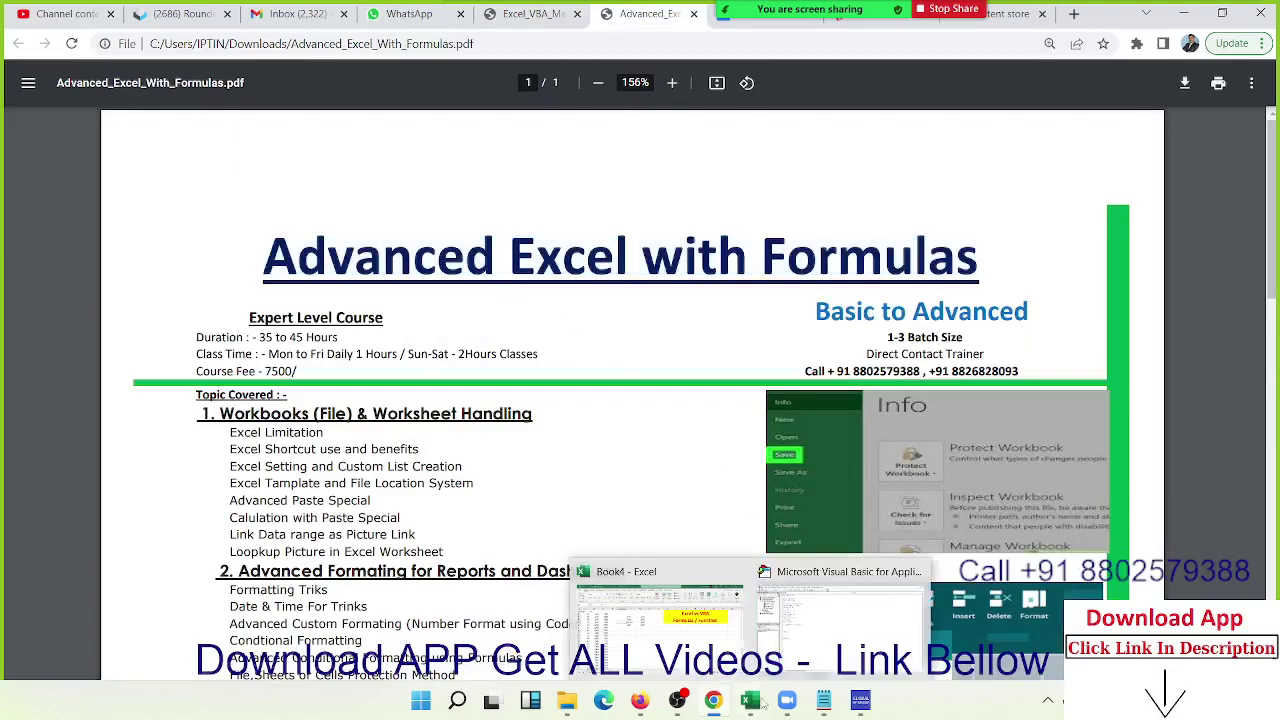
left_click(660, 600)
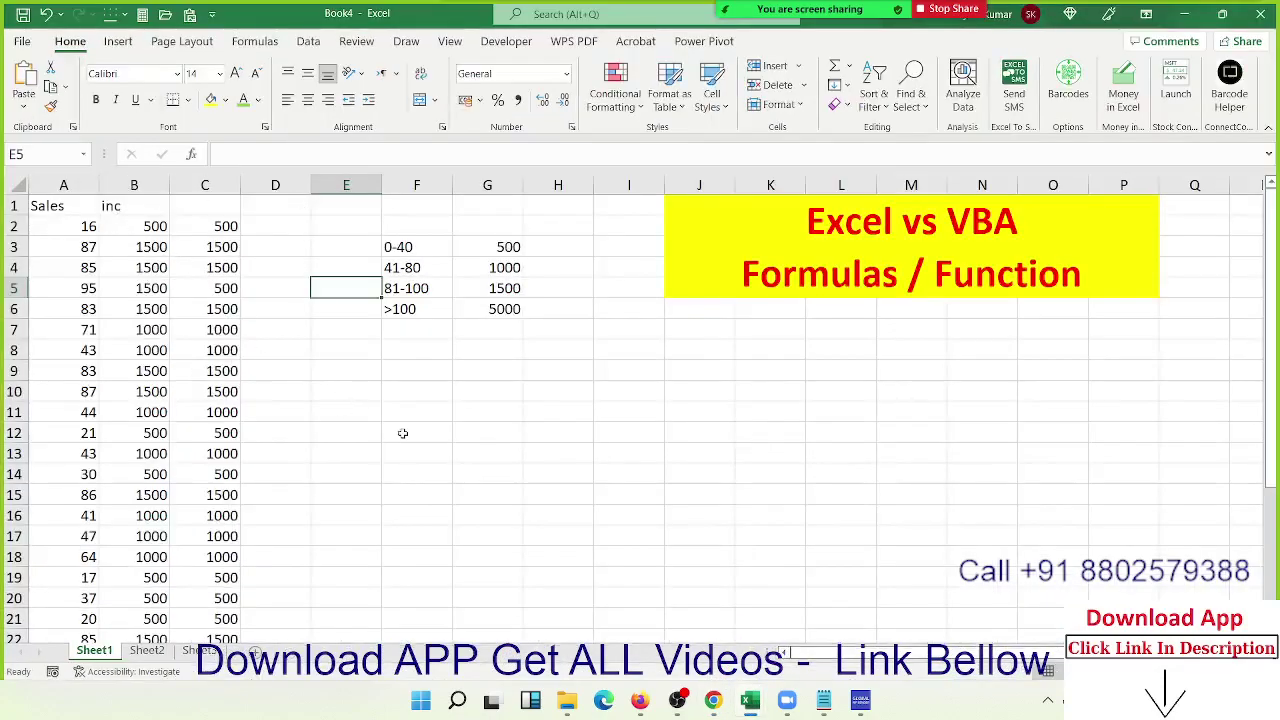
left_click(402, 433)
left_click(118, 42)
left_click(183, 44)
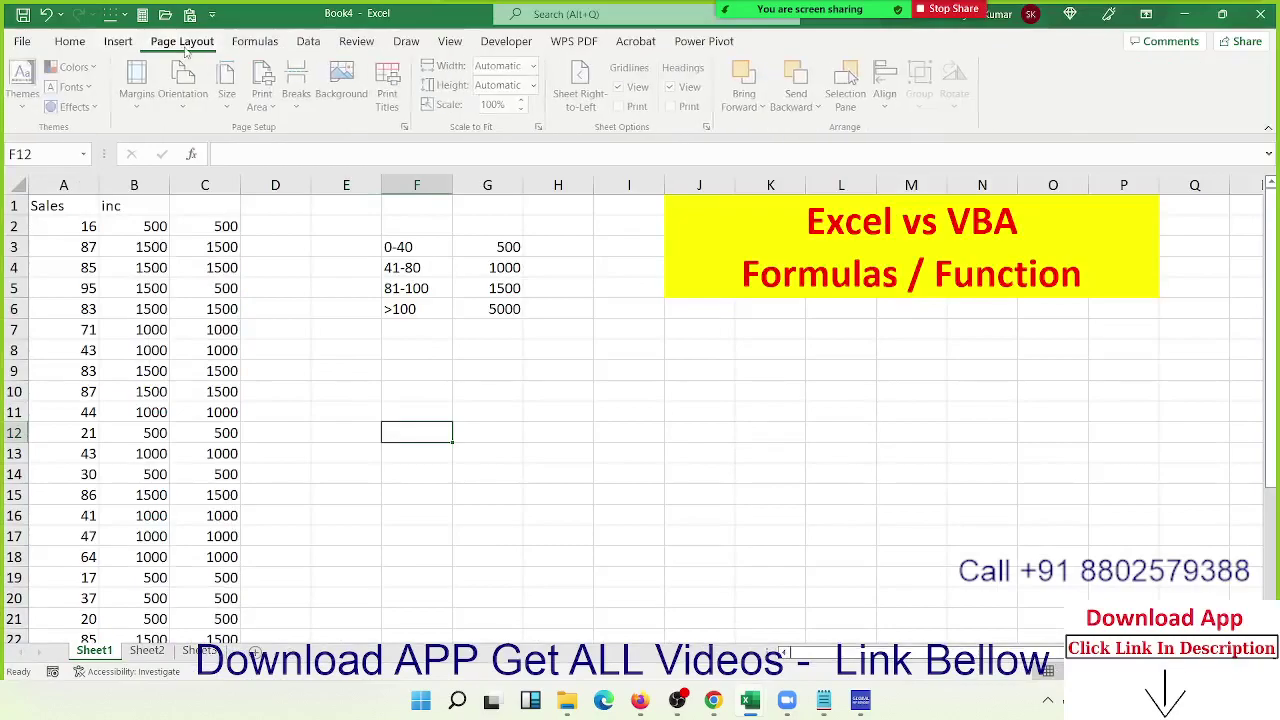
left_click(255, 42)
left_click(308, 42)
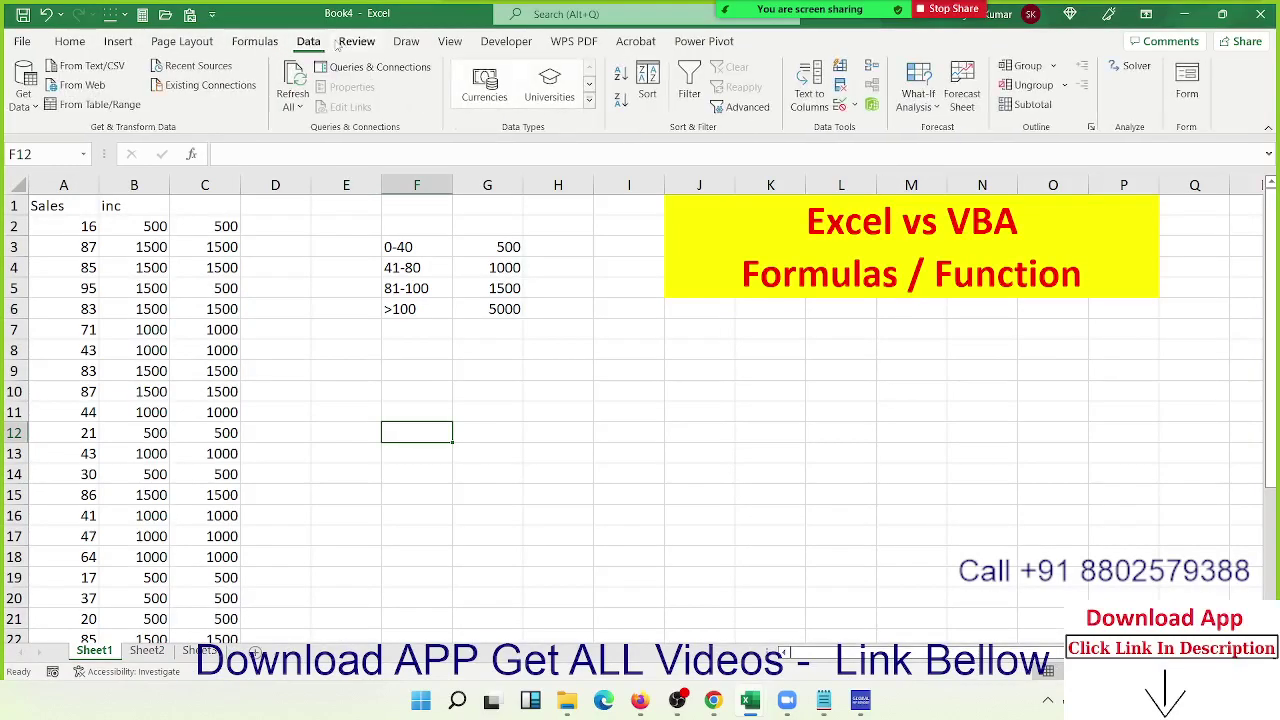
left_click(348, 42)
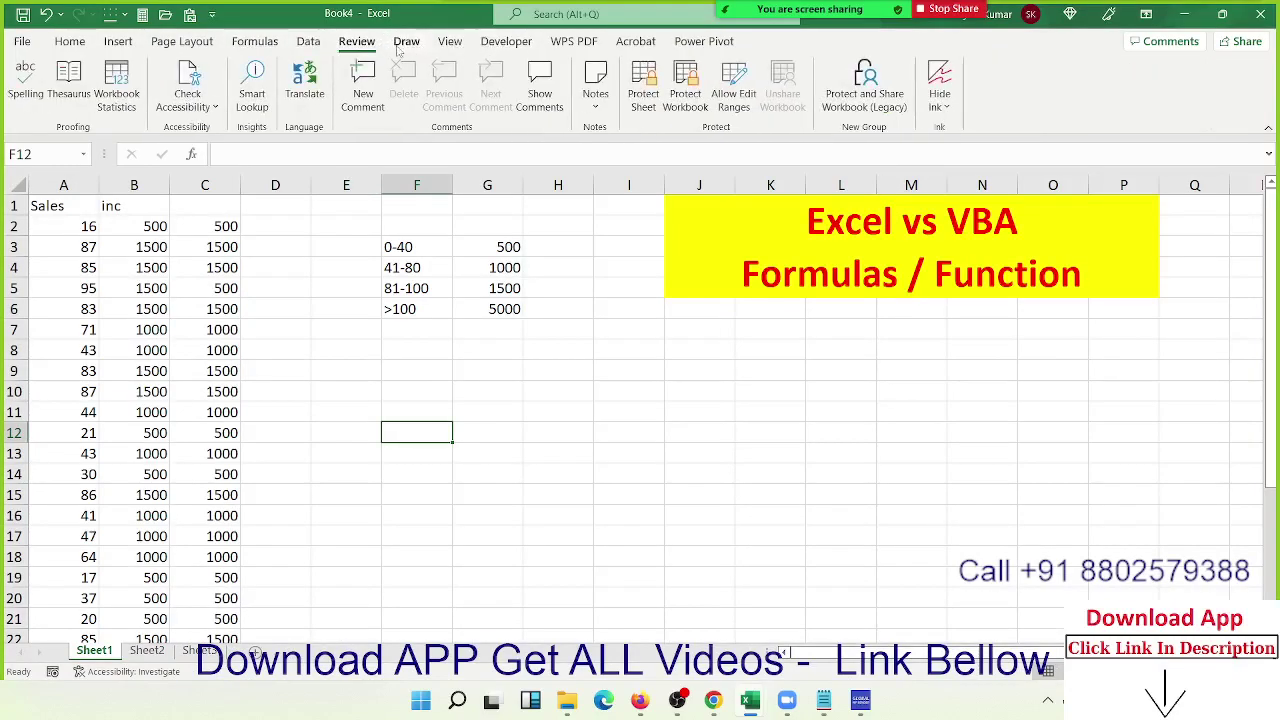
left_click(72, 42)
Step: Show B3's nested IF incentive formula in edit mode, commit it unchanged, and return to Chrome
left_click(145, 243)
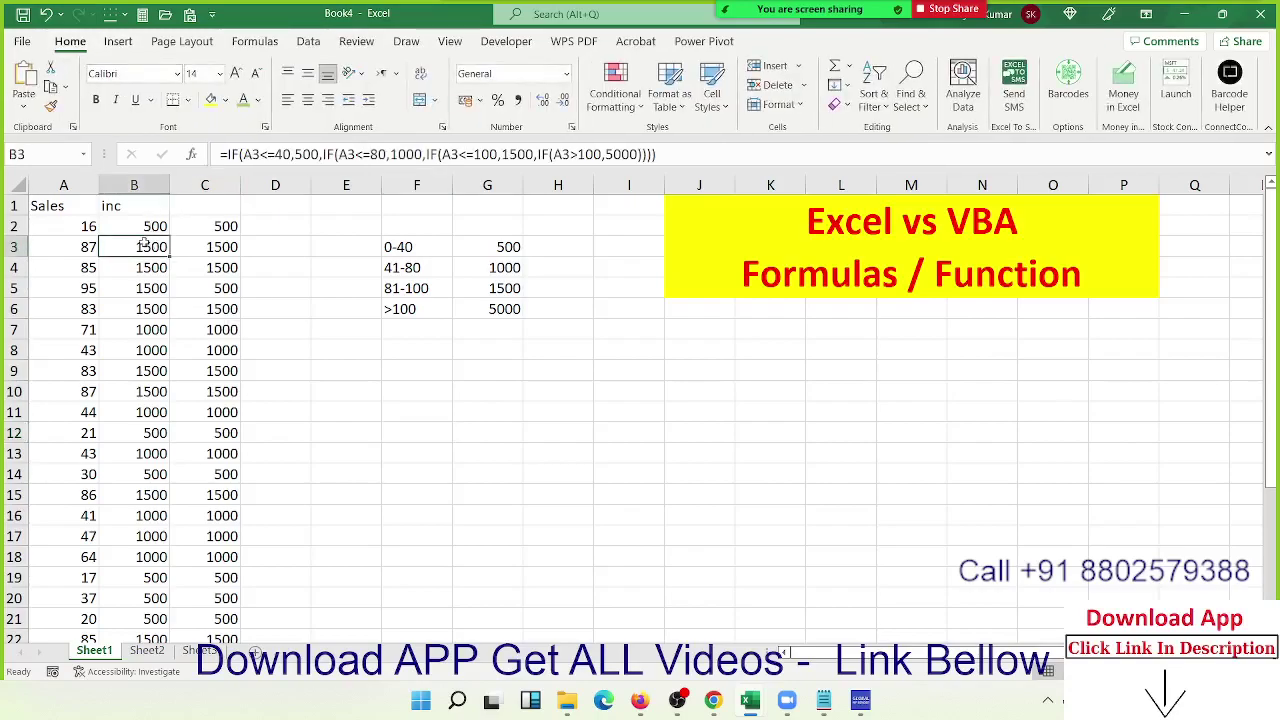
double_click(145, 243)
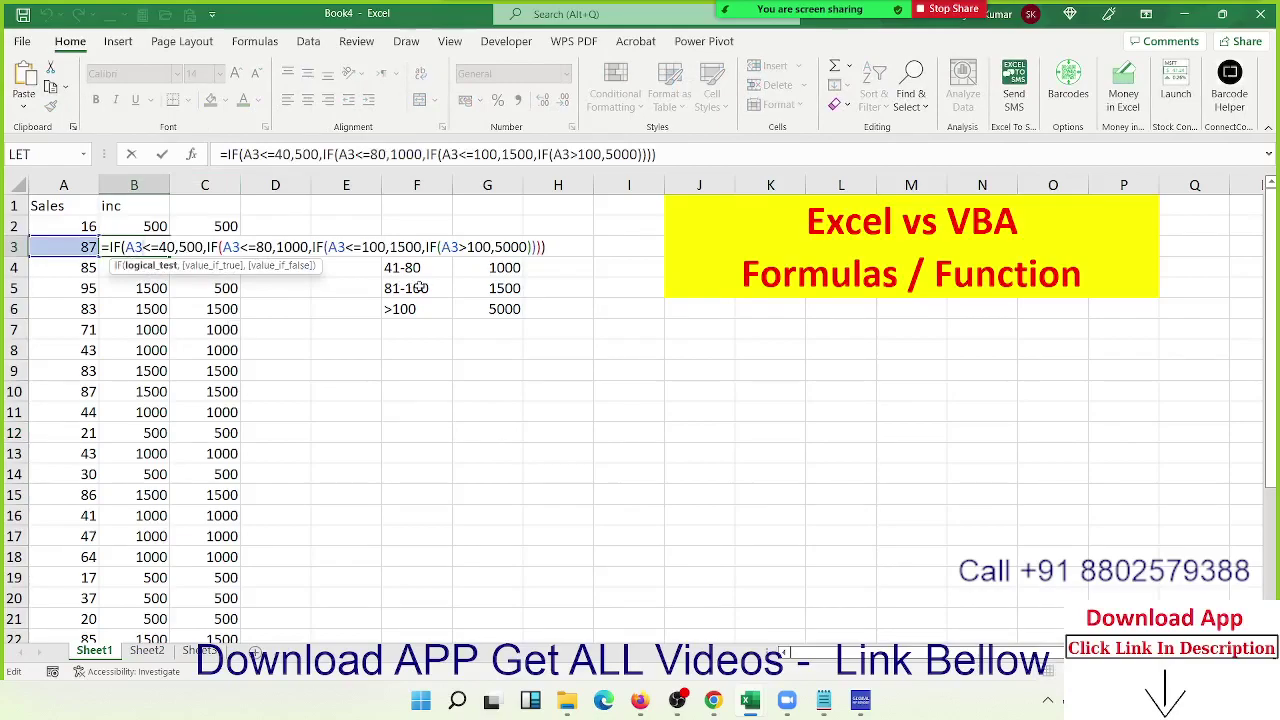
key("Return")
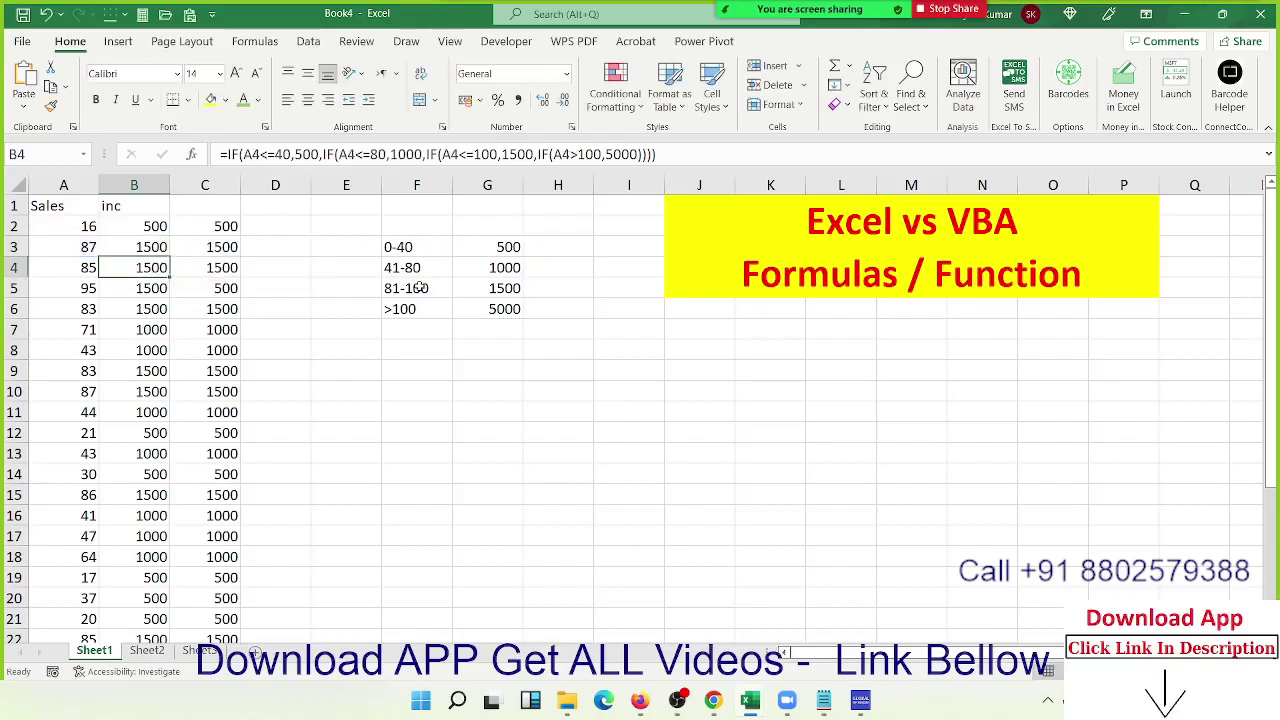
key("alt+Tab")
Step: Scroll the syllabus, highlighting the Power Pivot topic and headings 5, 6 and 7, then return to Book4
scroll(565, 342, "down", 3)
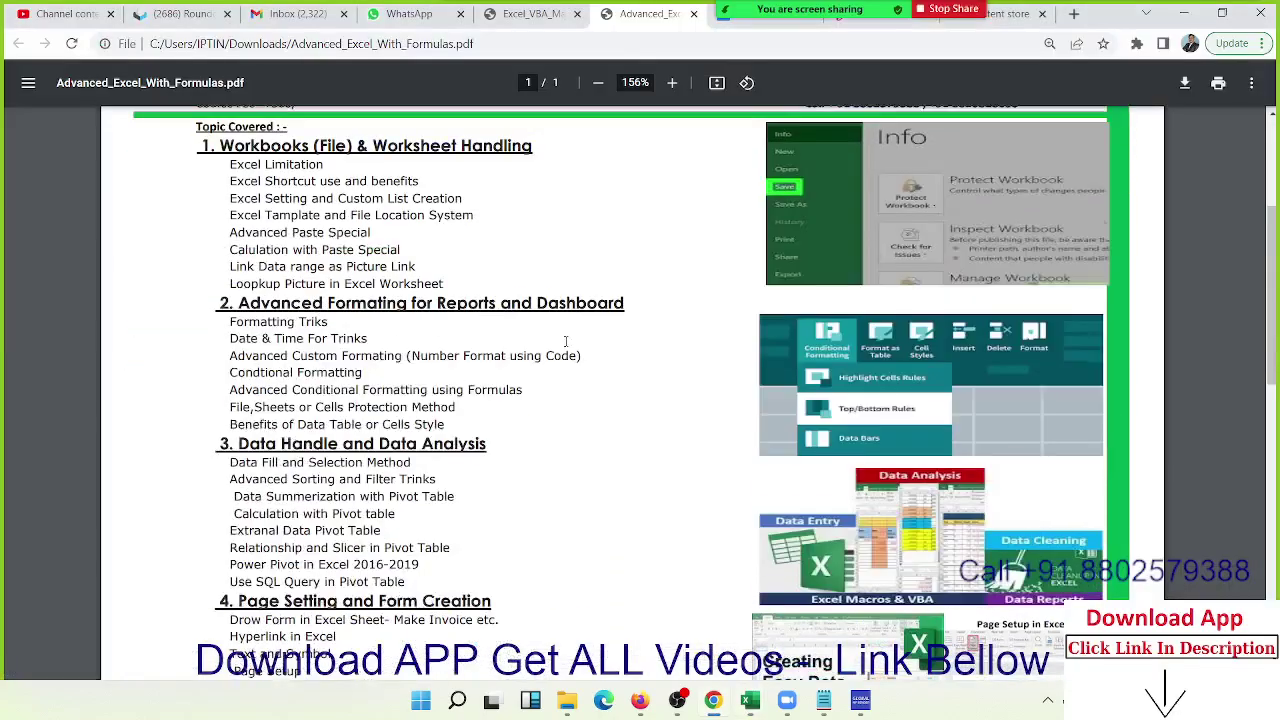
scroll(565, 342, "down", 3)
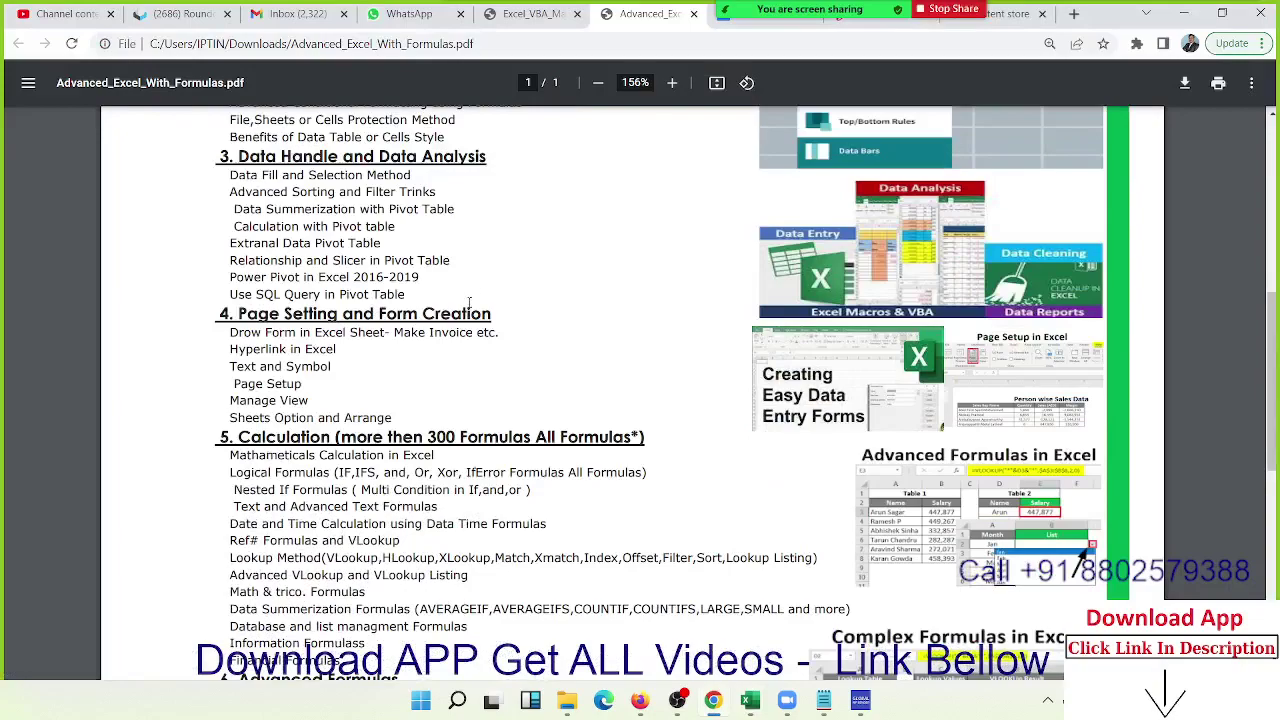
triple_click(414, 274)
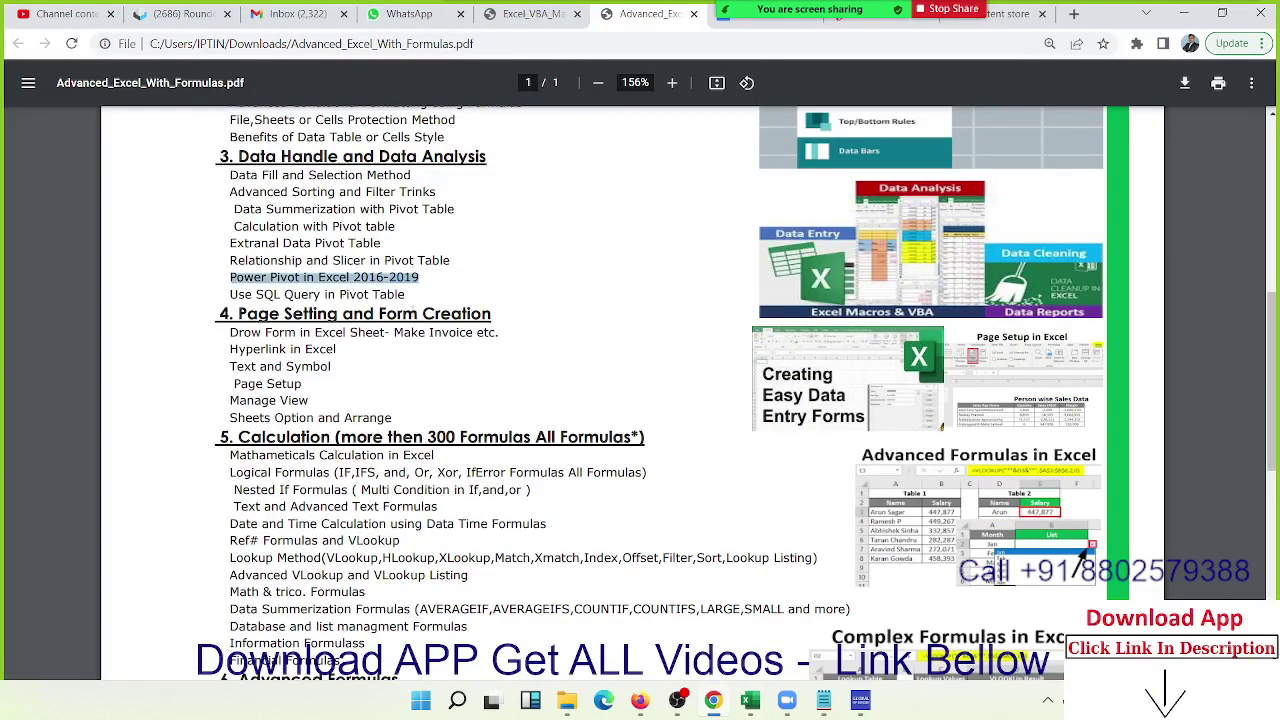
scroll(355, 460, "down", 3)
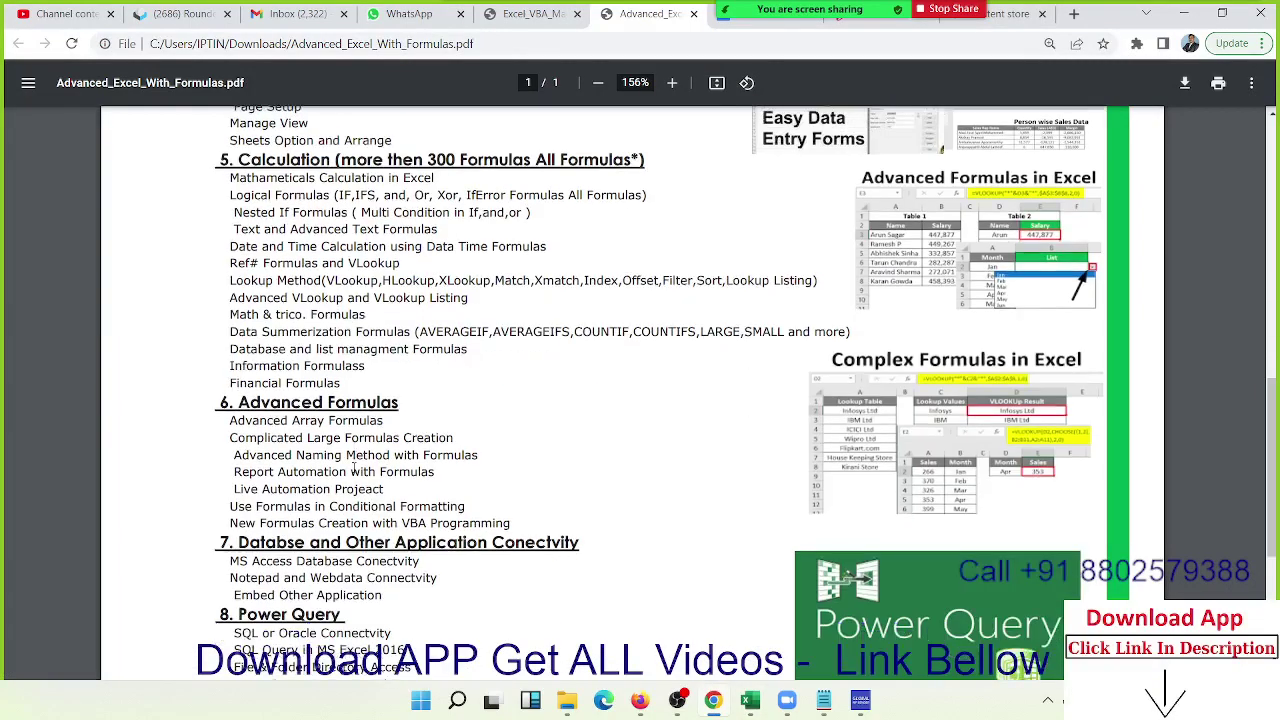
triple_click(442, 160)
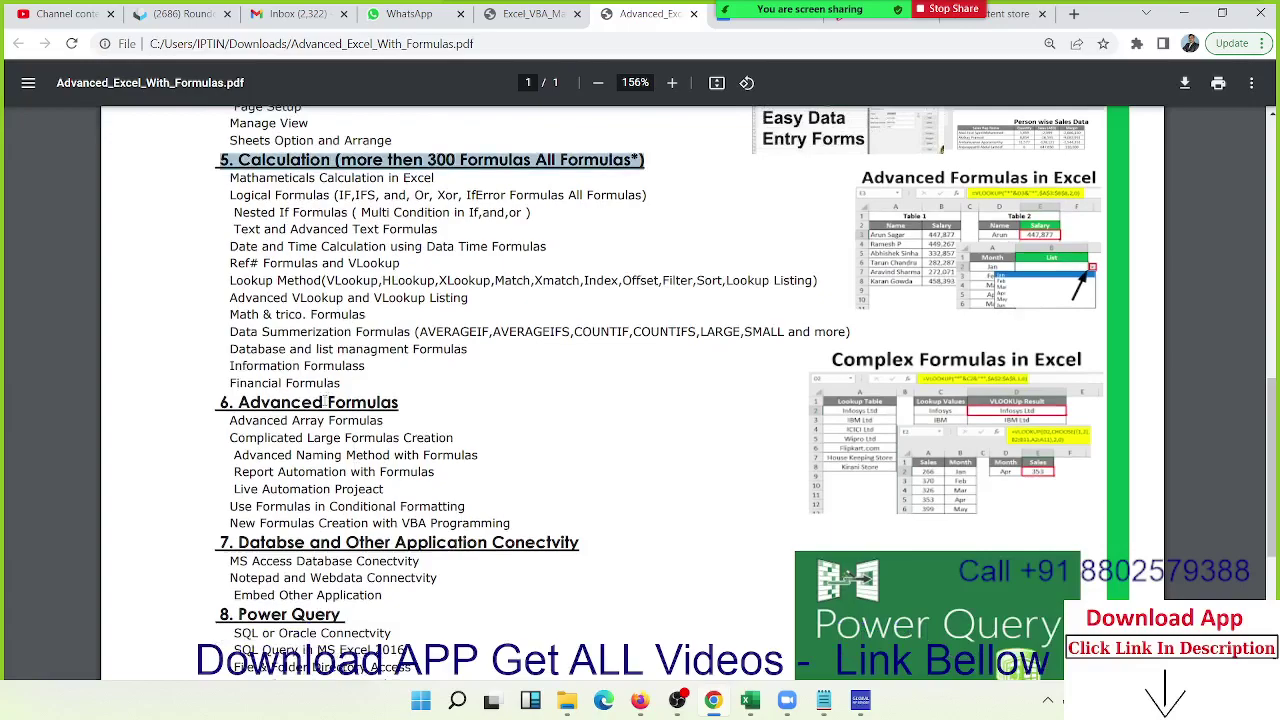
double_click(300, 402)
triple_click(314, 542)
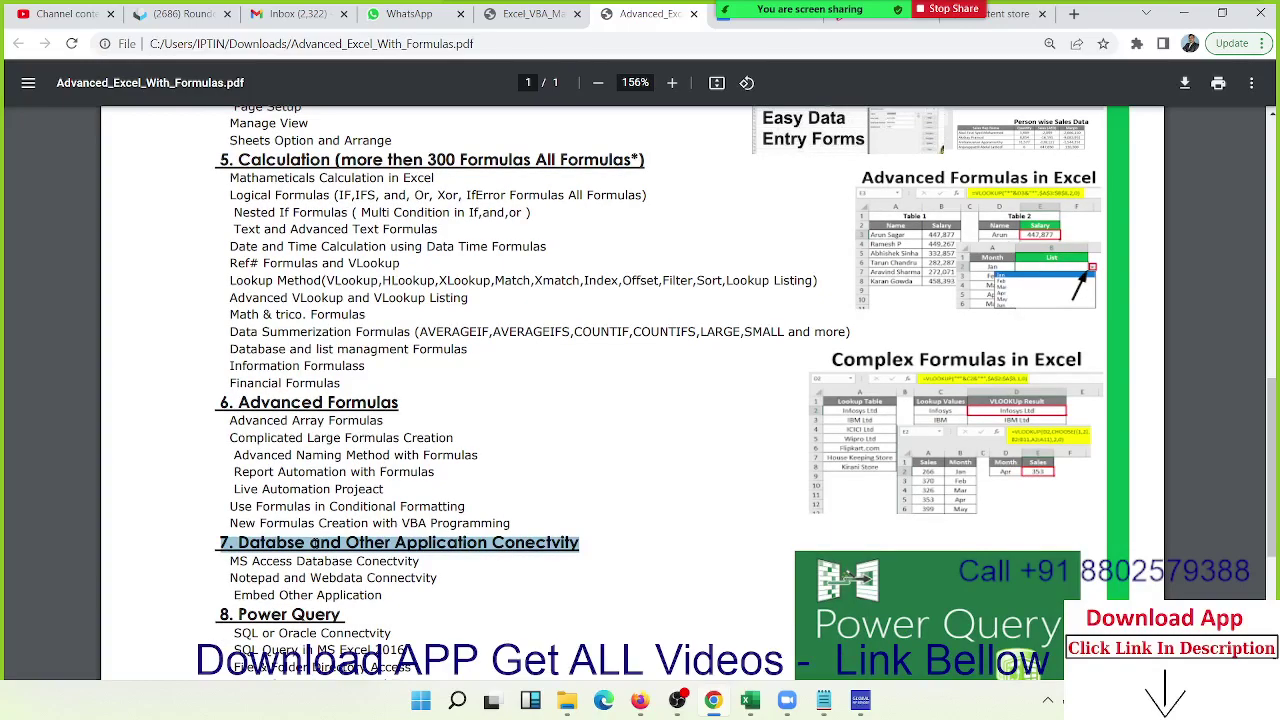
scroll(314, 542, "down", 3)
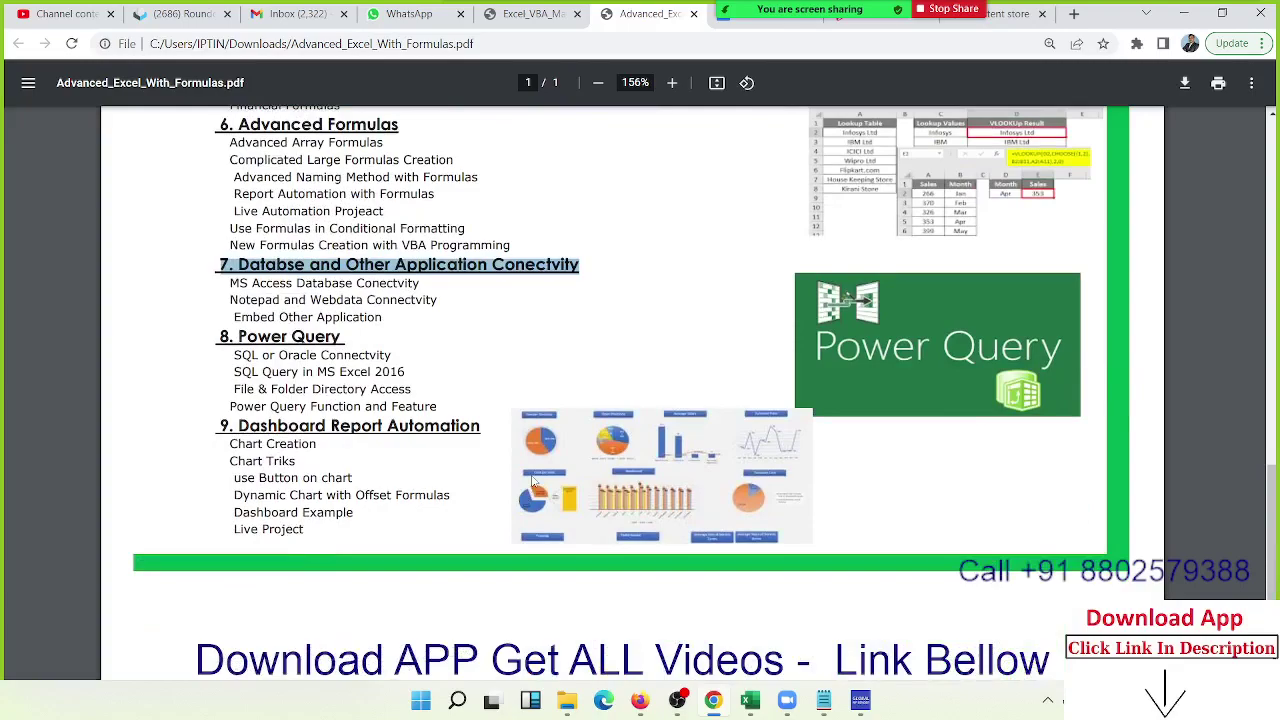
key("alt+Tab")
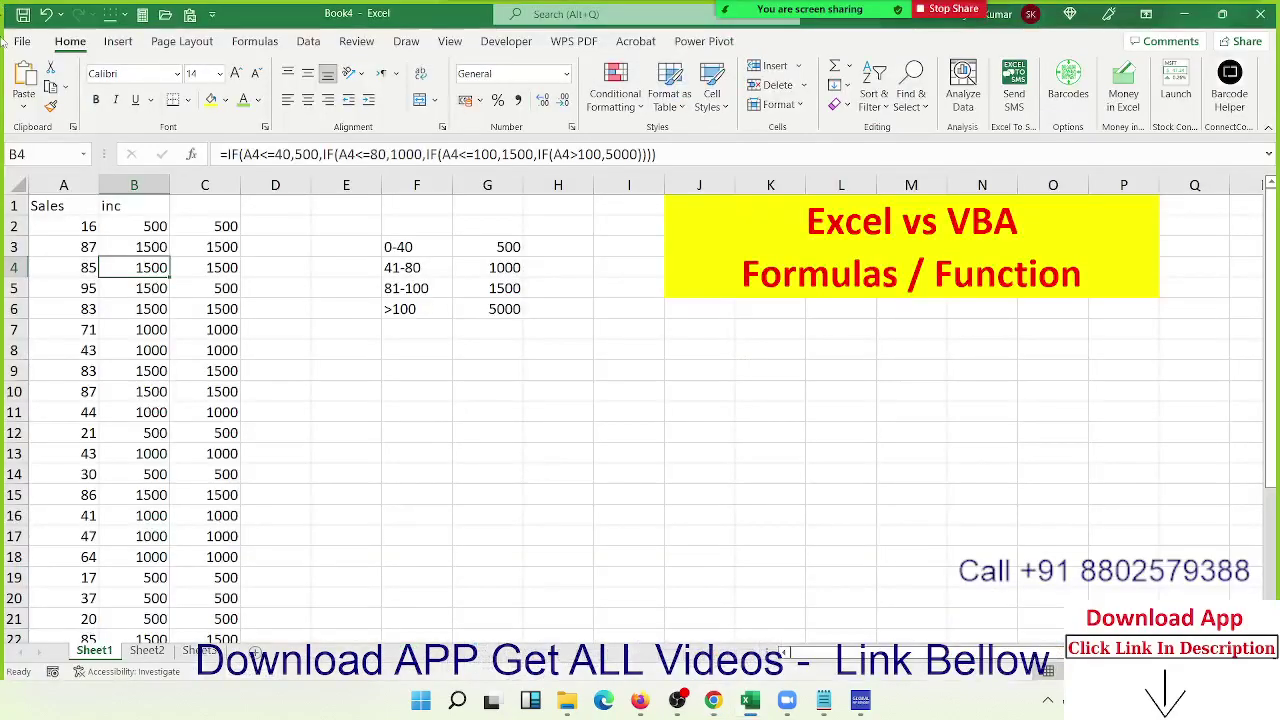
Step: Open DA-Sales from Recent workbooks and look at its Data and Dashboard sheets
left_click(22, 41)
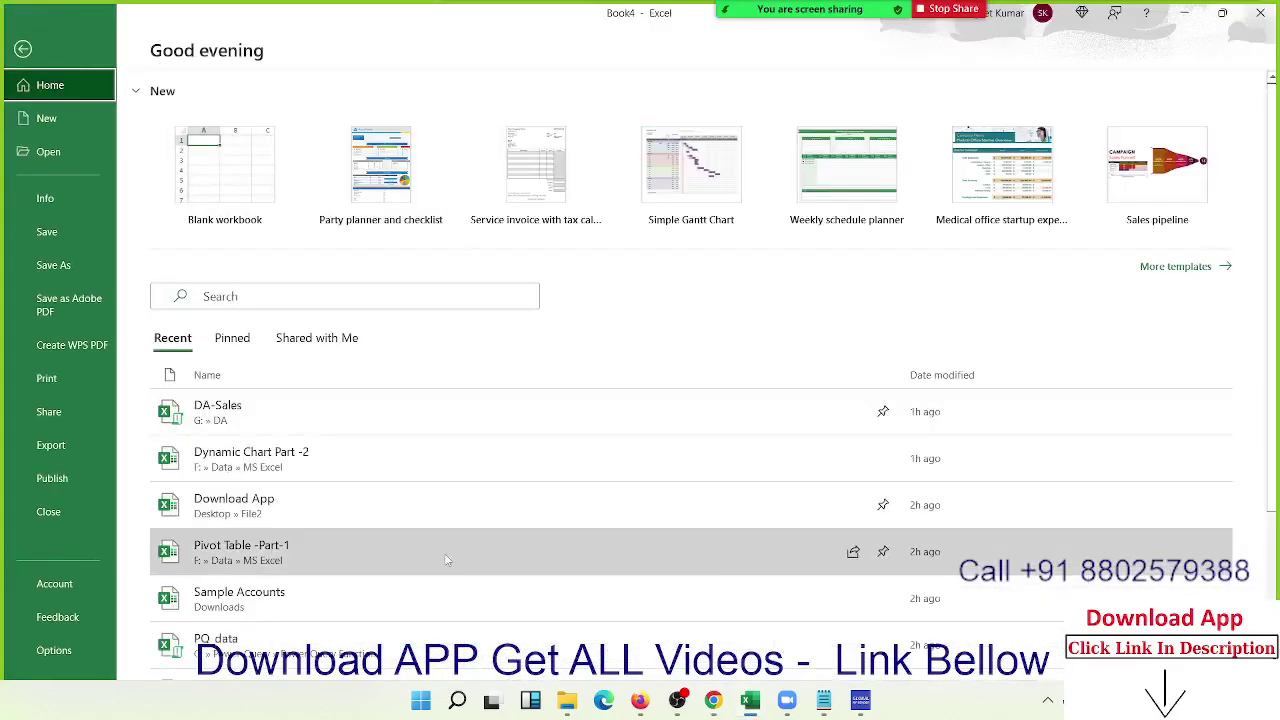
left_click(365, 422)
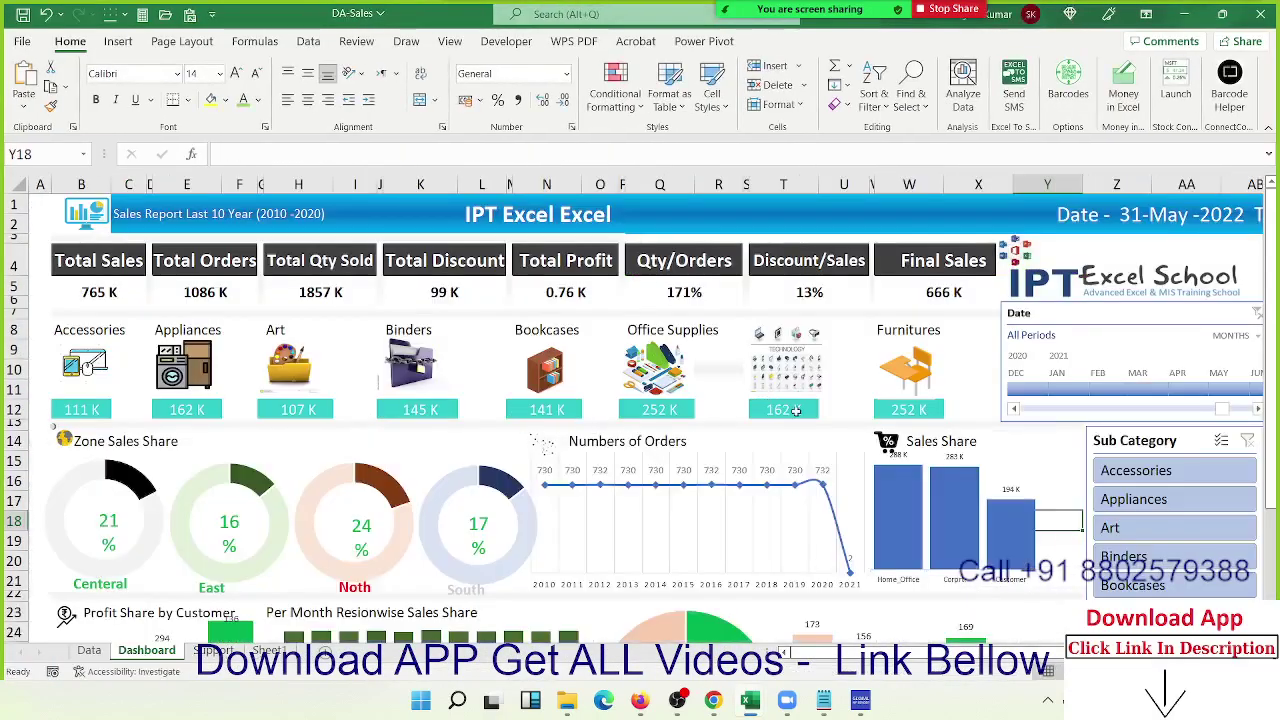
scroll(796, 413, "down", 7)
scroll(796, 413, "up", 6)
scroll(796, 413, "up", 1)
left_click(89, 650)
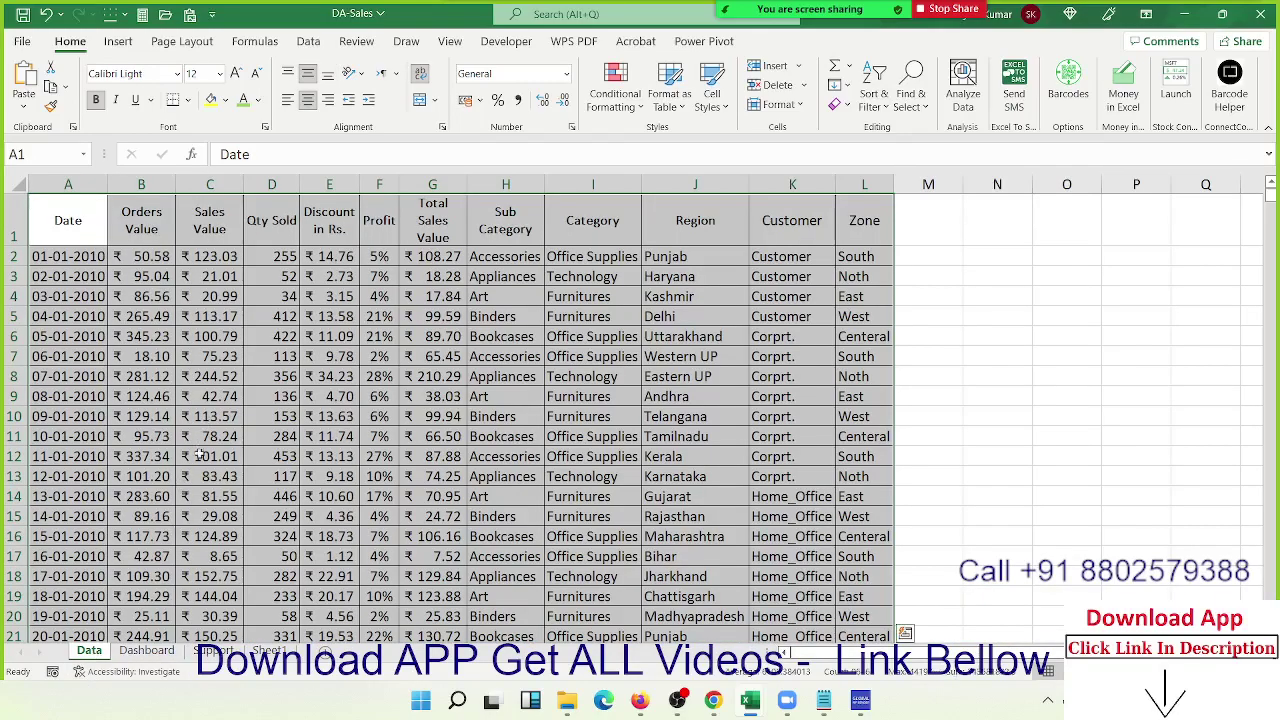
left_click(147, 650)
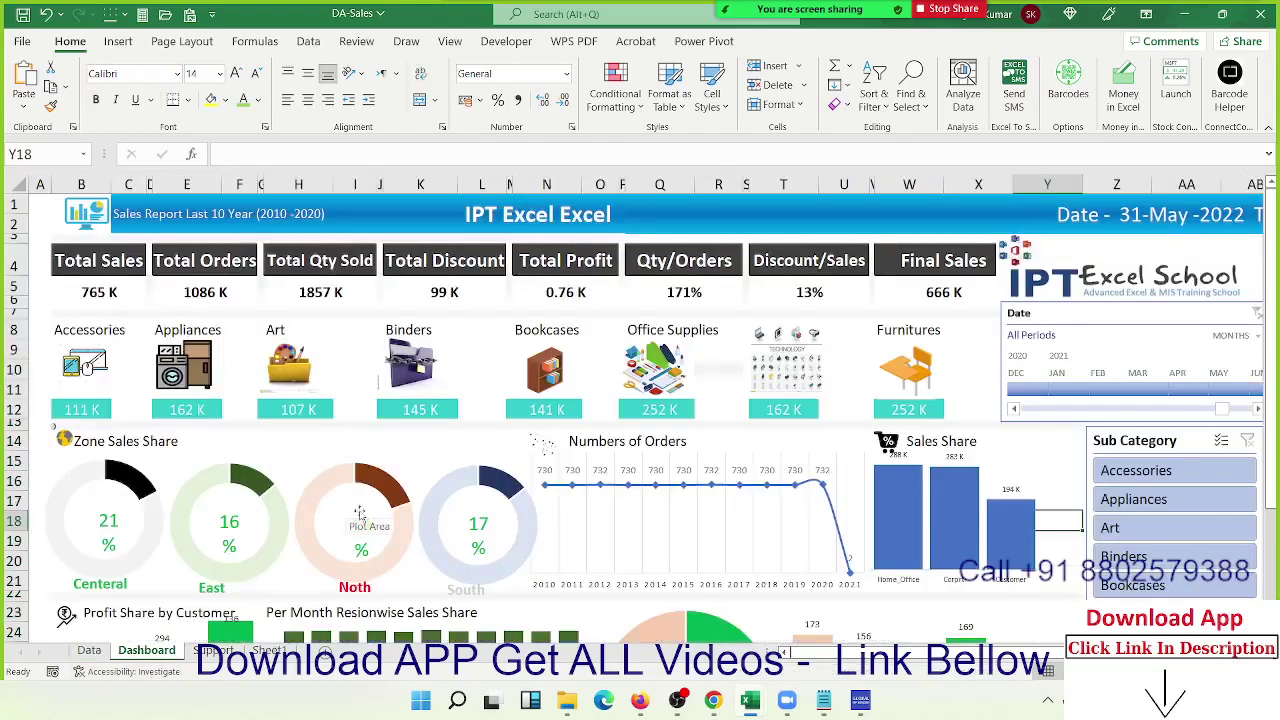
Step: Filter the dashboard to one Sub Category, clear the filter, and close the workbook
left_click(1106, 553)
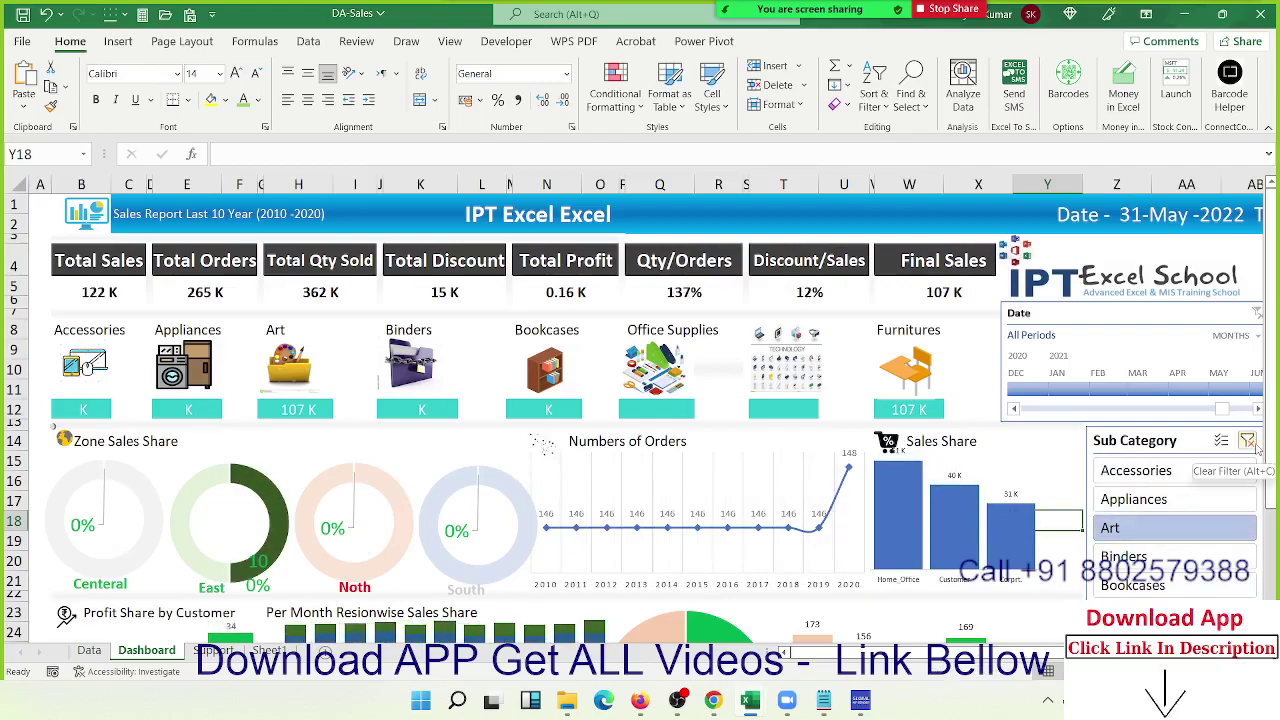
left_click(1249, 443)
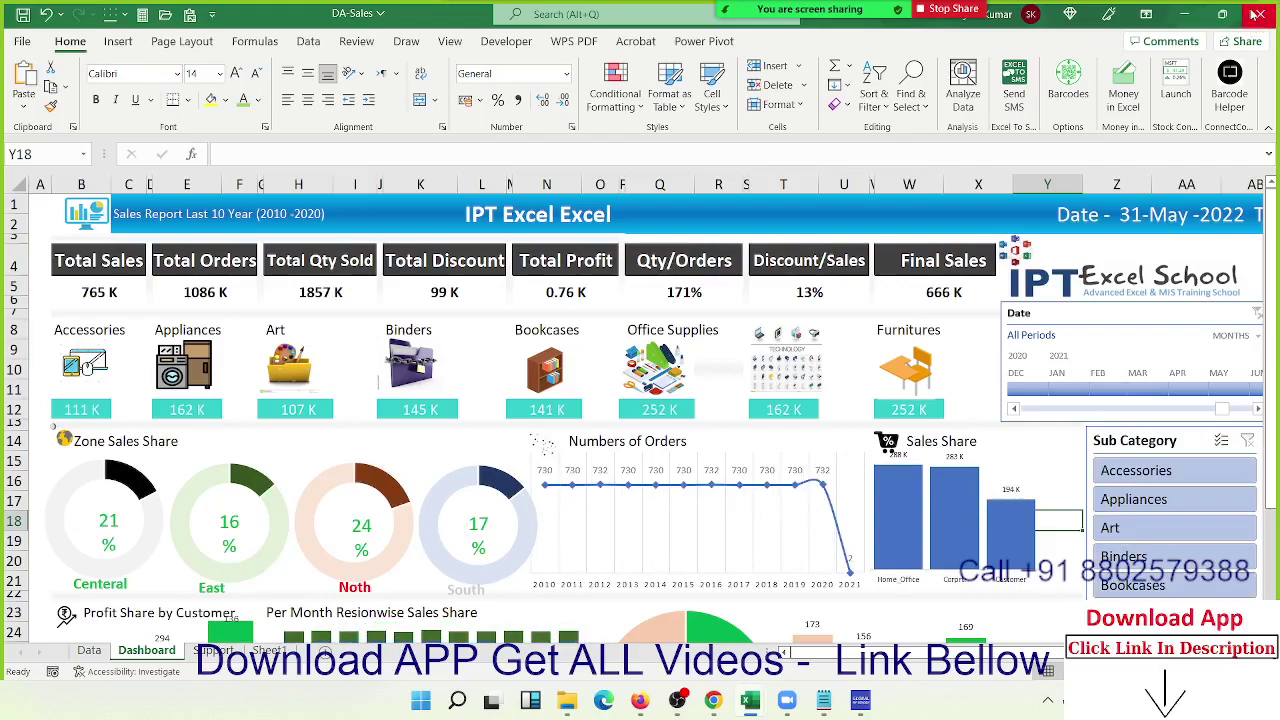
left_click(1255, 14)
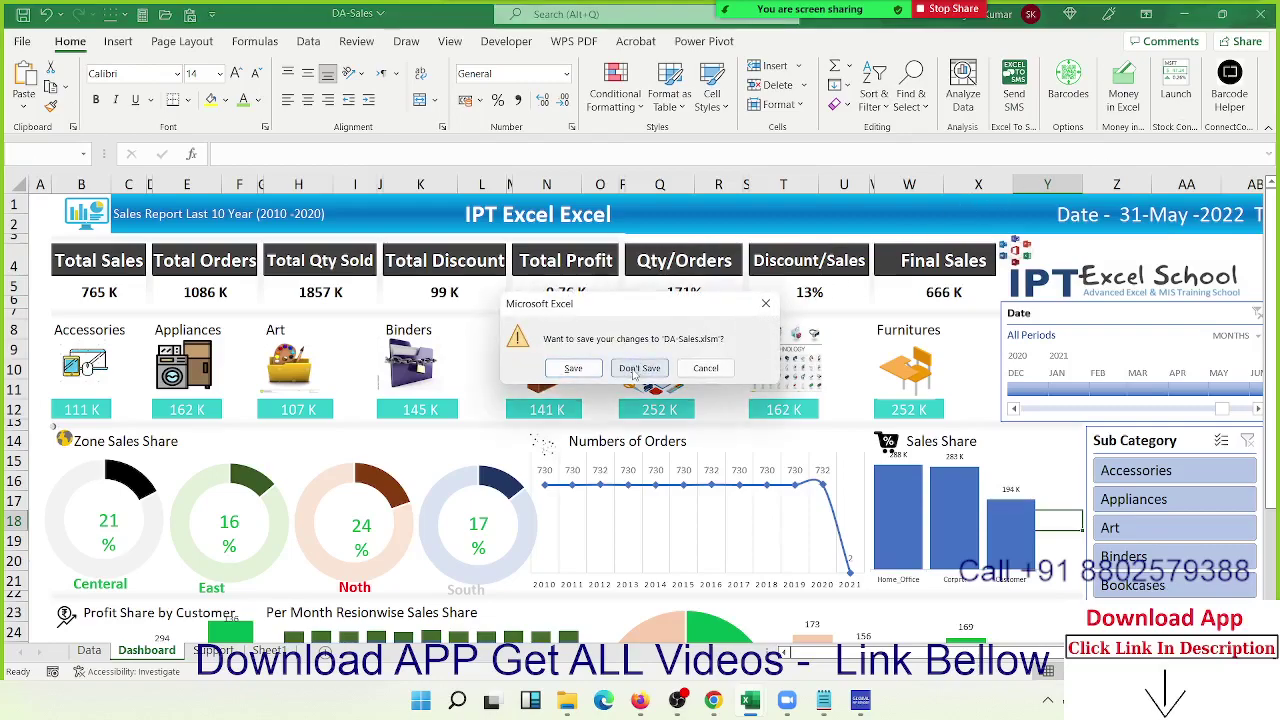
Step: Discard the DA-Sales changes and show the Excel_VBA_Macros PDF tab in Chrome, scrolled to the top
left_click(636, 370)
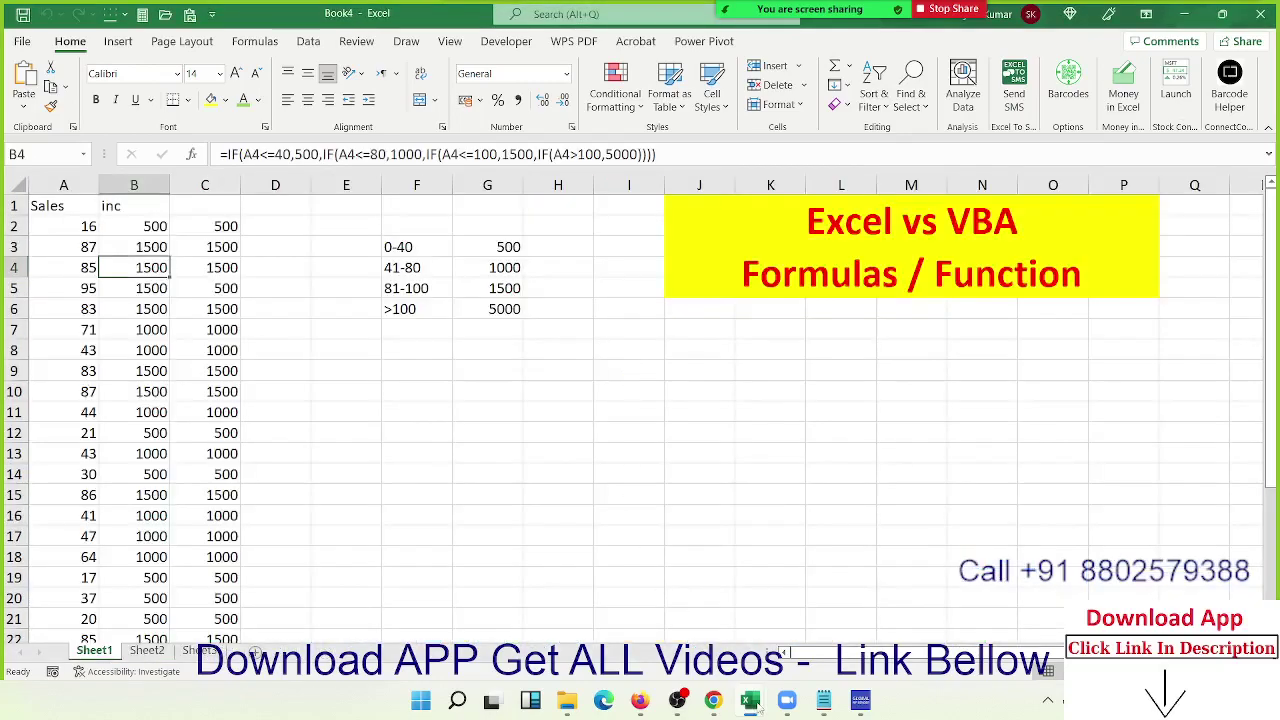
mouse_move(714, 704)
left_click(712, 625)
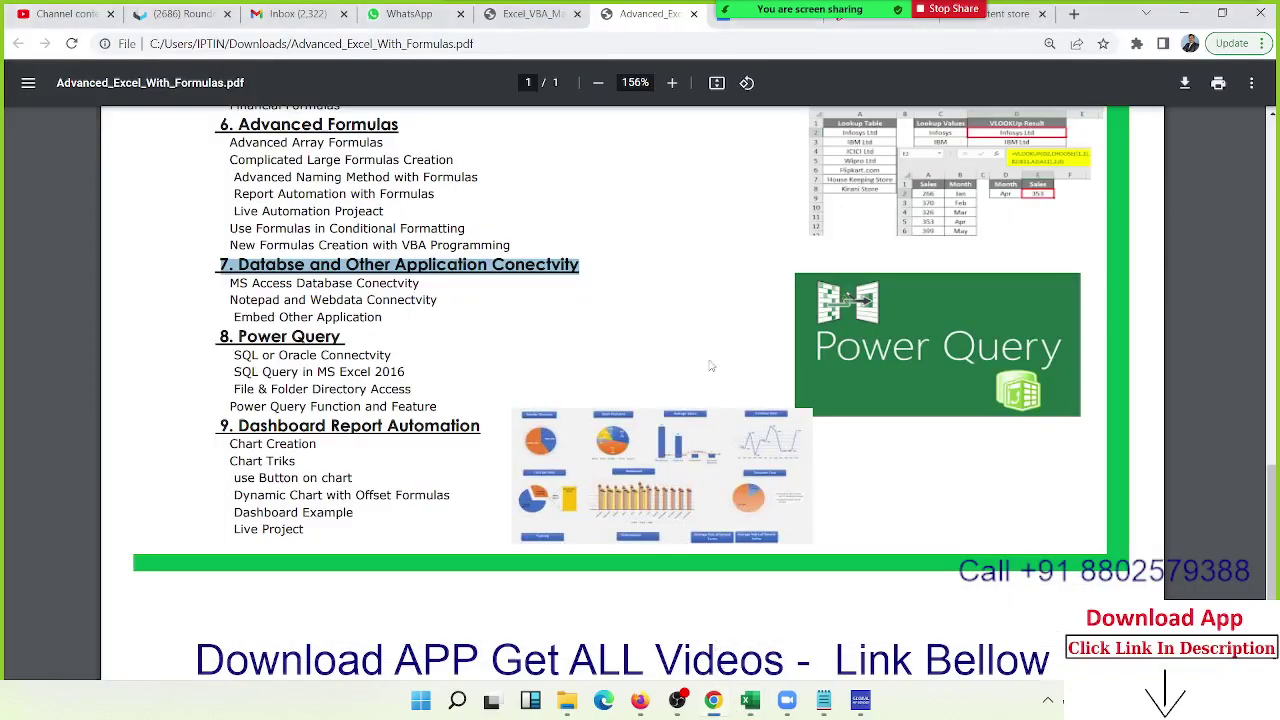
left_click(540, 14)
left_click(543, 288)
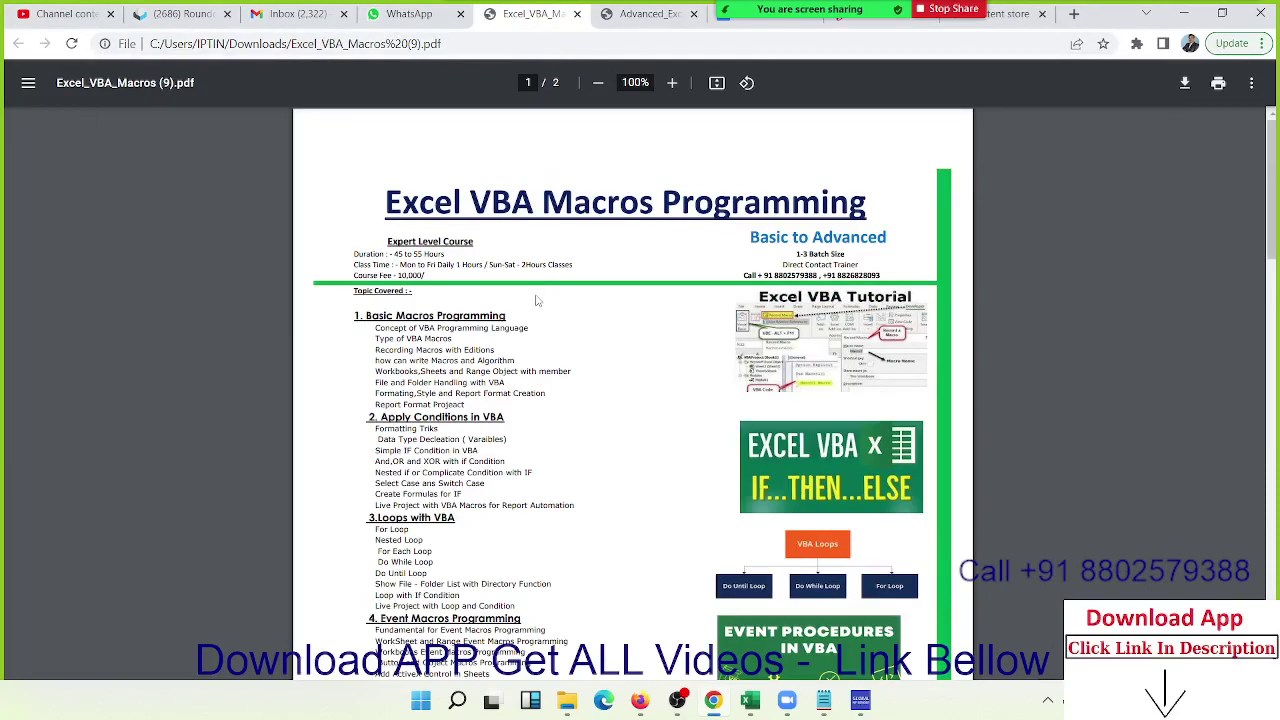
scroll(538, 296, "up", 3, "ctrl")
scroll(537, 300, "up", 2)
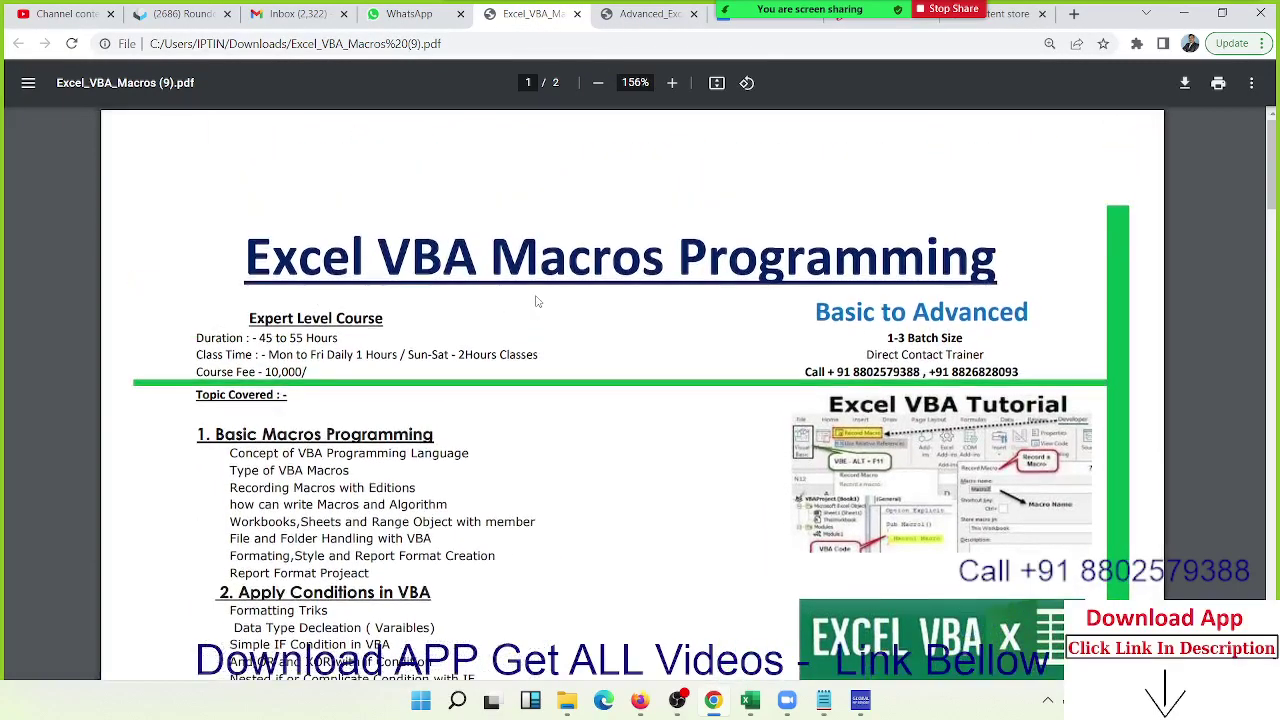
mouse_move(755, 705)
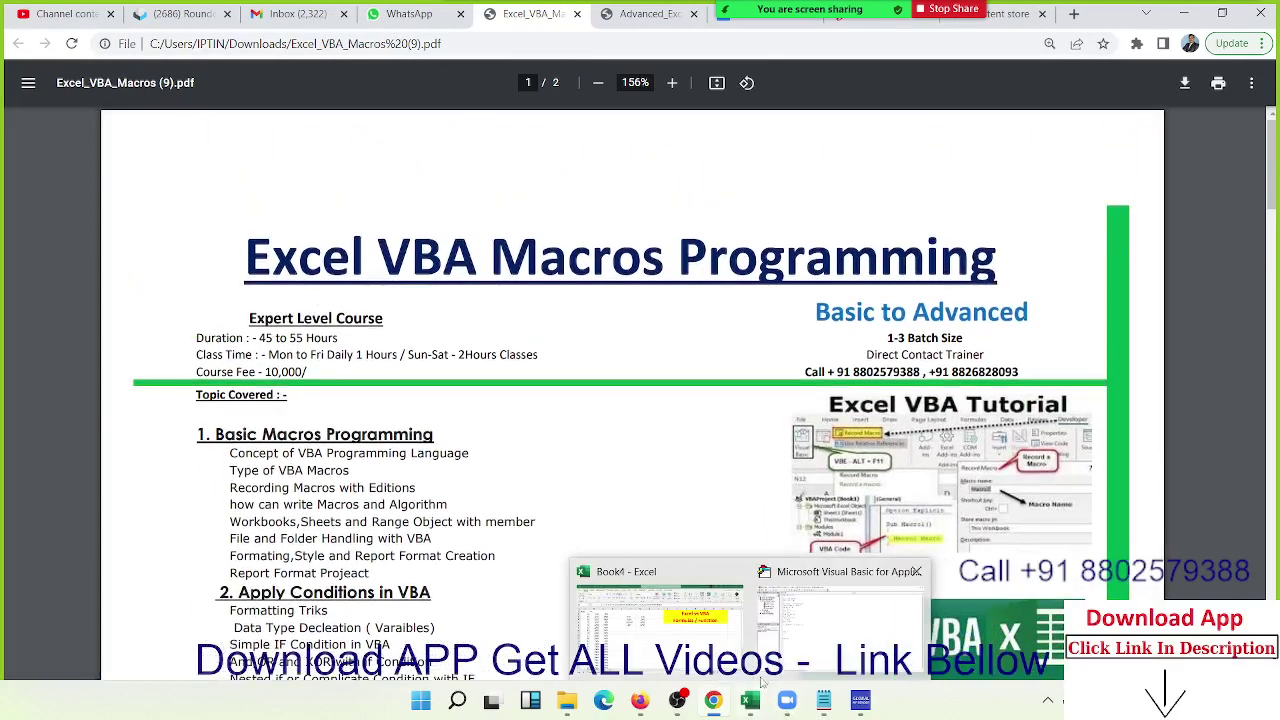
left_click(840, 615)
left_click_drag(364, 428, 200, 86)
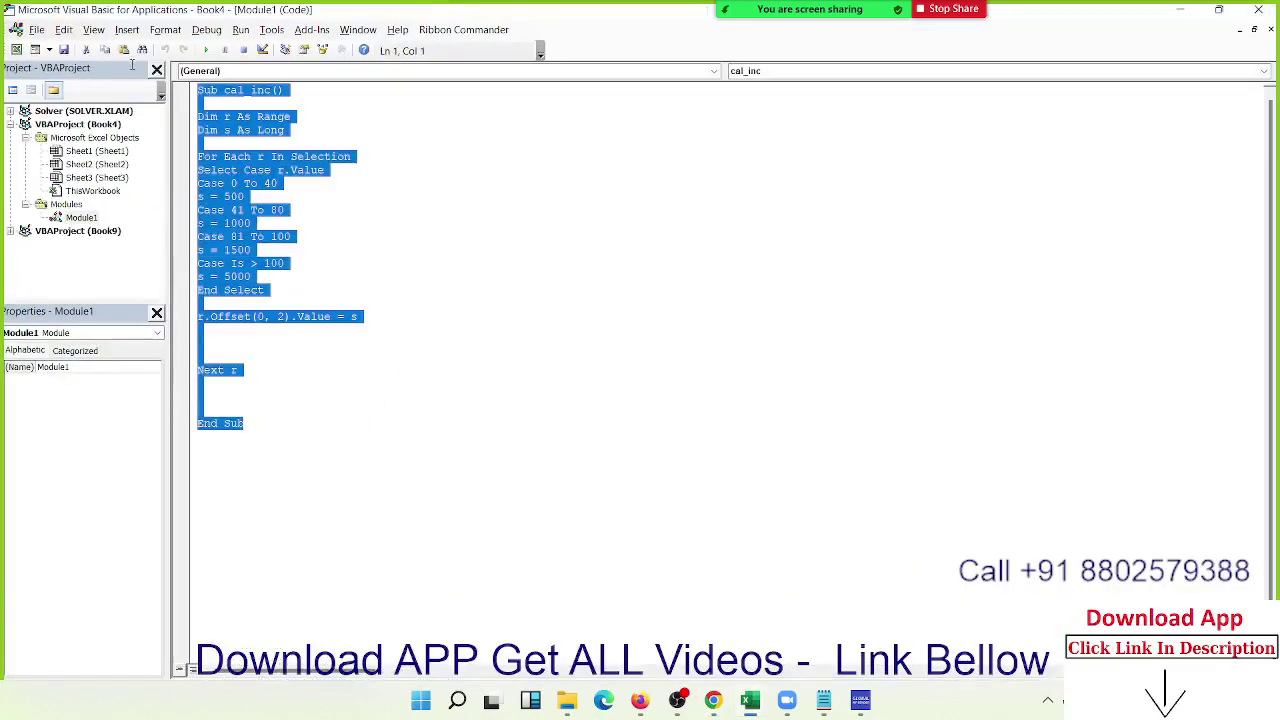
left_click(503, 203)
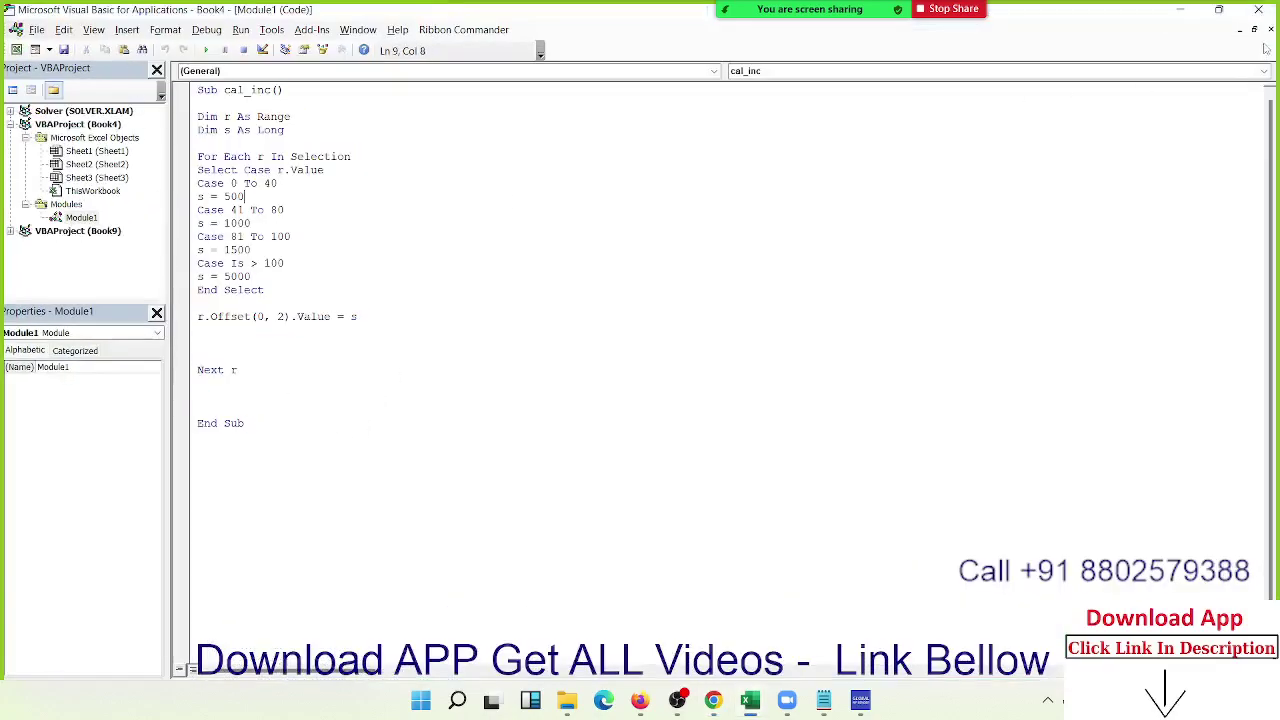
left_click(1186, 14)
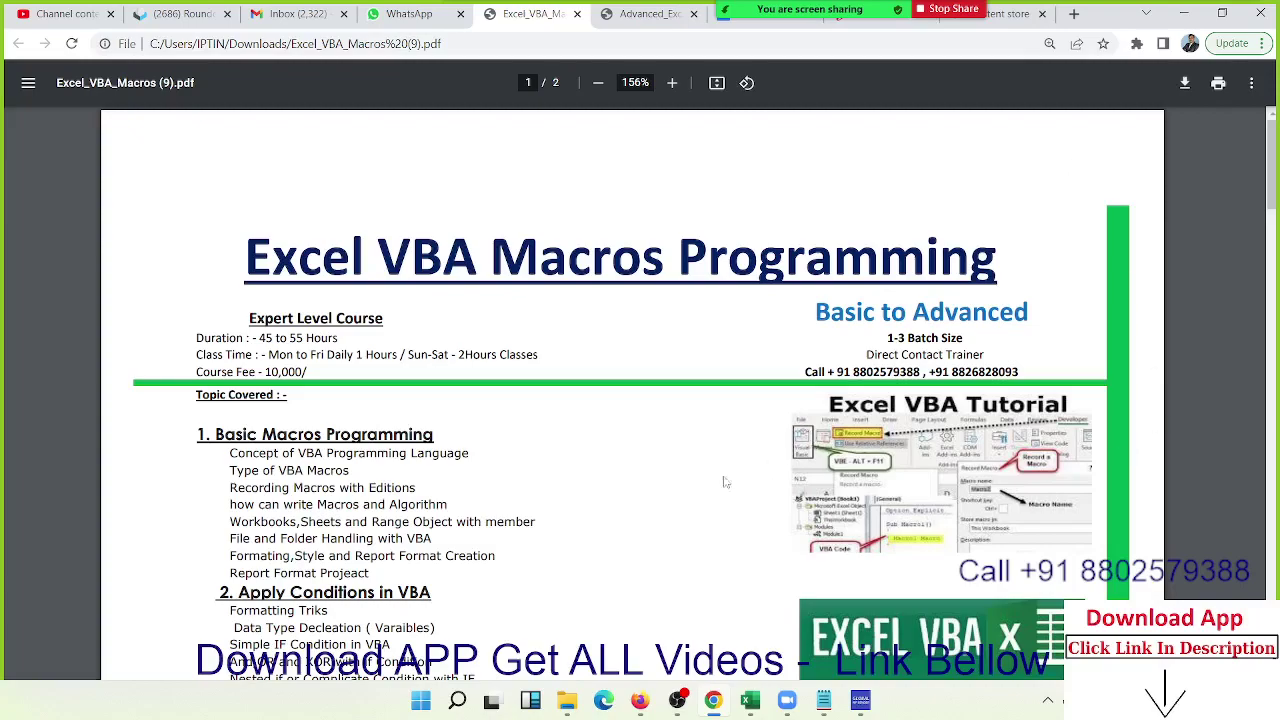
Step: Scroll through the Excel VBA Macros course outline
left_click_drag(447, 505, 230, 505)
scroll(230, 505, "down", 8)
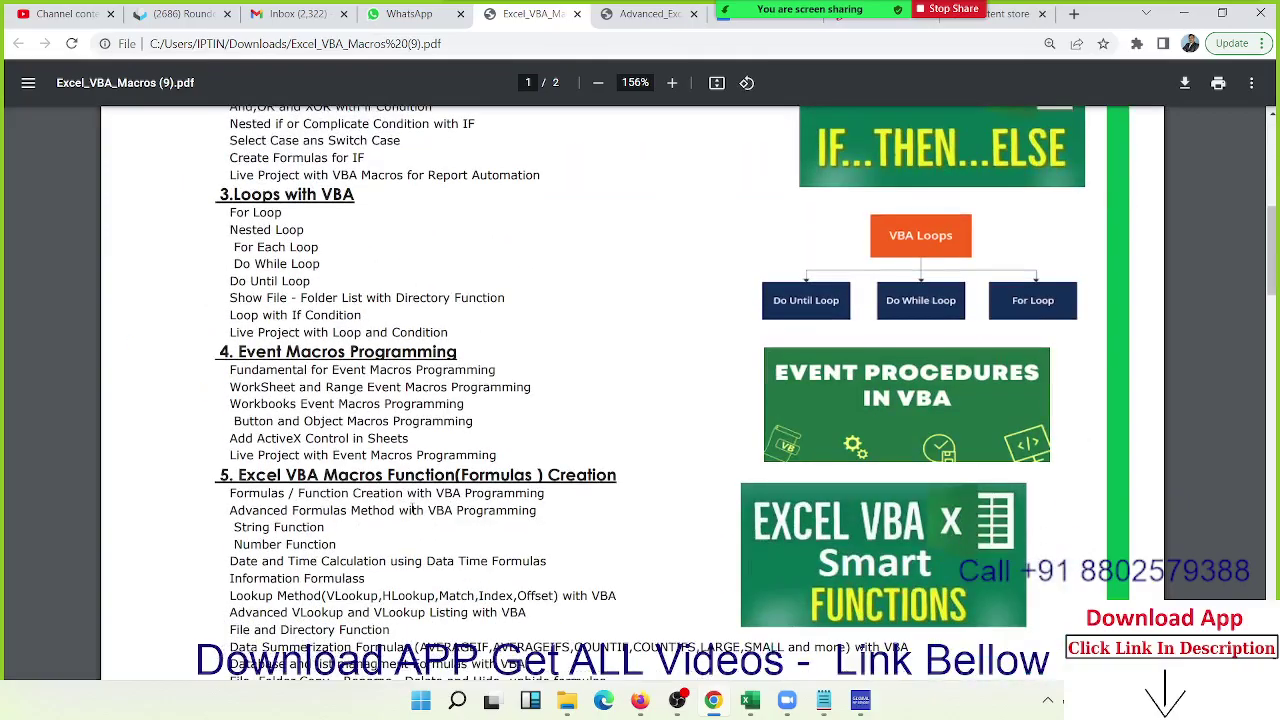
scroll(413, 511, "down", 3)
scroll(413, 511, "down", 4)
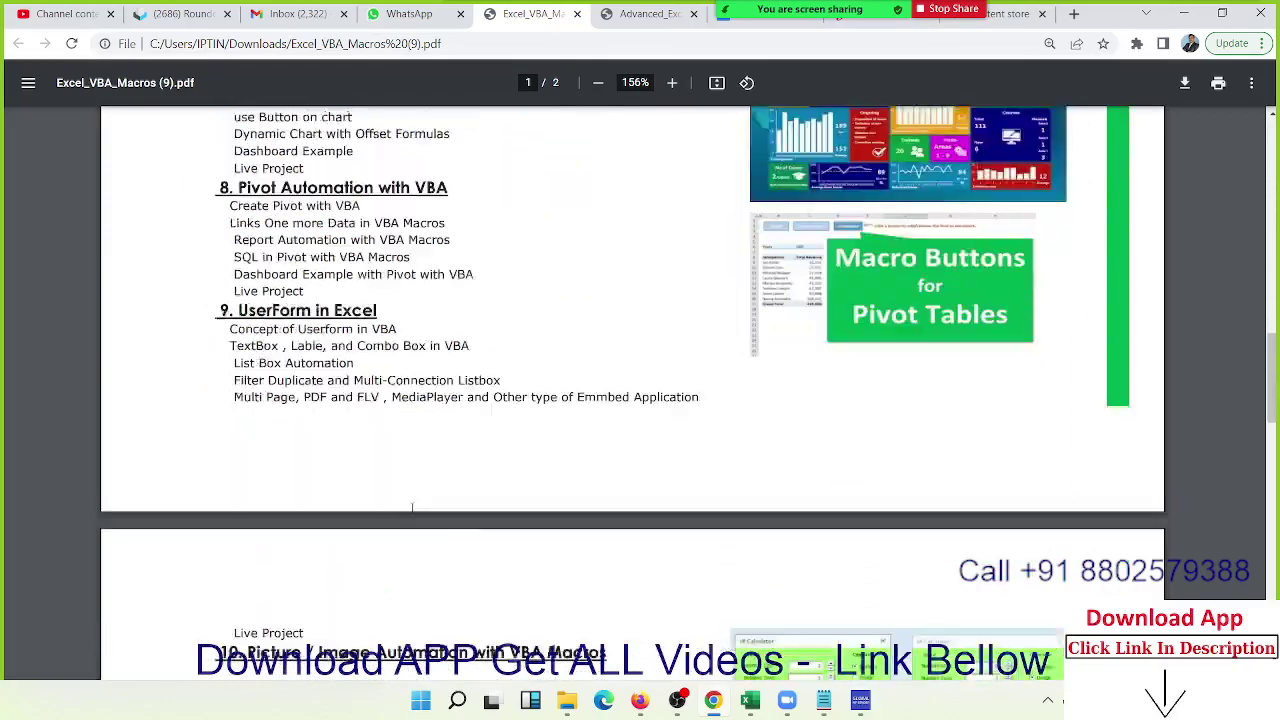
scroll(410, 511, "down", 3)
scroll(407, 511, "down", 2)
scroll(407, 511, "up", 5)
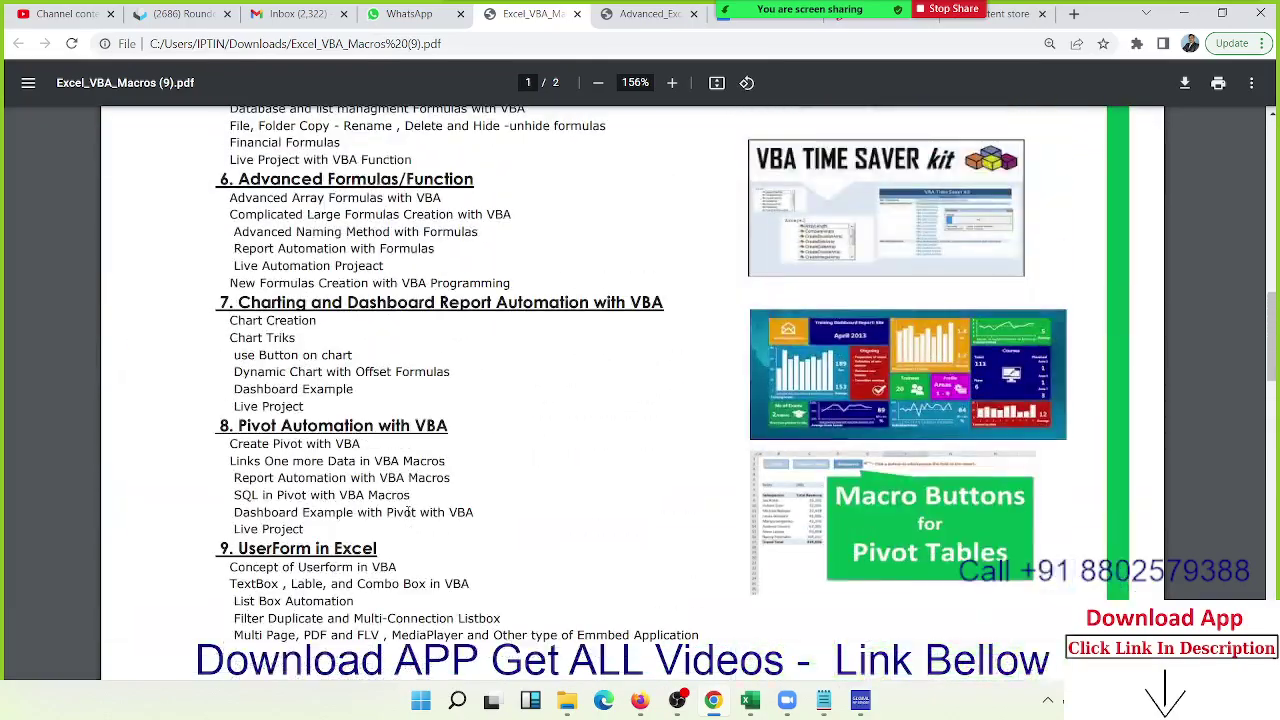
scroll(407, 511, "up", 5)
Step: Switch to the Advanced_Excel_With_Formulas PDF, scroll to its top and highlight the word Creation
left_click(647, 18)
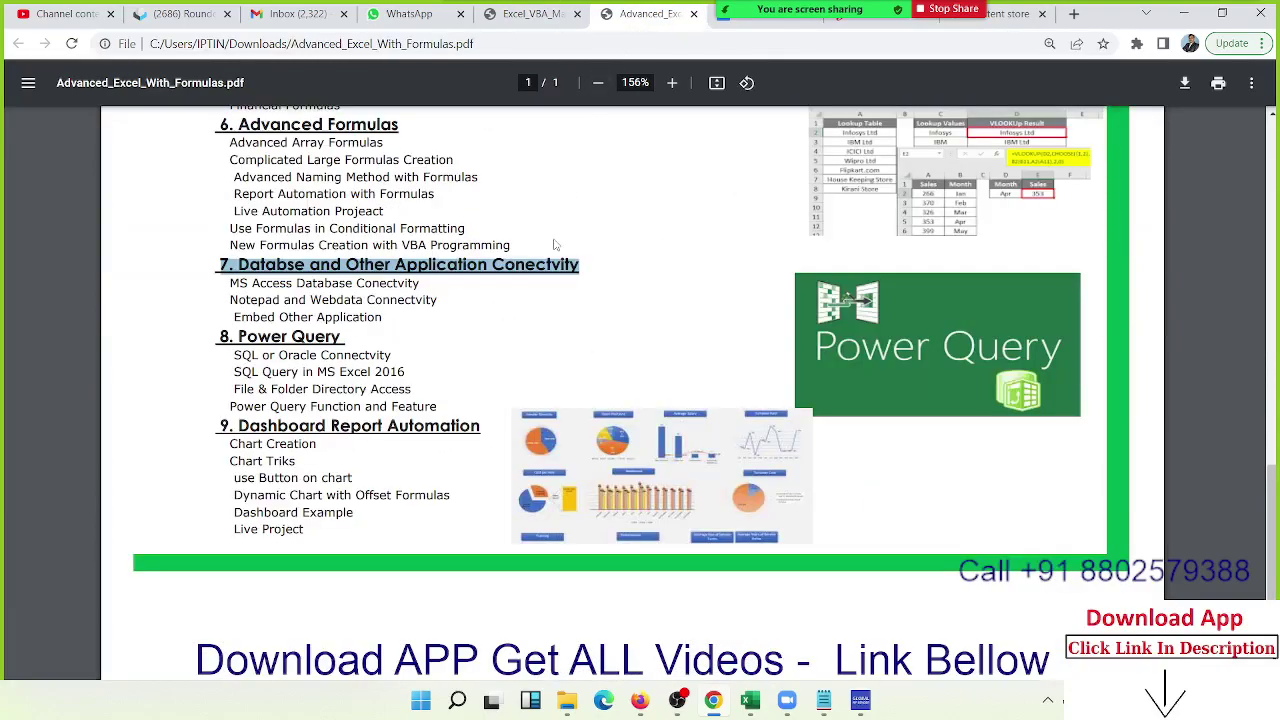
left_click(407, 332)
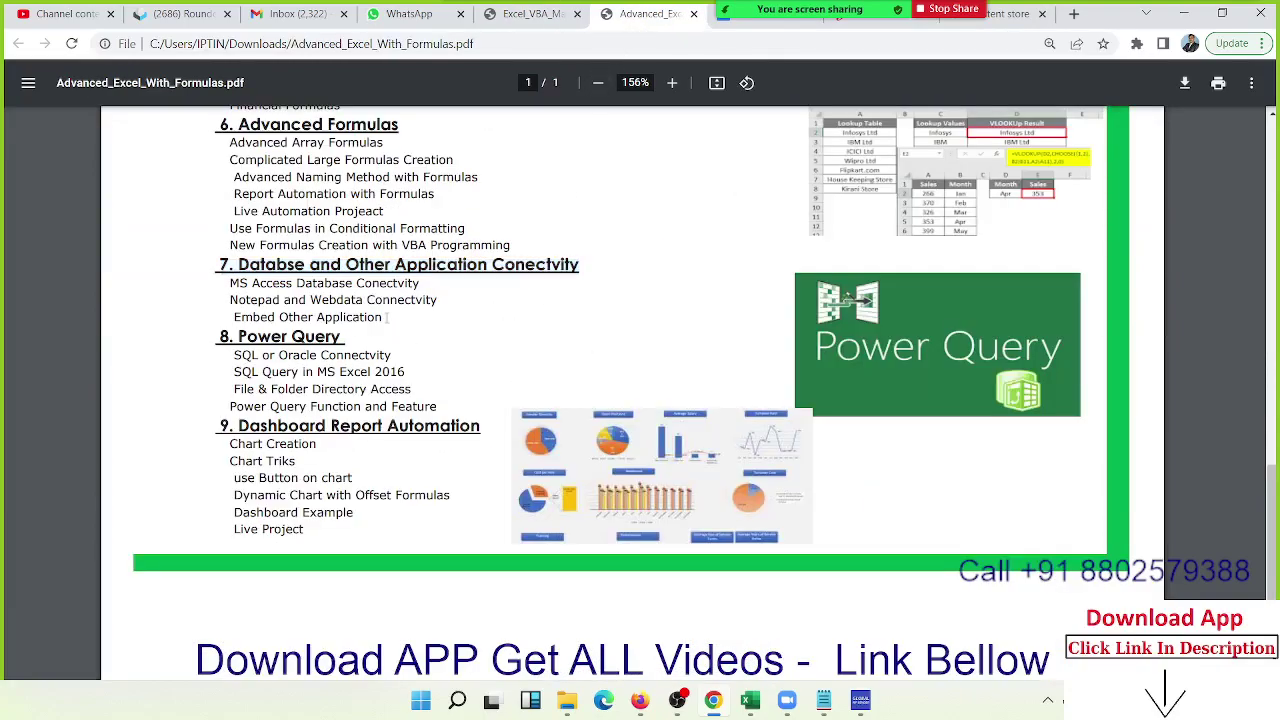
triple_click(388, 317)
scroll(390, 318, "up", 2)
scroll(393, 318, "up", 4)
scroll(393, 318, "up", 3)
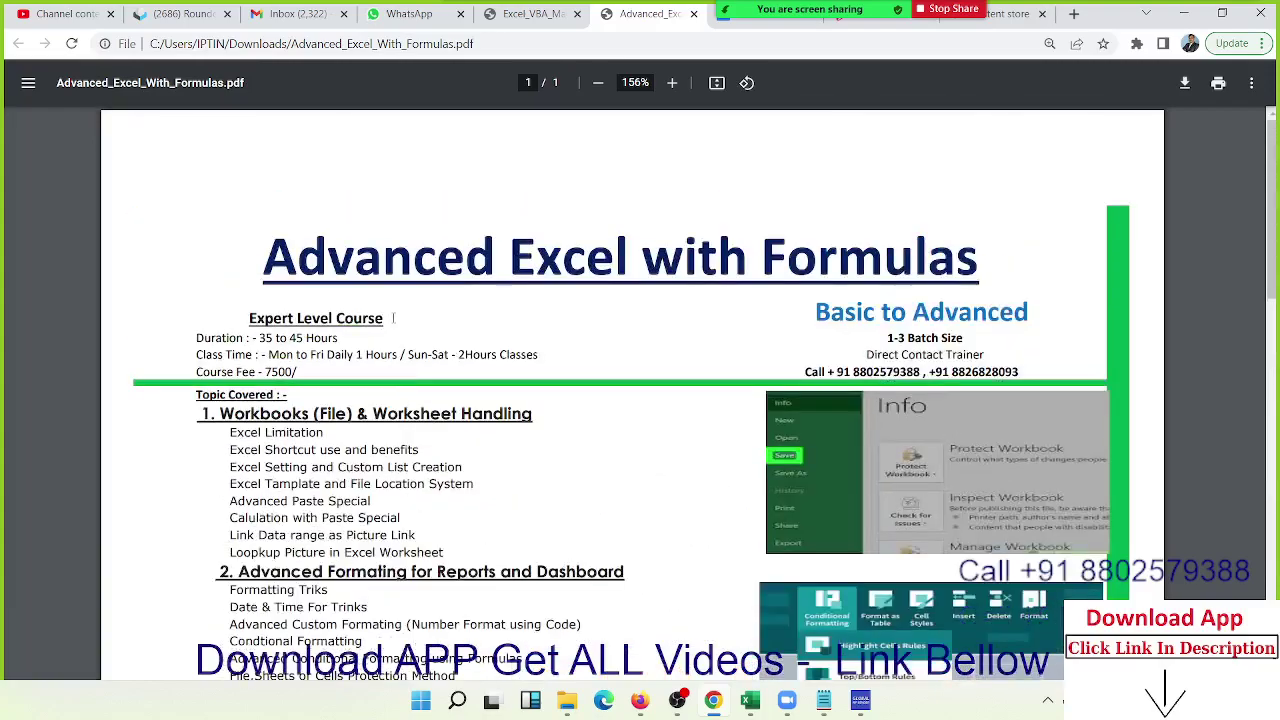
double_click(437, 467)
mouse_move(760, 12)
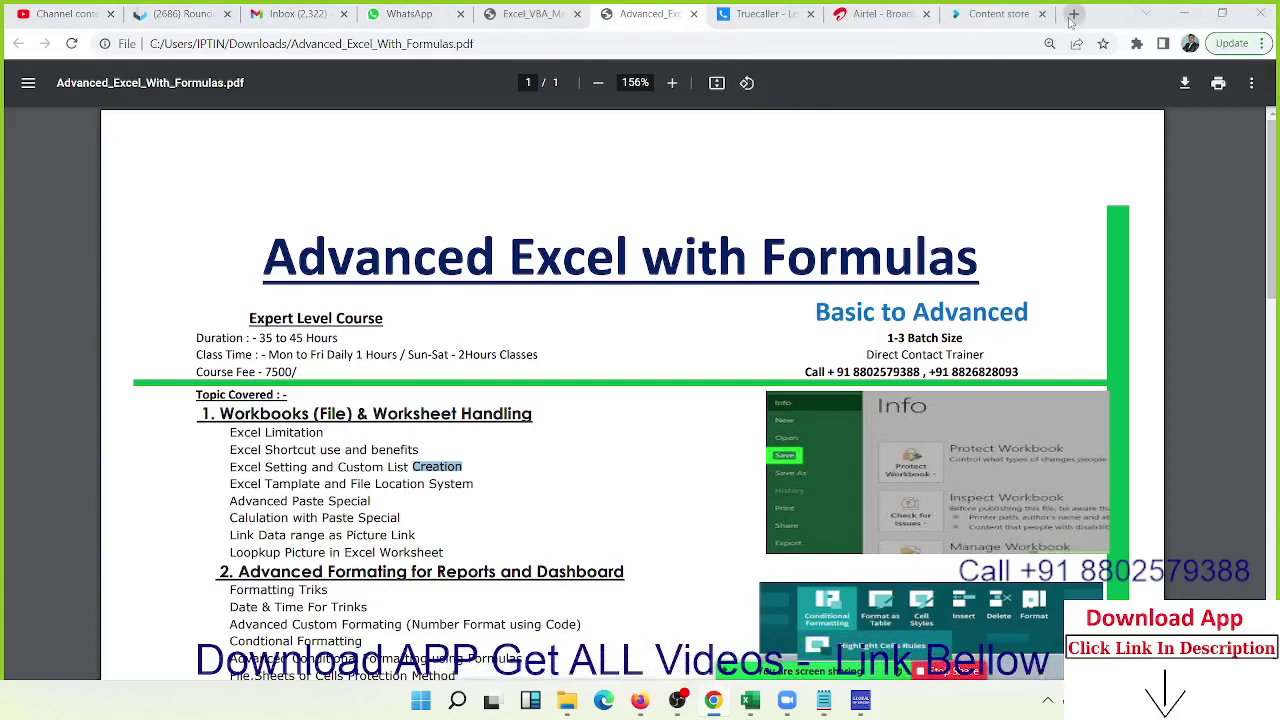
Step: In a new tab, go to noukary.com after a few false starts
left_click(1073, 15)
type("no")
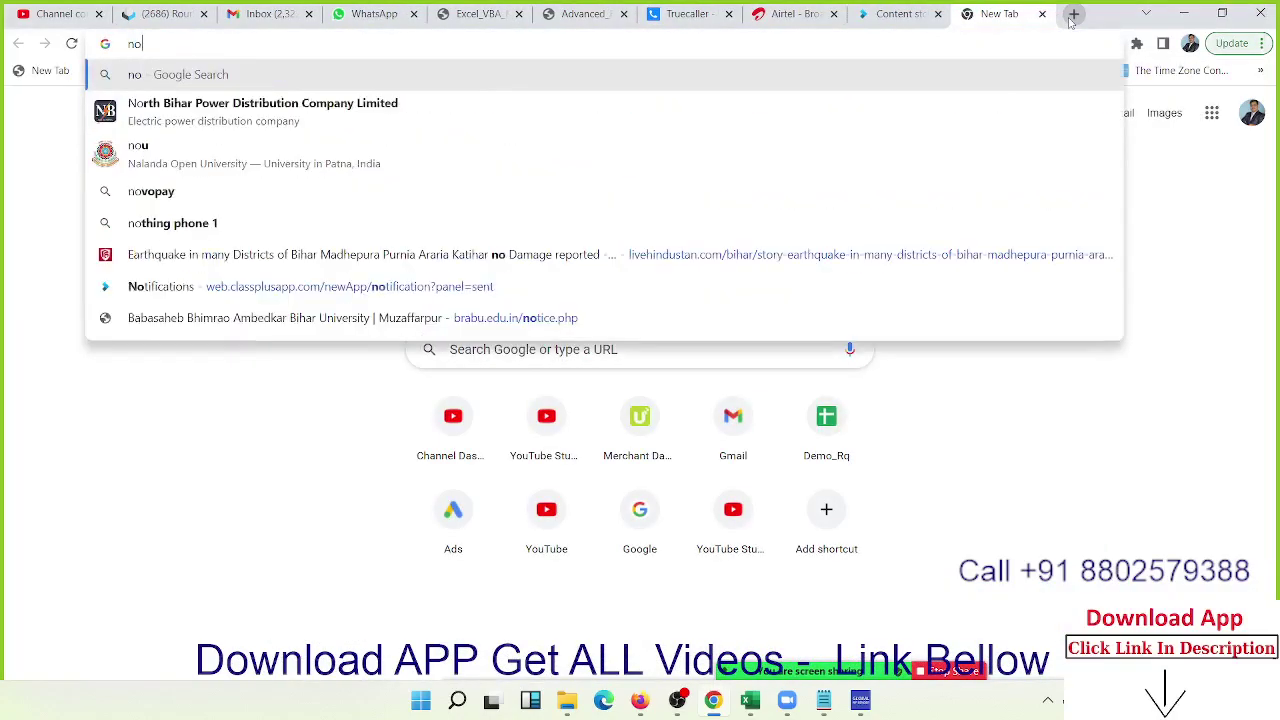
key("BackSpace")
key("BackSpace")
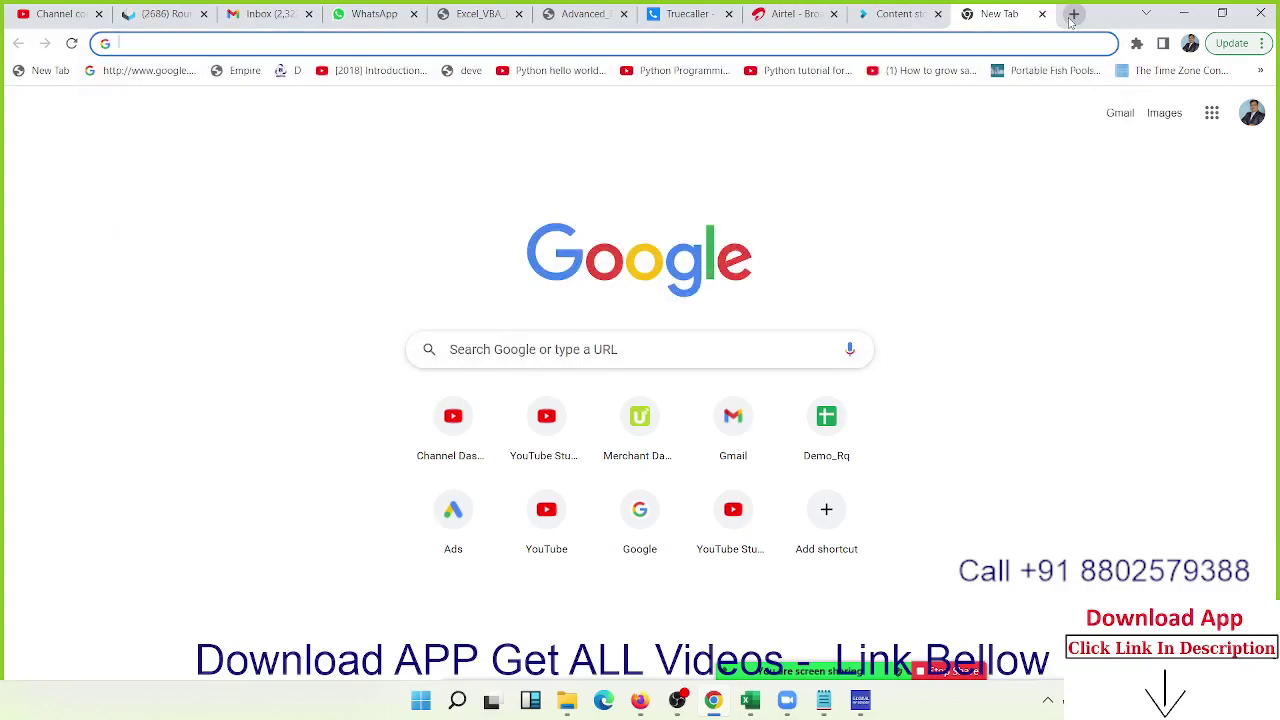
type("nour")
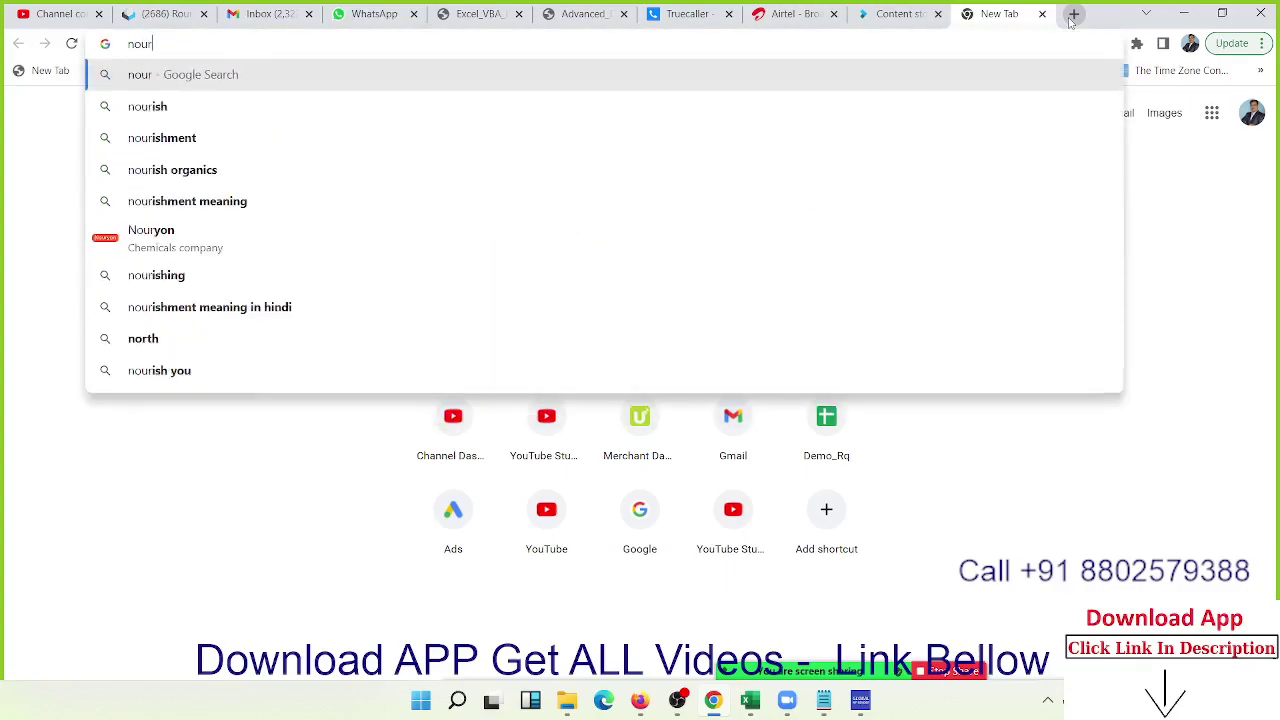
key("BackSpace")
key("BackSpace")
key("BackSpace")
key("Escape")
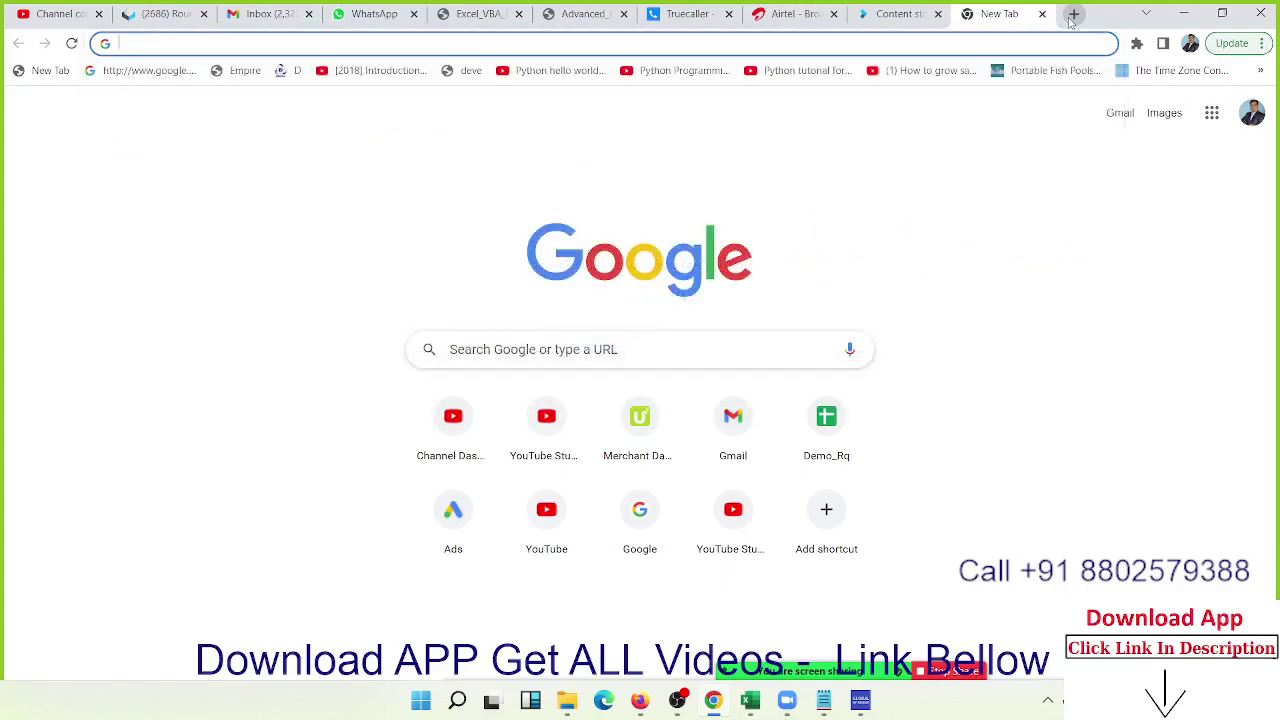
left_click(733, 353)
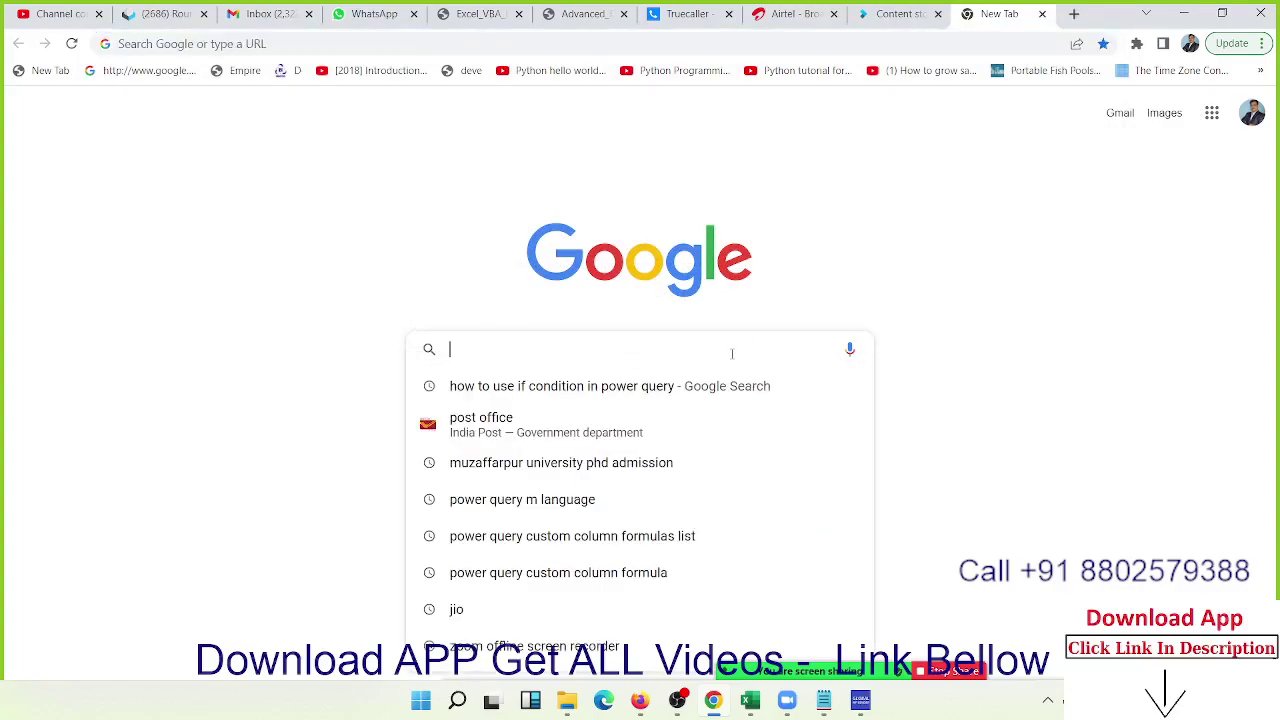
type("n")
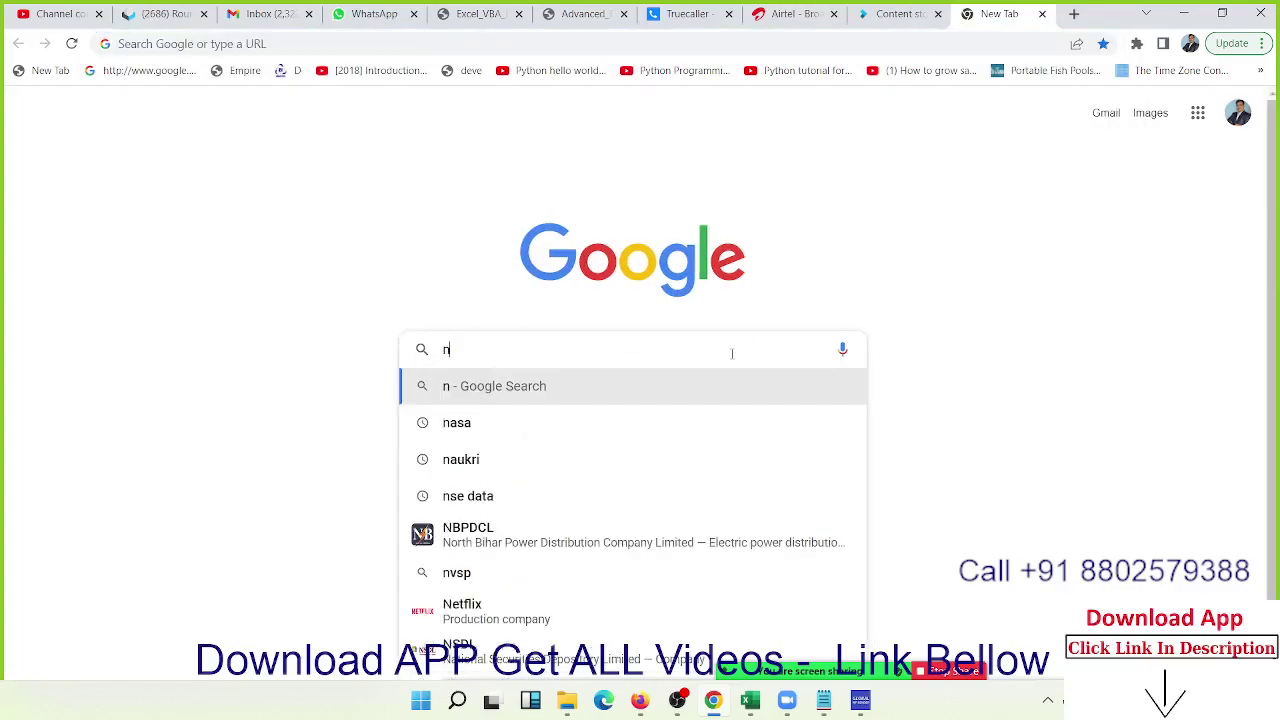
key("BackSpace")
type("nouka")
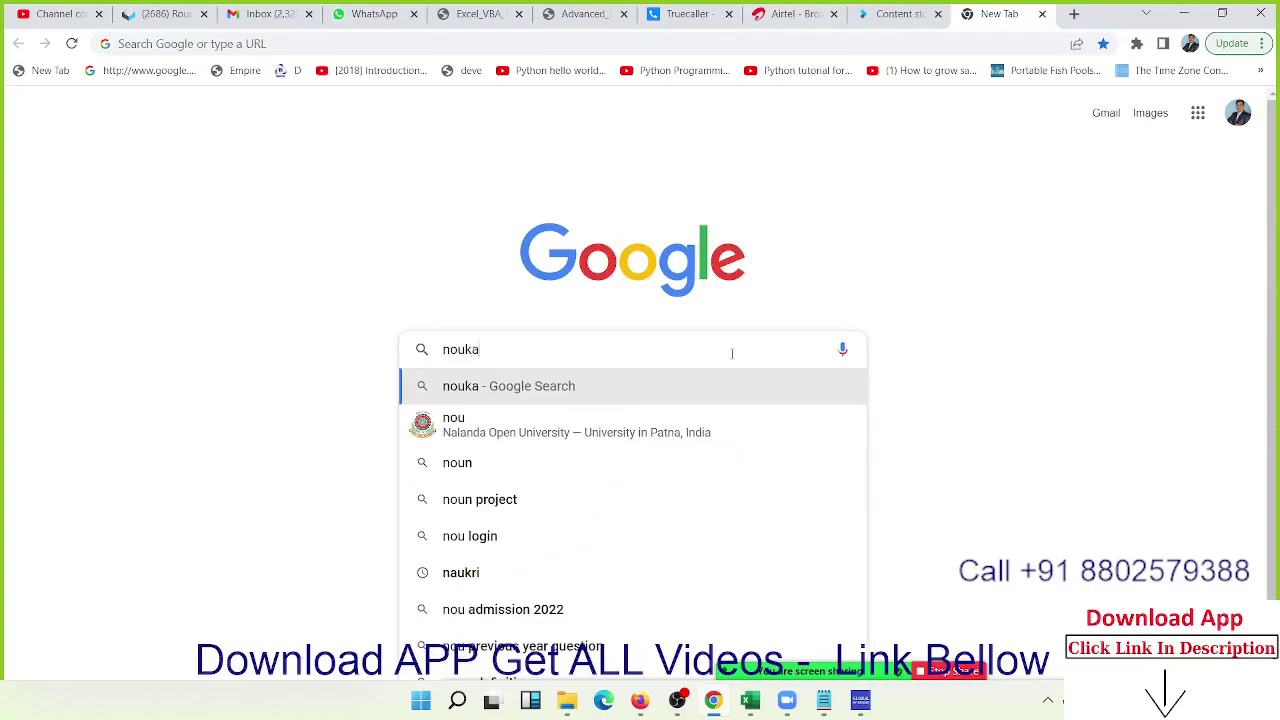
type("ry")
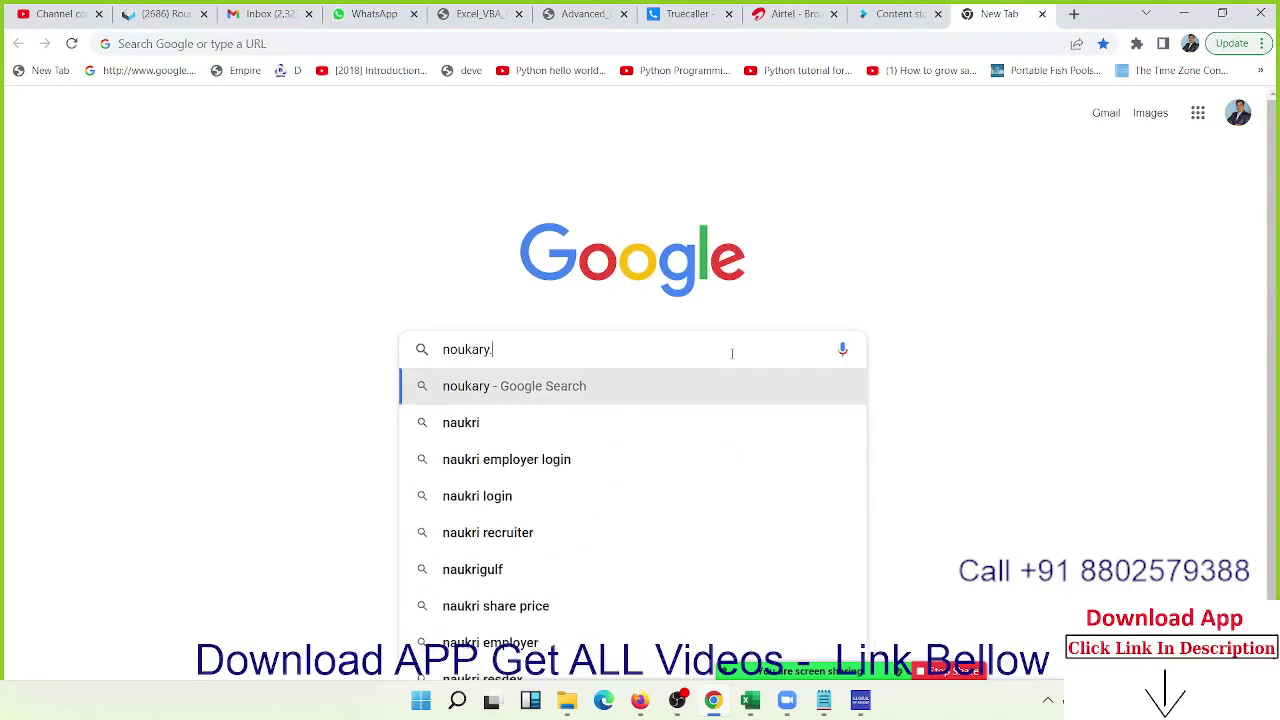
type(".com")
key("Return")
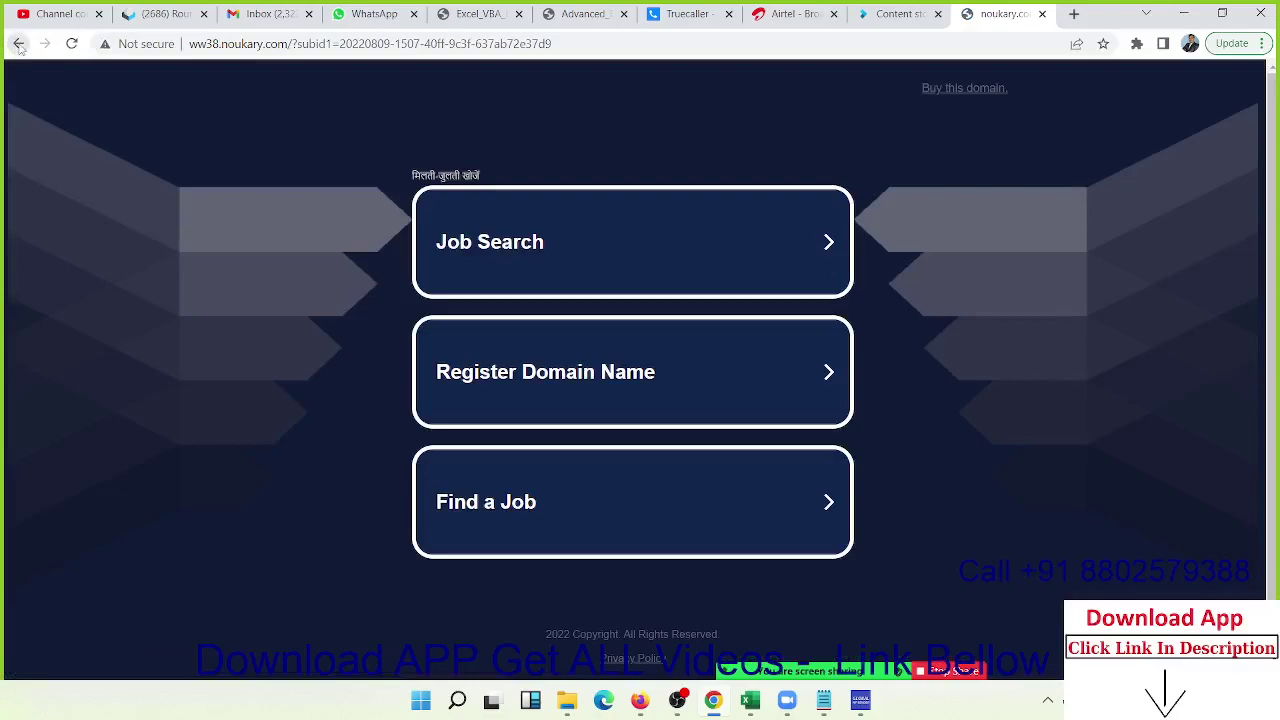
Step: Leave the parked page and search Google for the 'naukri' suggestion
left_click(18, 44)
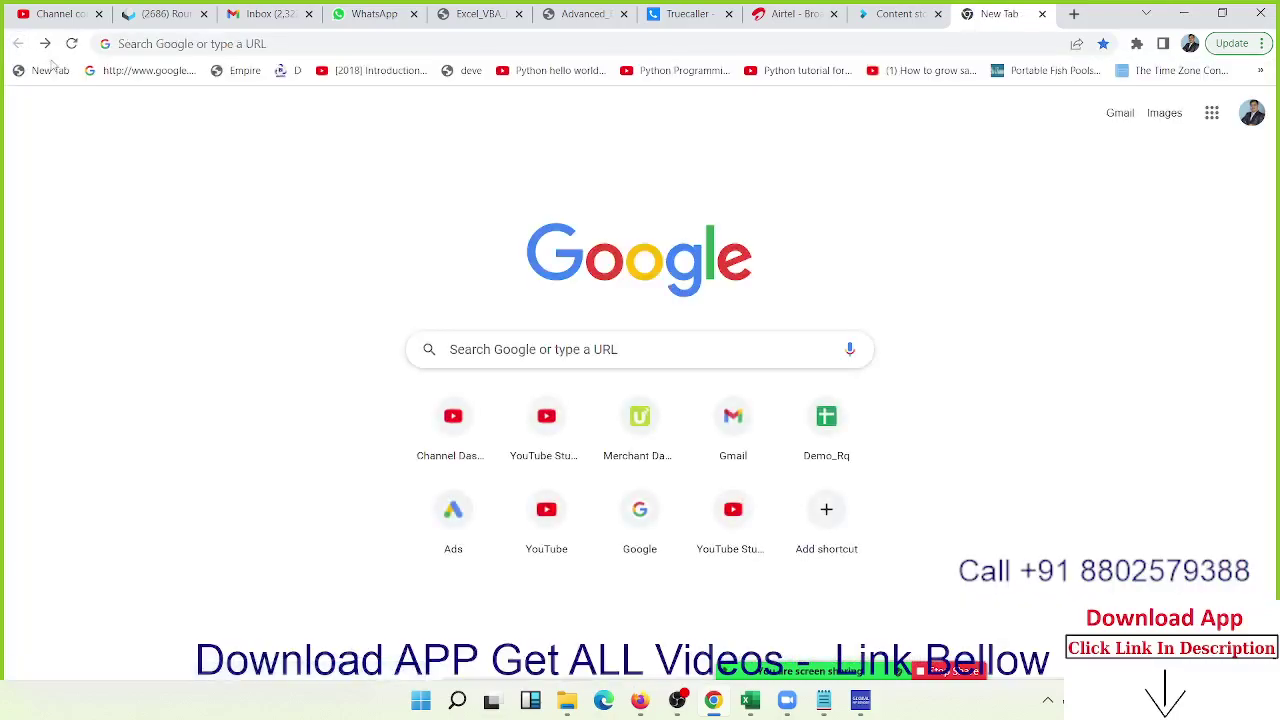
left_click(636, 363)
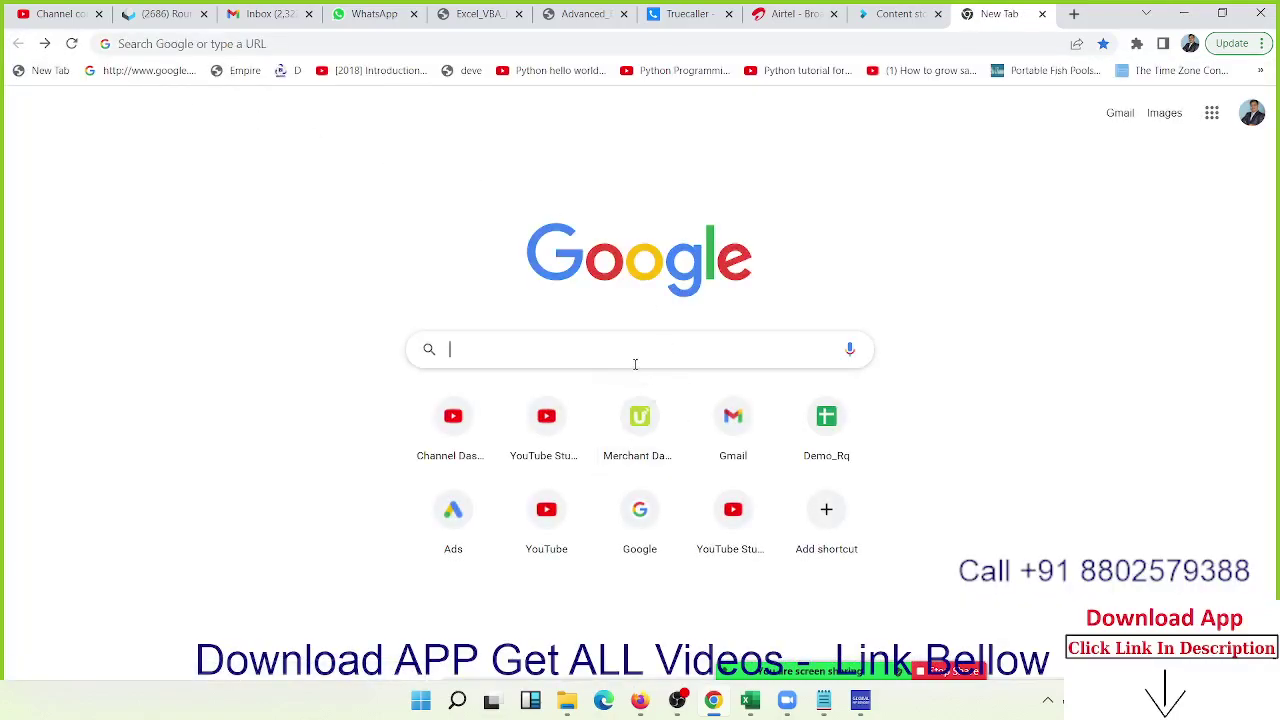
type("n")
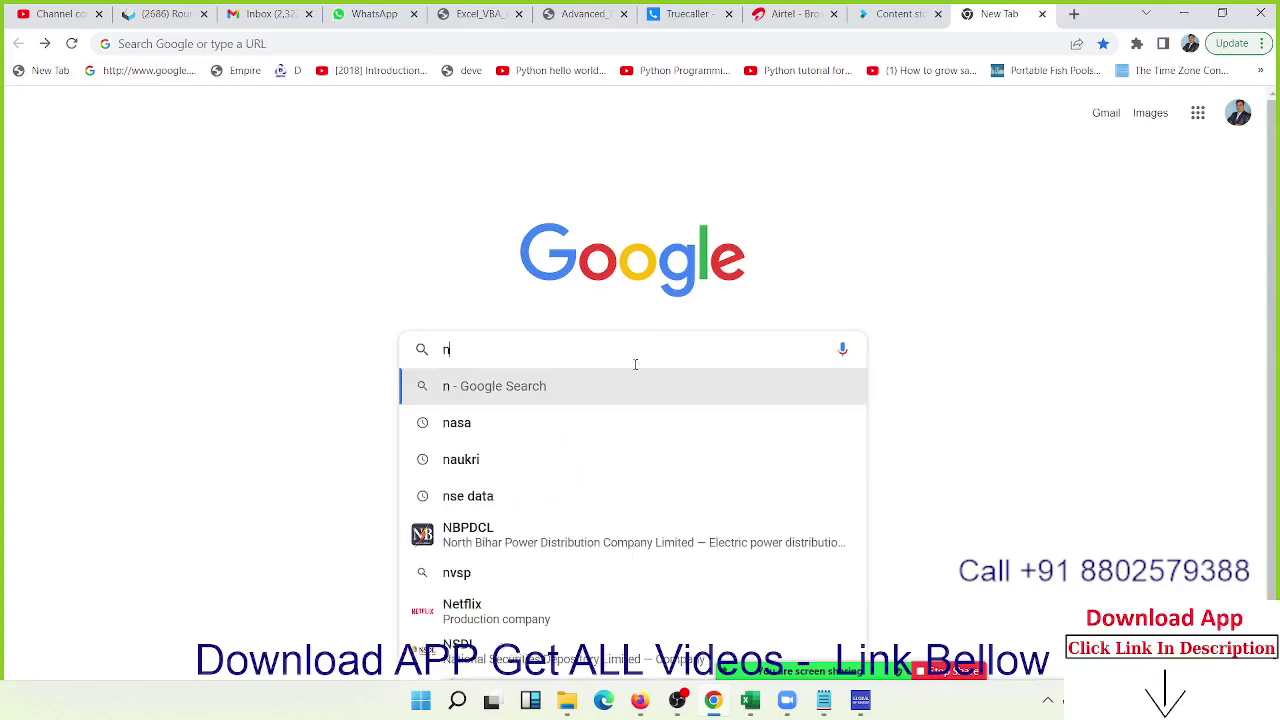
key("Down")
key("Down")
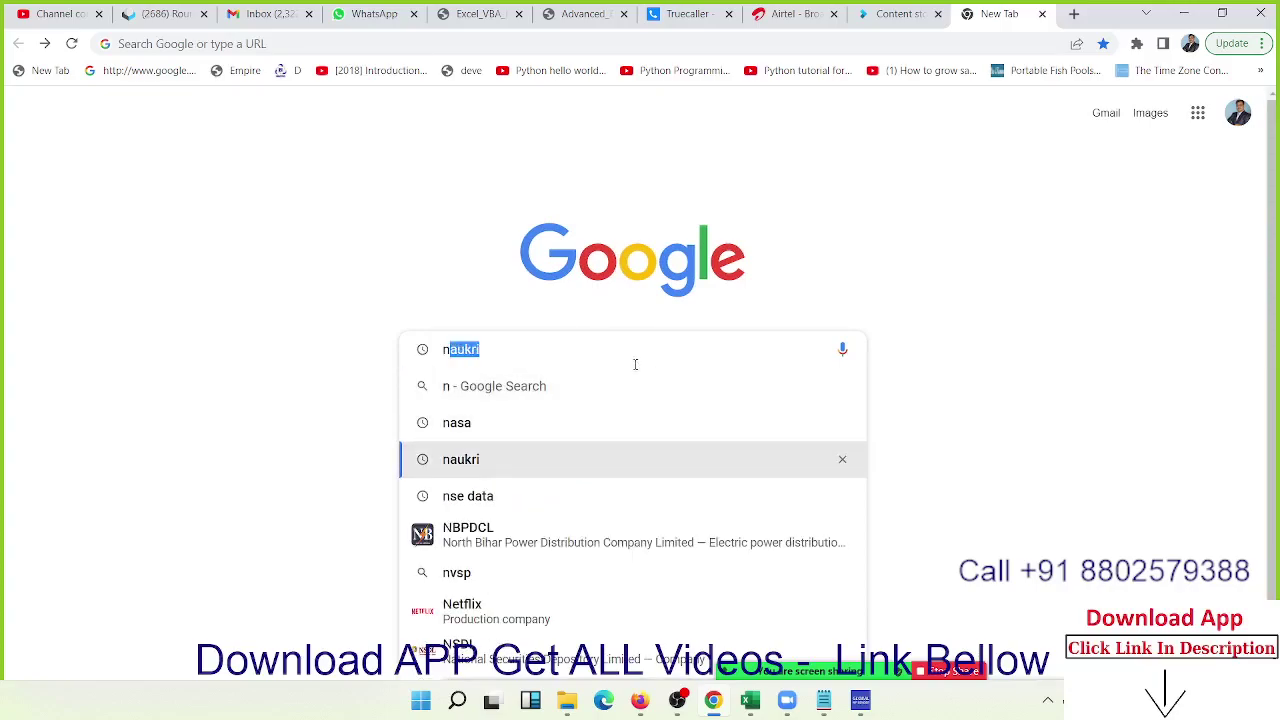
key("Return")
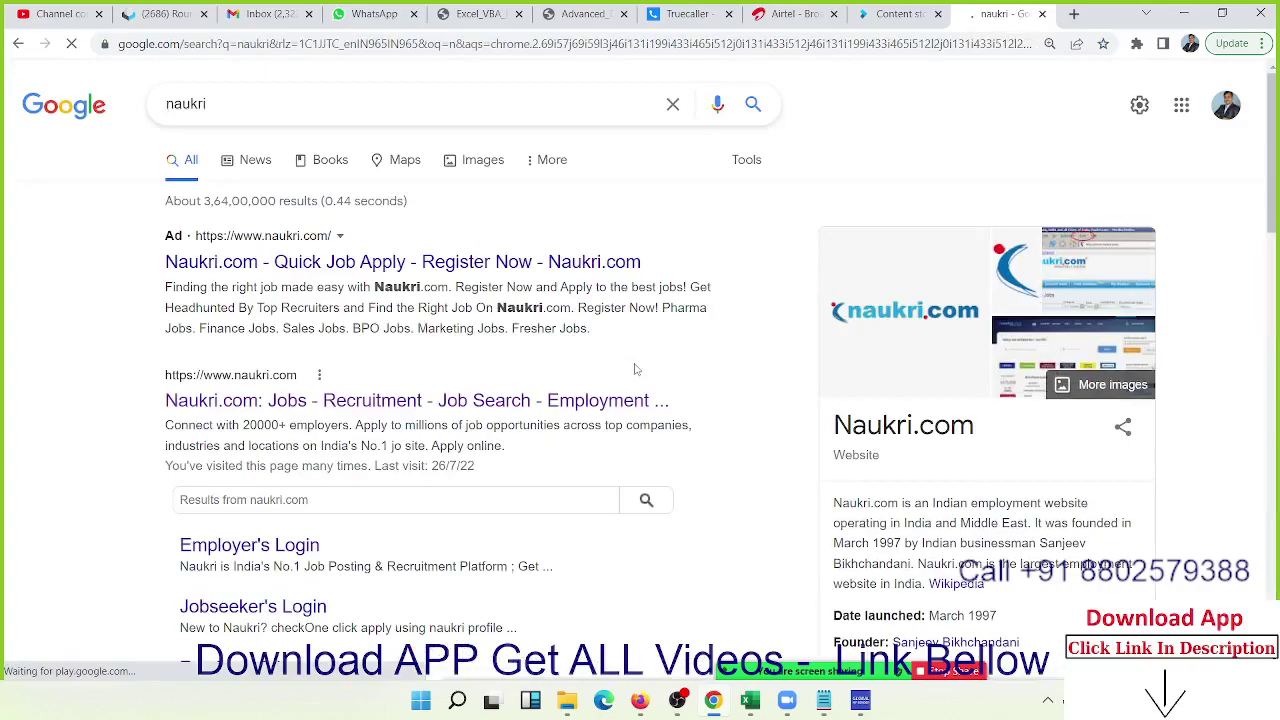
Step: Open Naukri.com, dismiss the chat panel, and pick MIS Executive as the job keyword
left_click(343, 410)
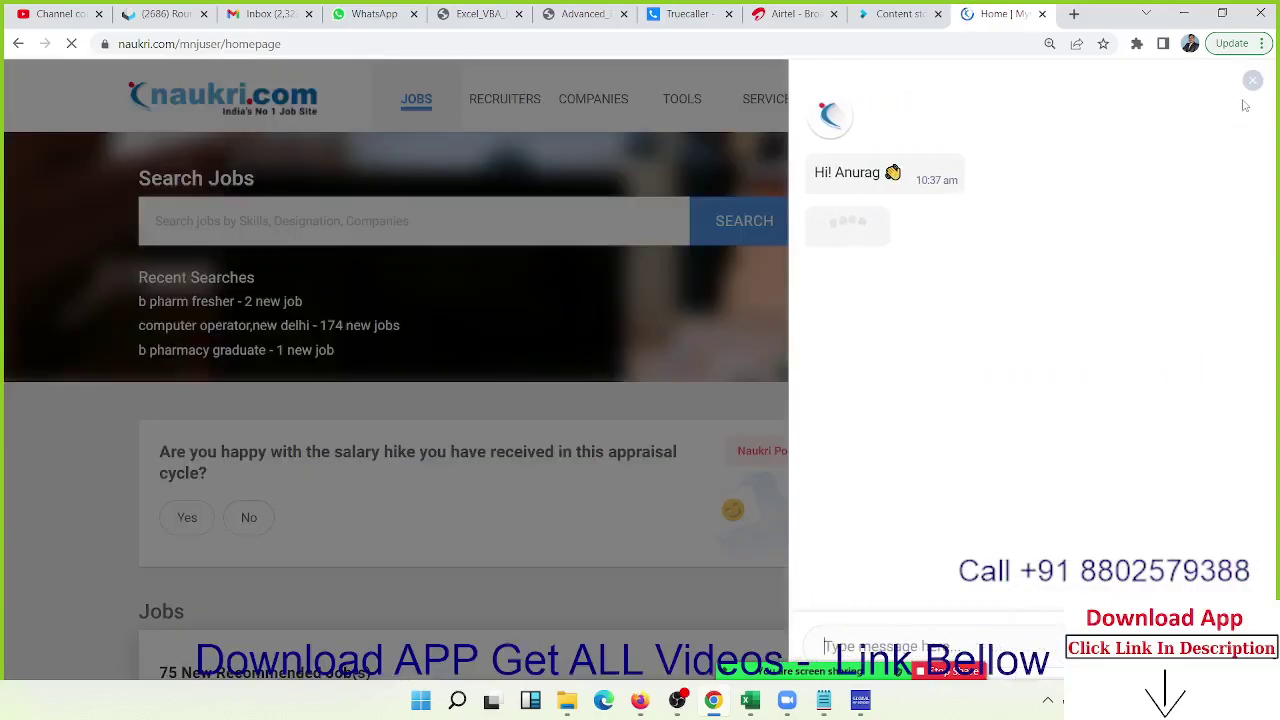
left_click(1253, 82)
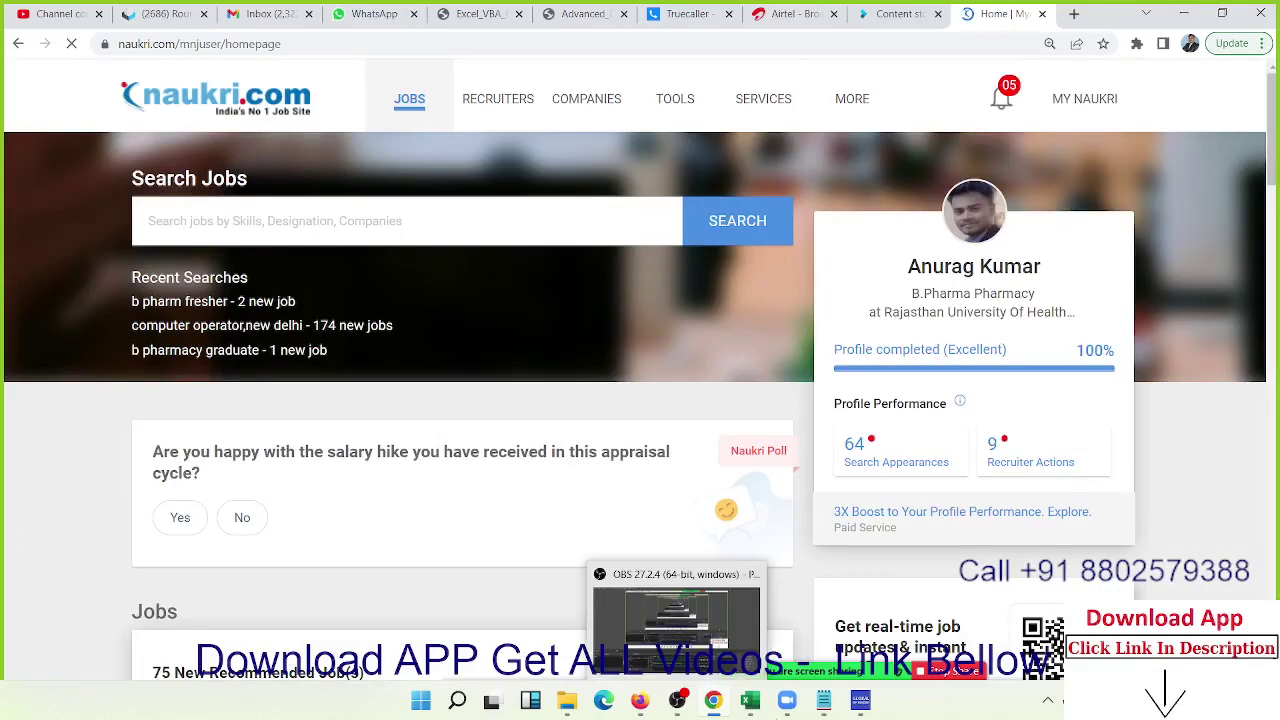
left_click(403, 218)
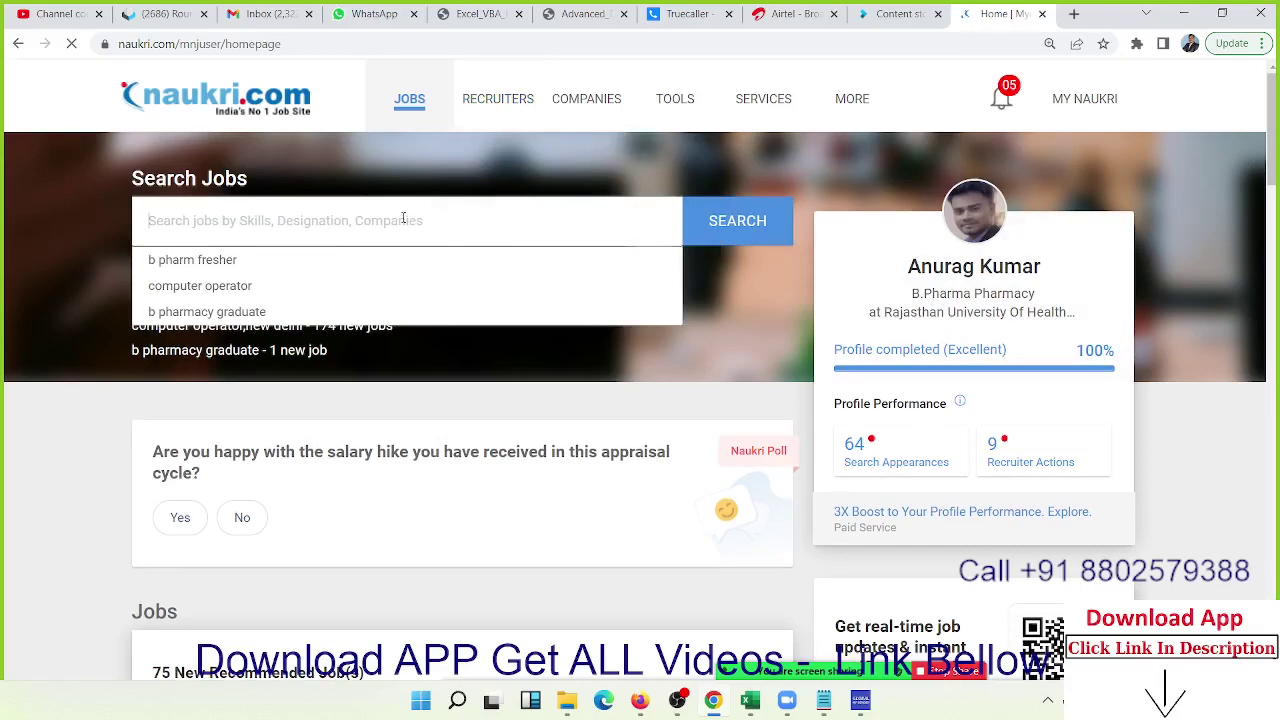
type("mis")
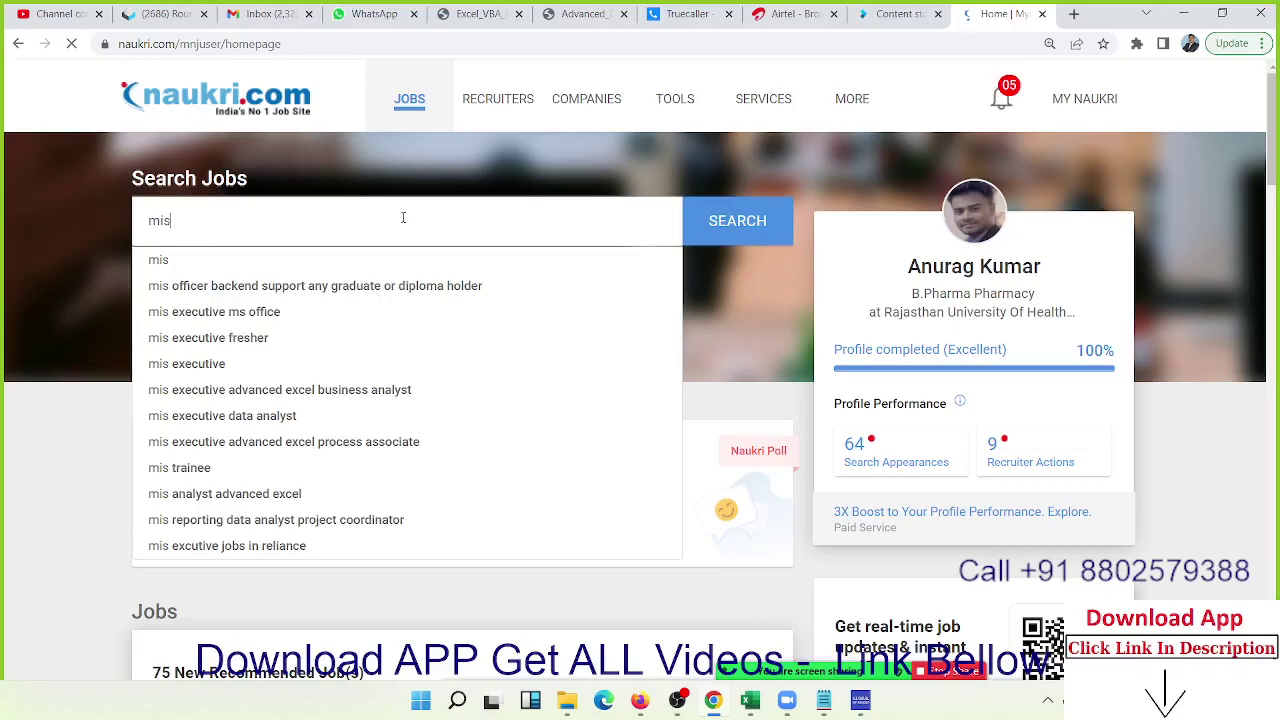
key("BackSpace")
key("Down")
key("Down")
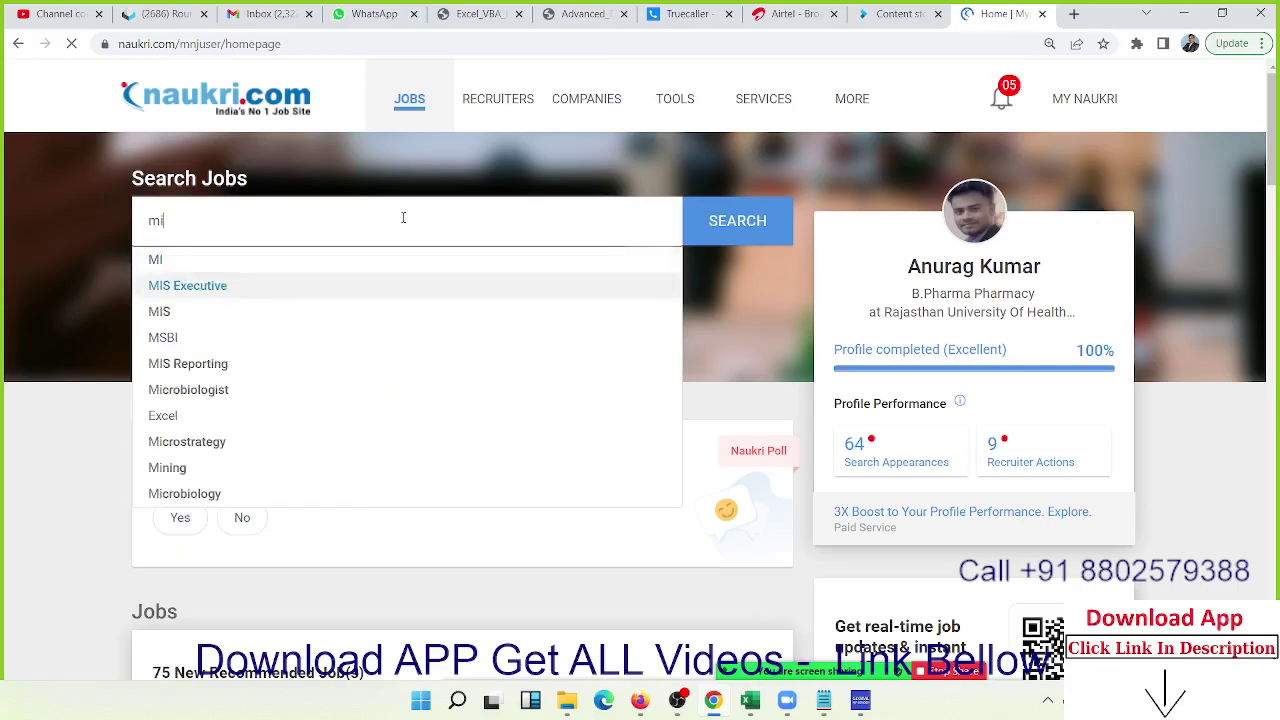
key("Return")
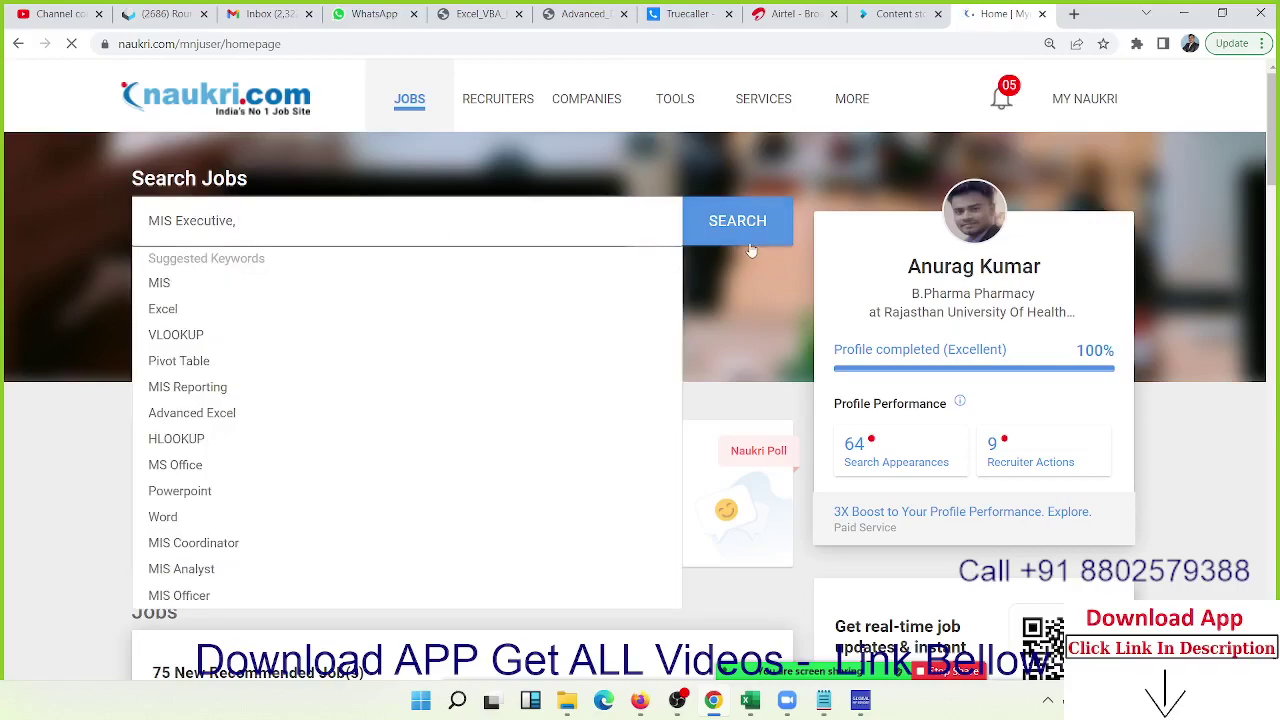
Step: Run the MIS Executive job search and scroll through the results
left_click(751, 240)
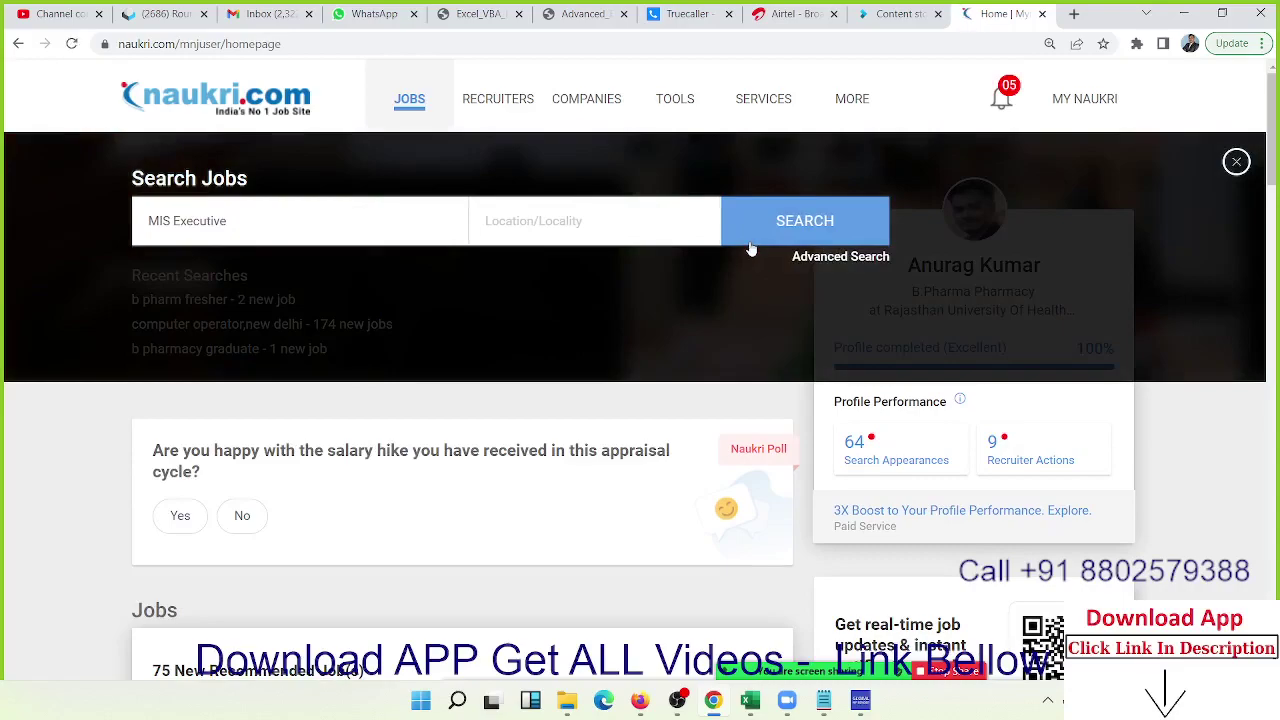
left_click(788, 238)
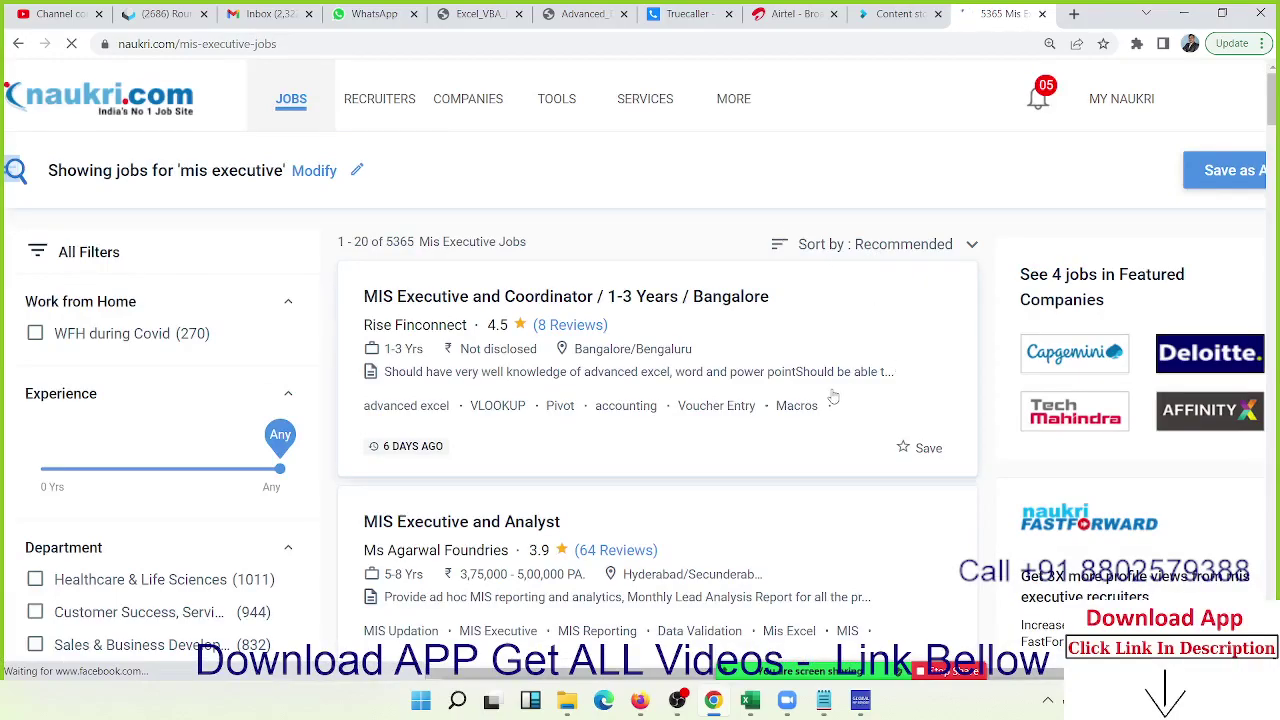
scroll(833, 397, "down", 3)
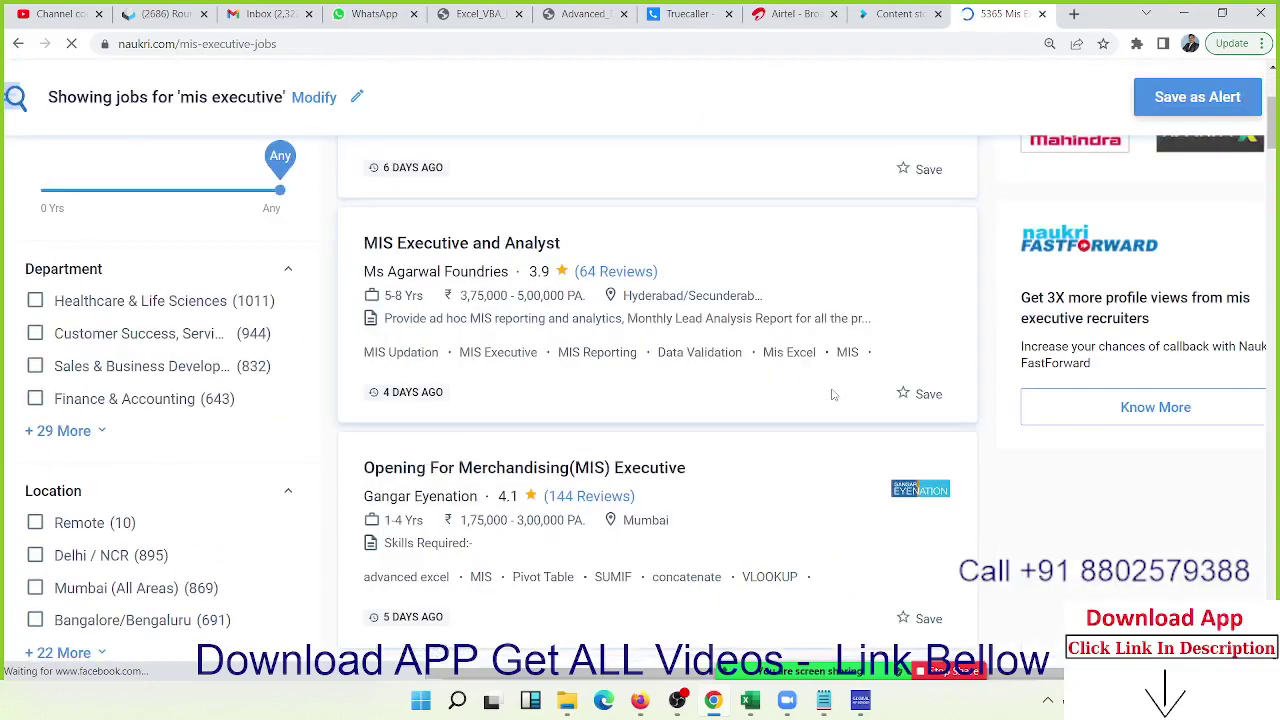
scroll(833, 395, "up", 3)
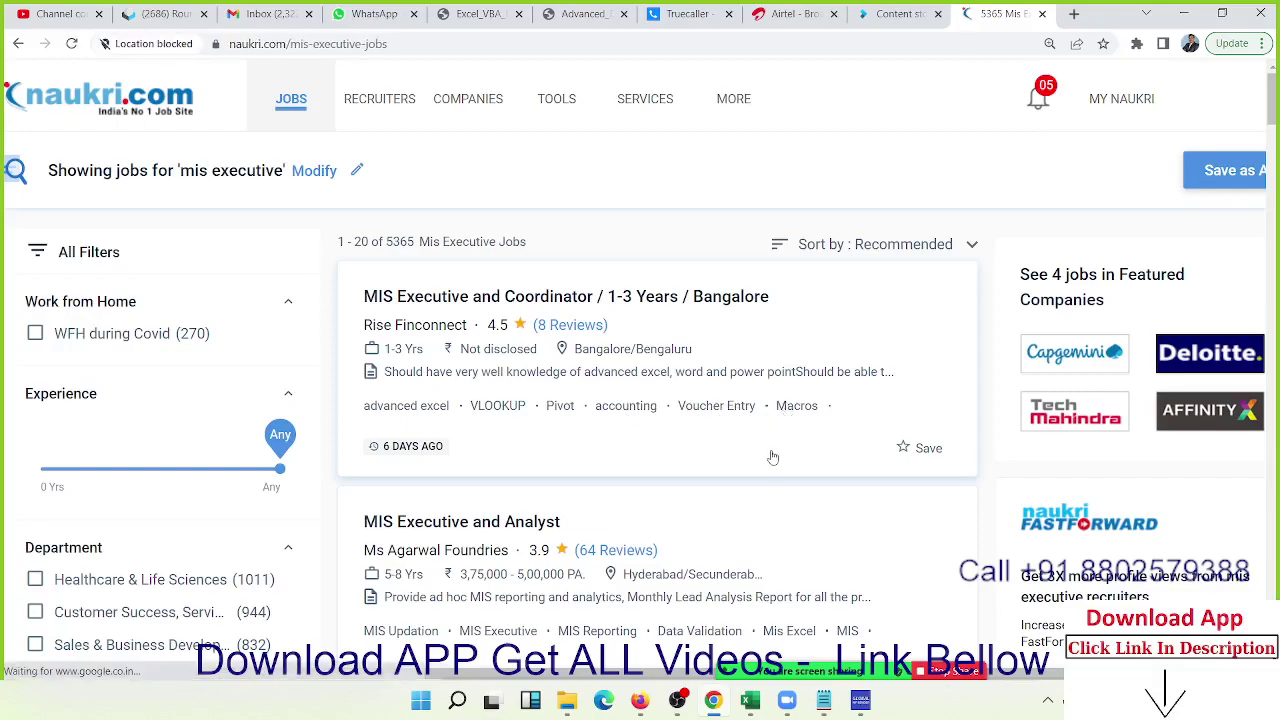
scroll(772, 456, "down", 2)
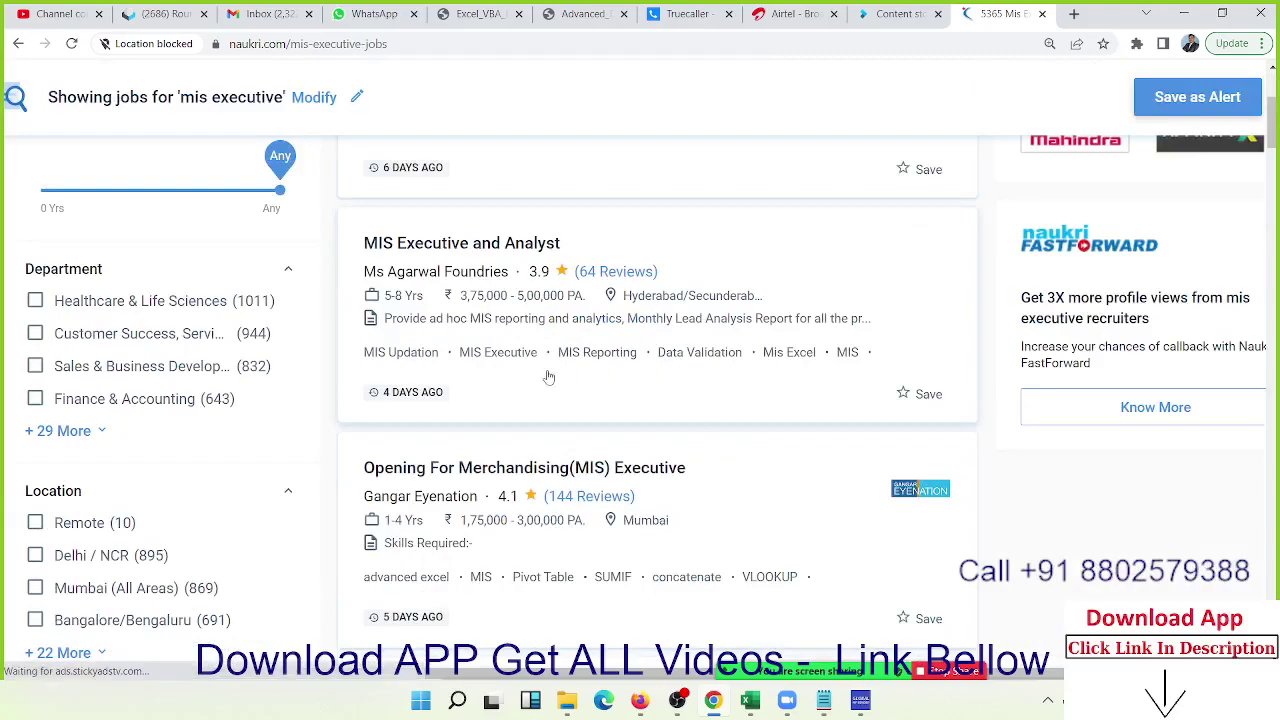
Step: Review the MIS Executive and Analyst posting, then close both Naukri tabs
left_click(437, 317)
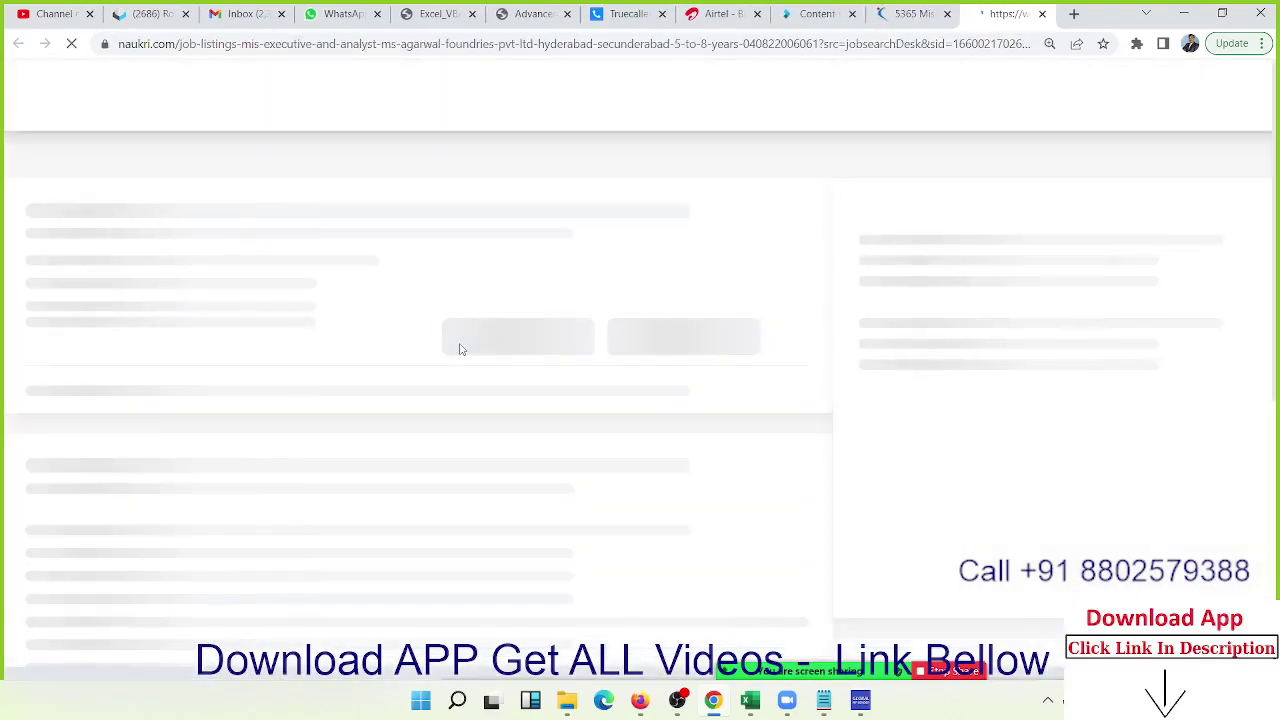
scroll(394, 451, "down", 3)
scroll(392, 455, "down", 2)
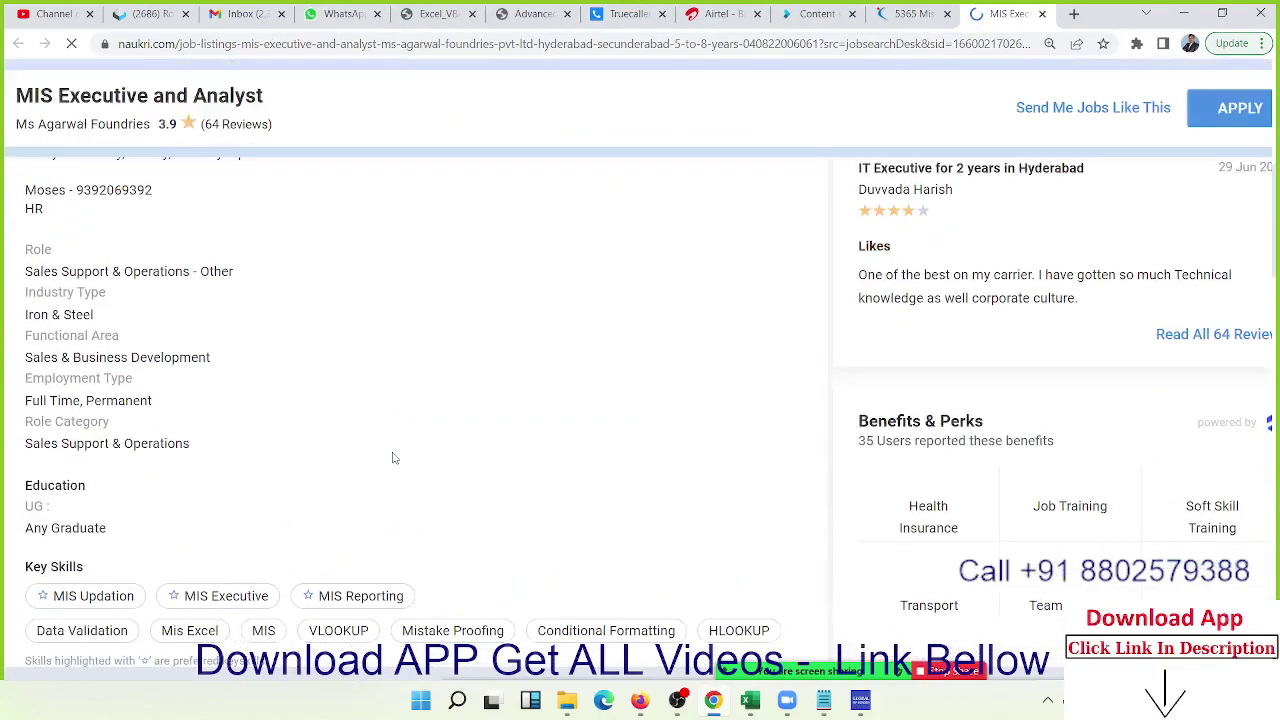
scroll(391, 457, "up", 2)
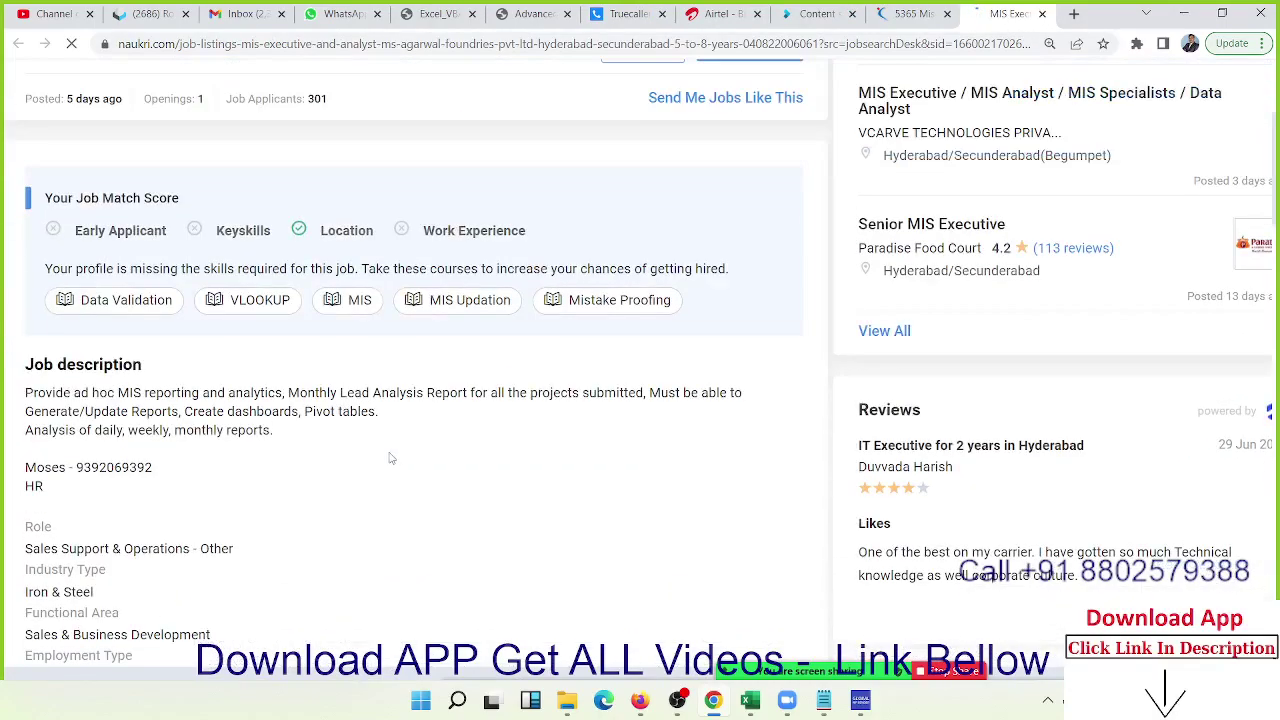
scroll(391, 458, "down", 5)
scroll(389, 458, "up", 2)
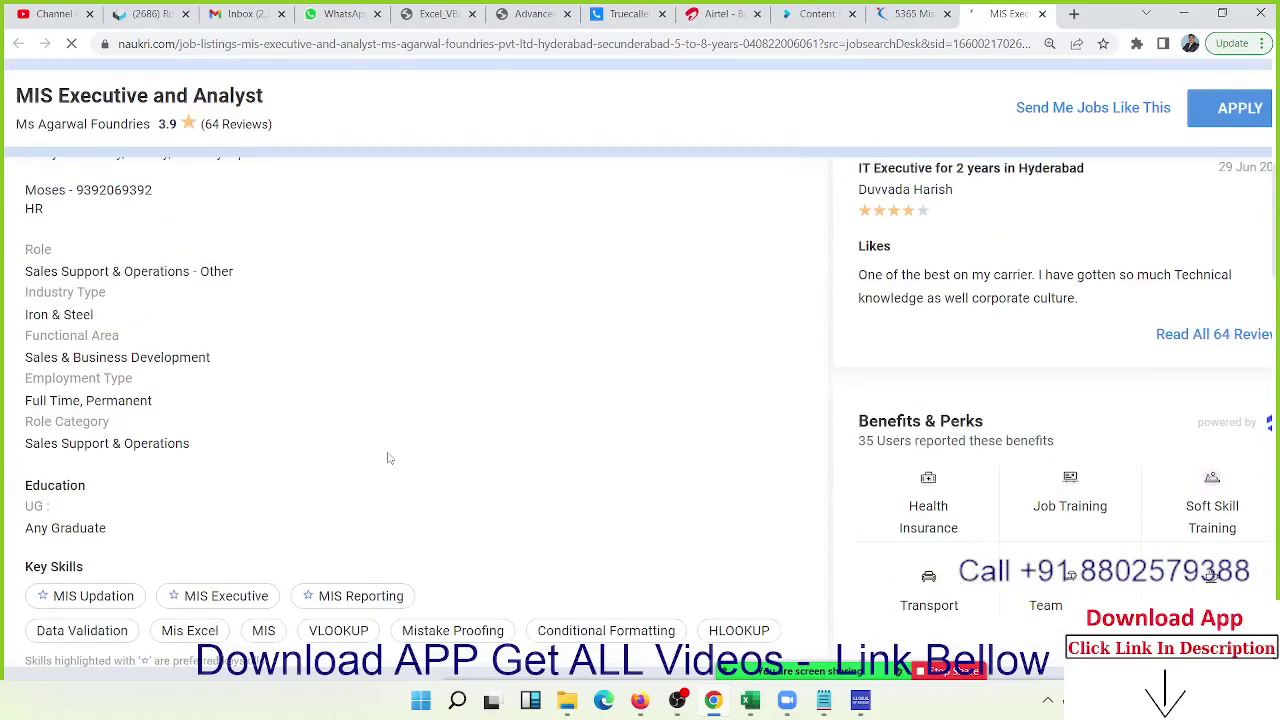
scroll(390, 458, "up", 2)
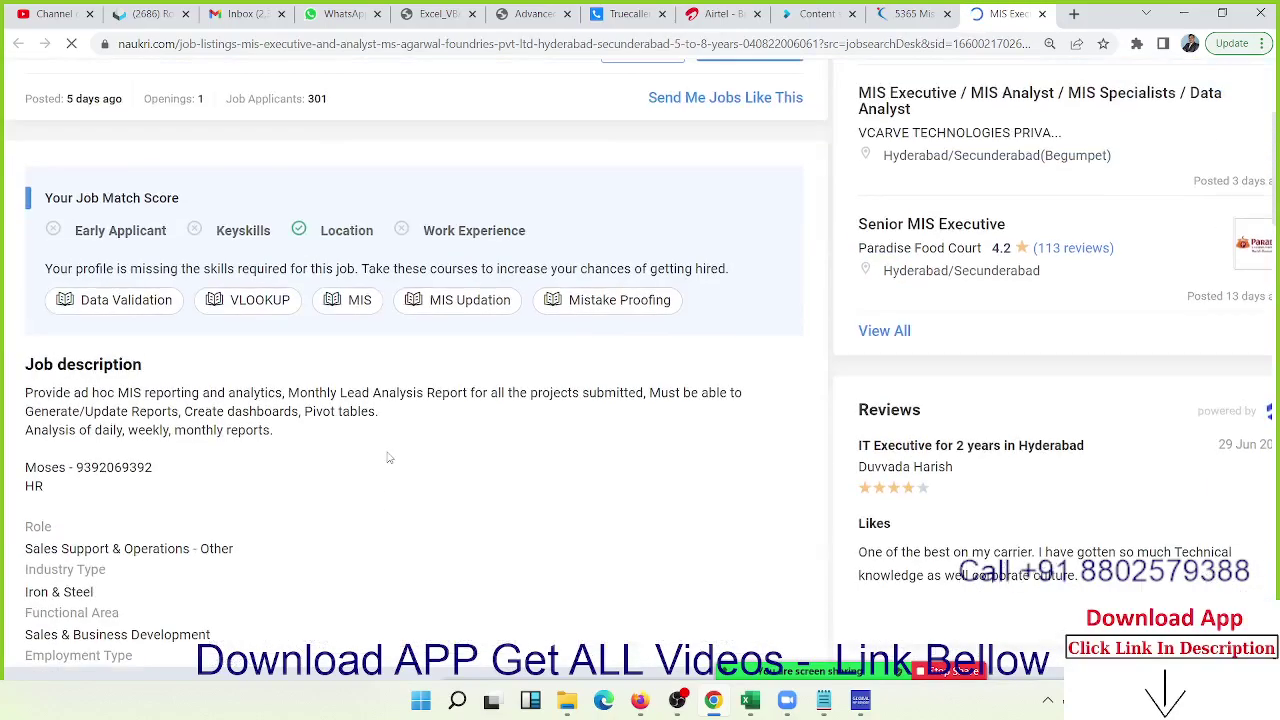
scroll(389, 458, "down", 2)
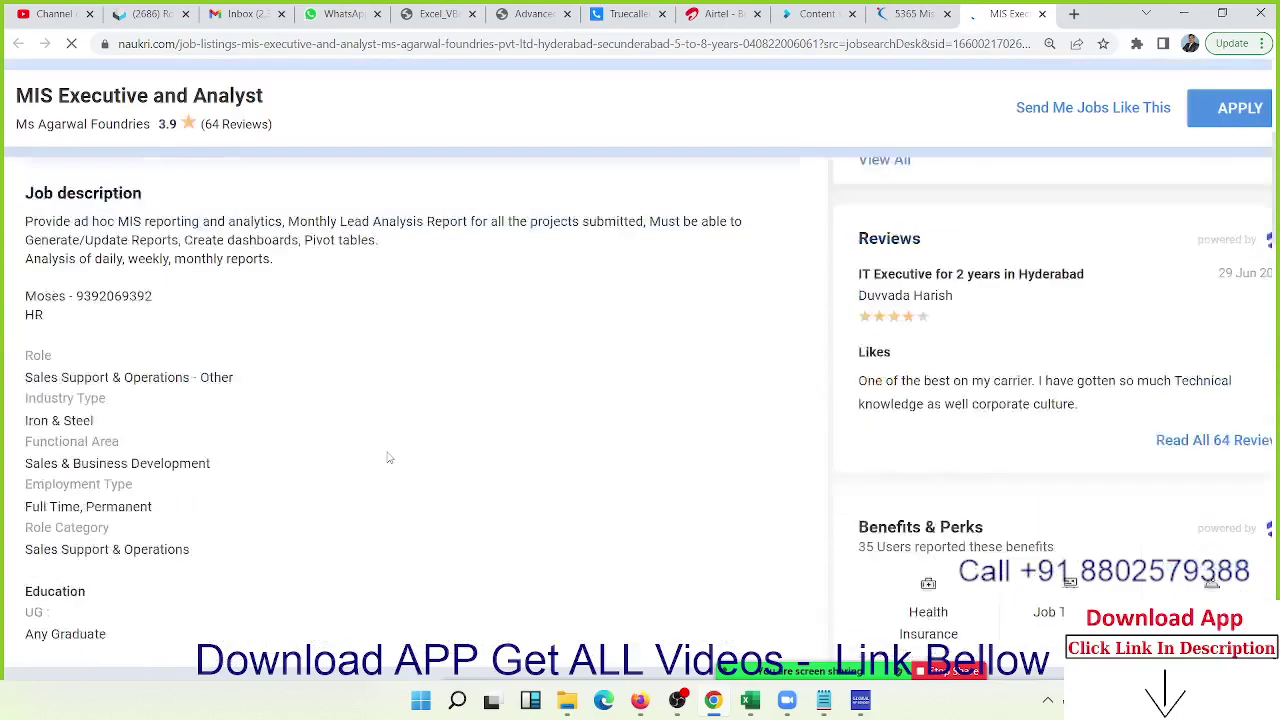
scroll(389, 458, "down", 3)
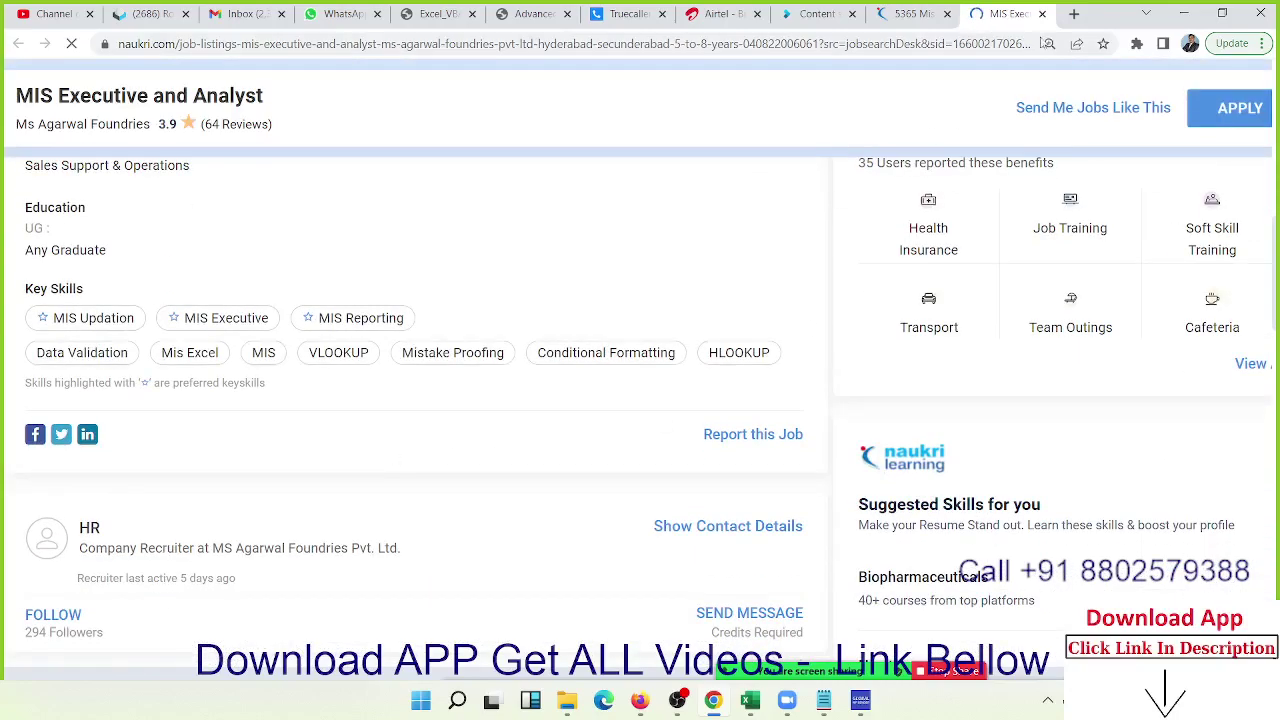
left_click(1043, 14)
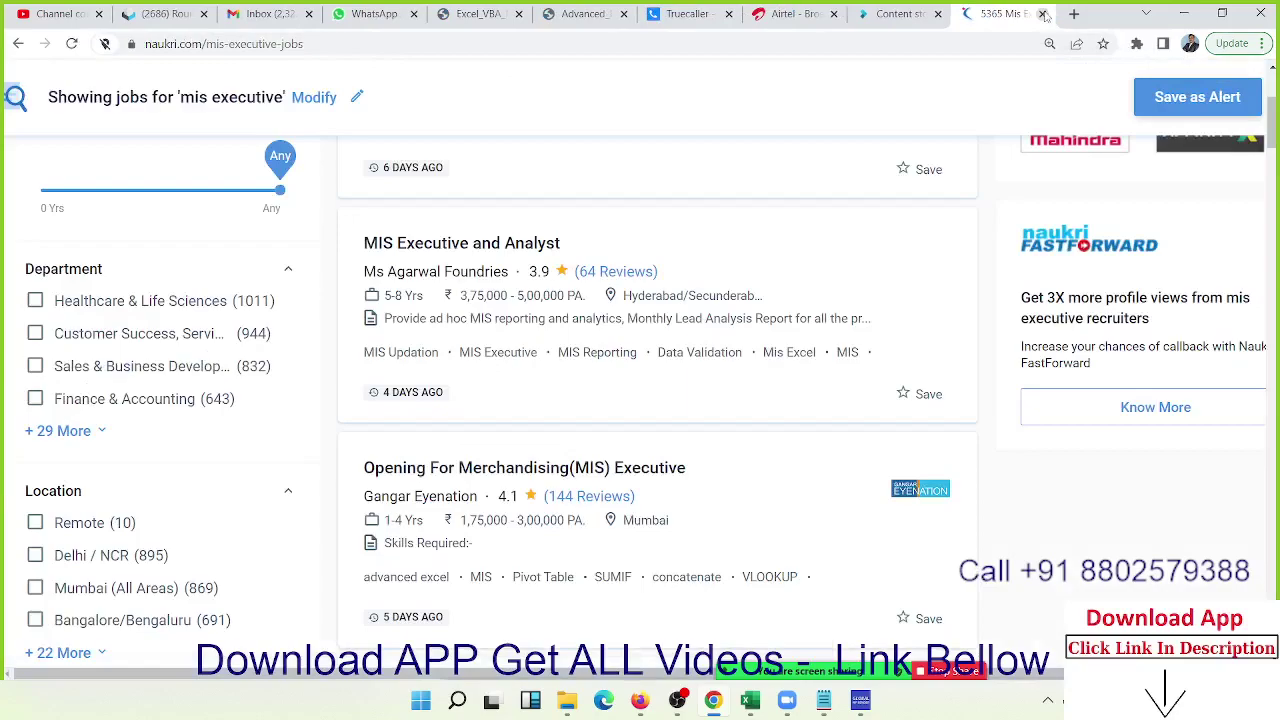
left_click(1043, 14)
Step: Minimize the Classplus Chrome window and select empty cell G9 on the Book4 sheet
left_click(1184, 14)
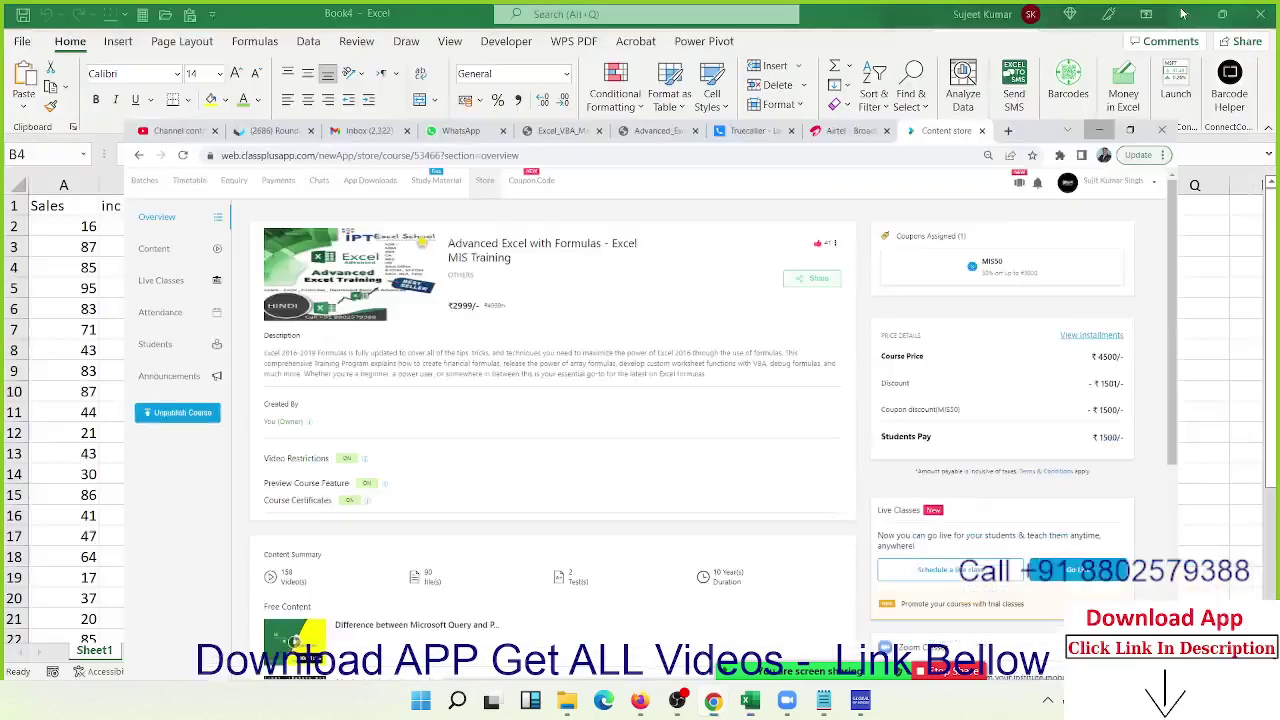
left_click(515, 366)
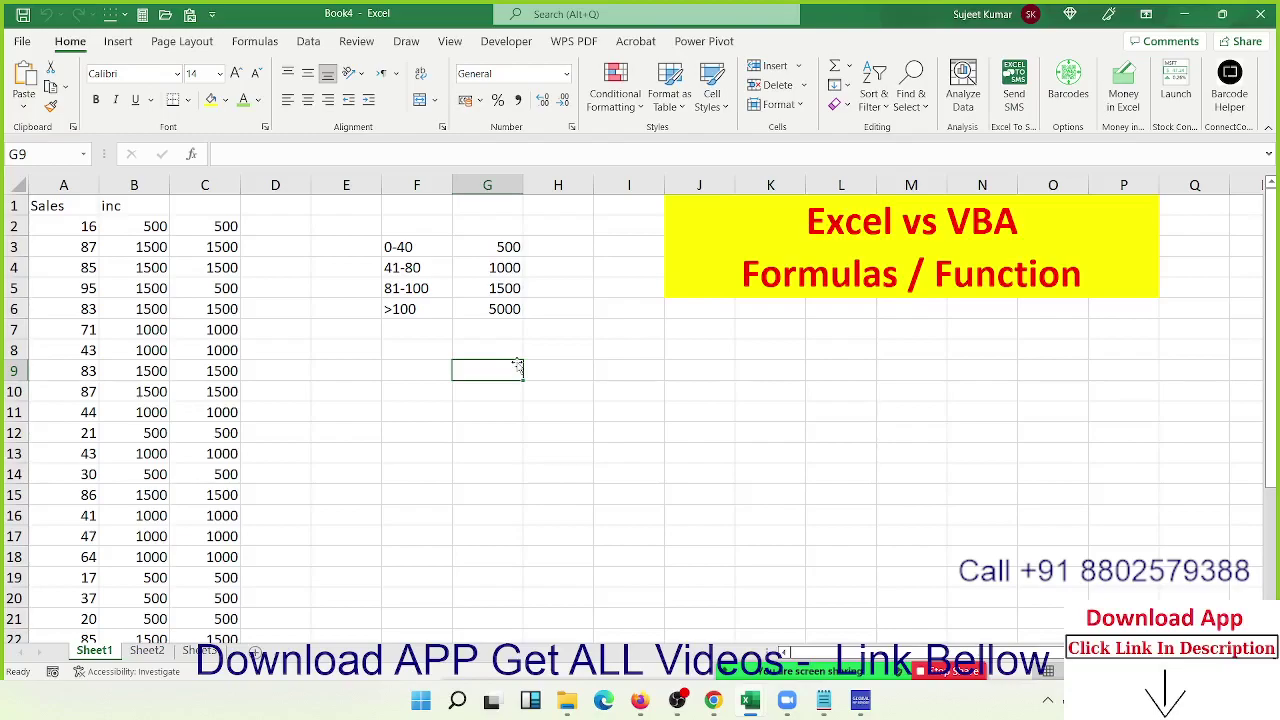
Step: Select G10, switch to the DA-Sales dashboard, scroll through it, then close it
left_click(467, 400)
left_click(33, 45)
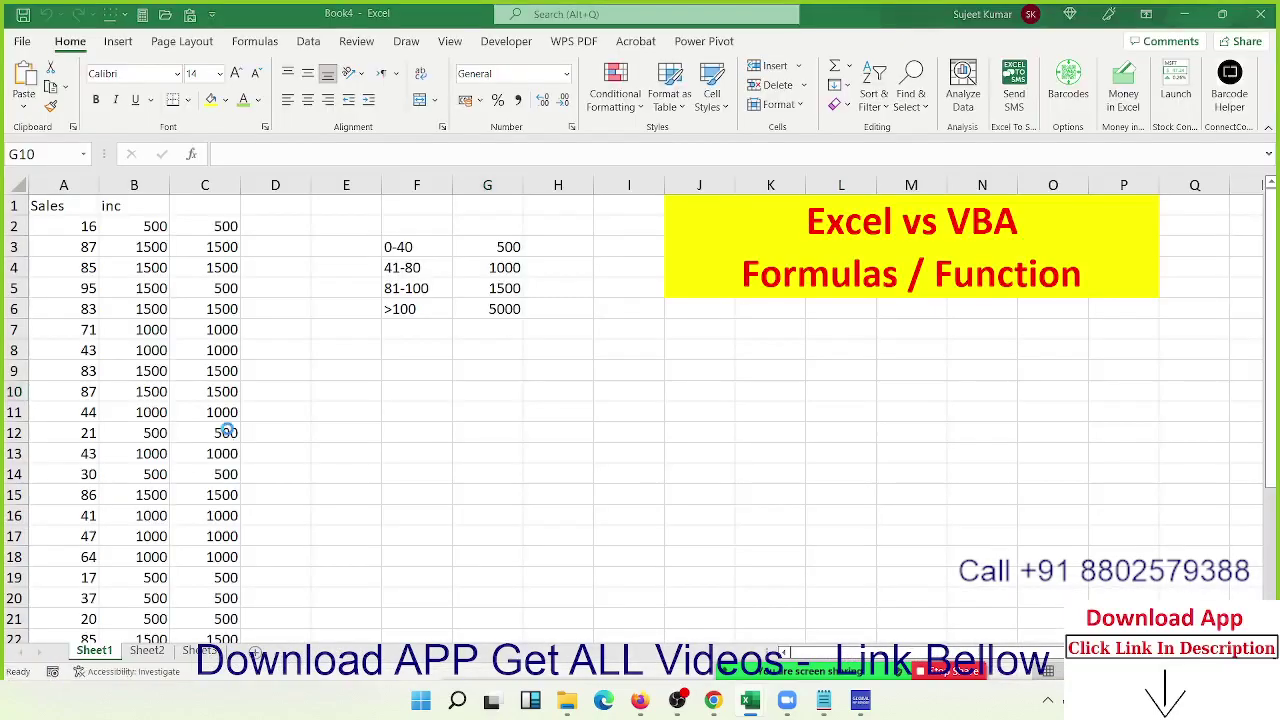
scroll(840, 455, "down", 1)
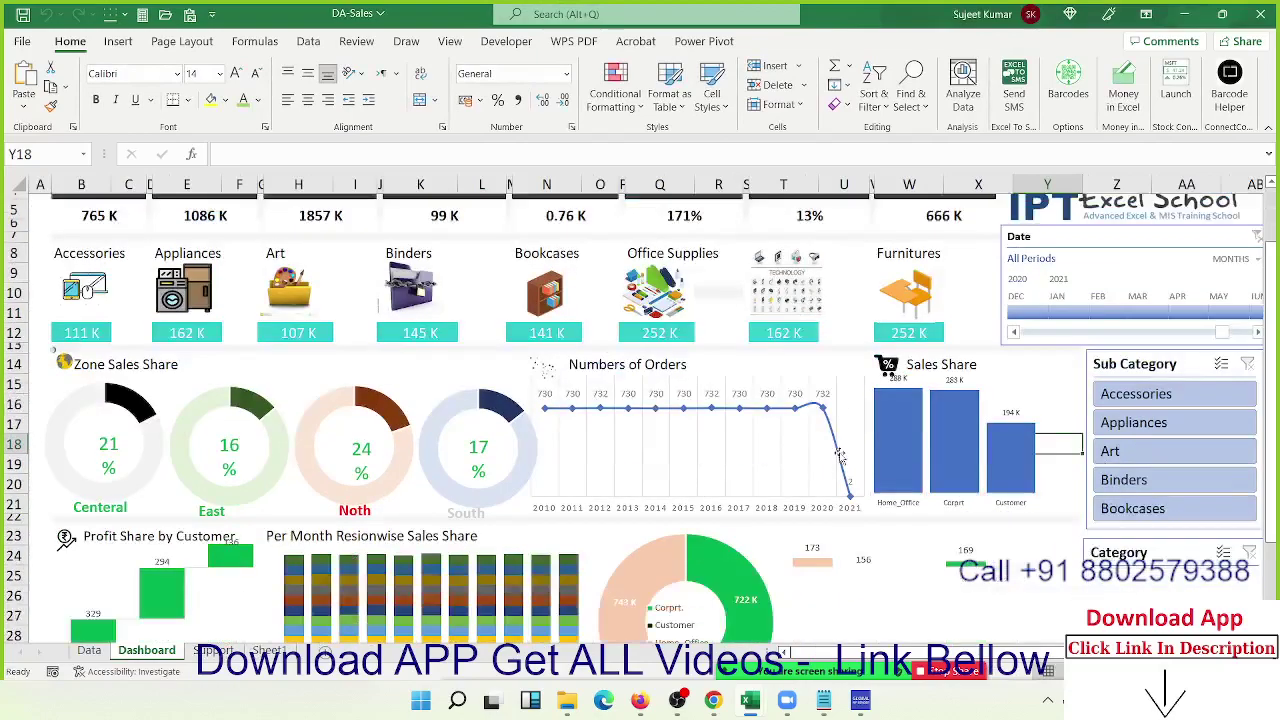
scroll(840, 455, "down", 3)
scroll(840, 455, "up", 4)
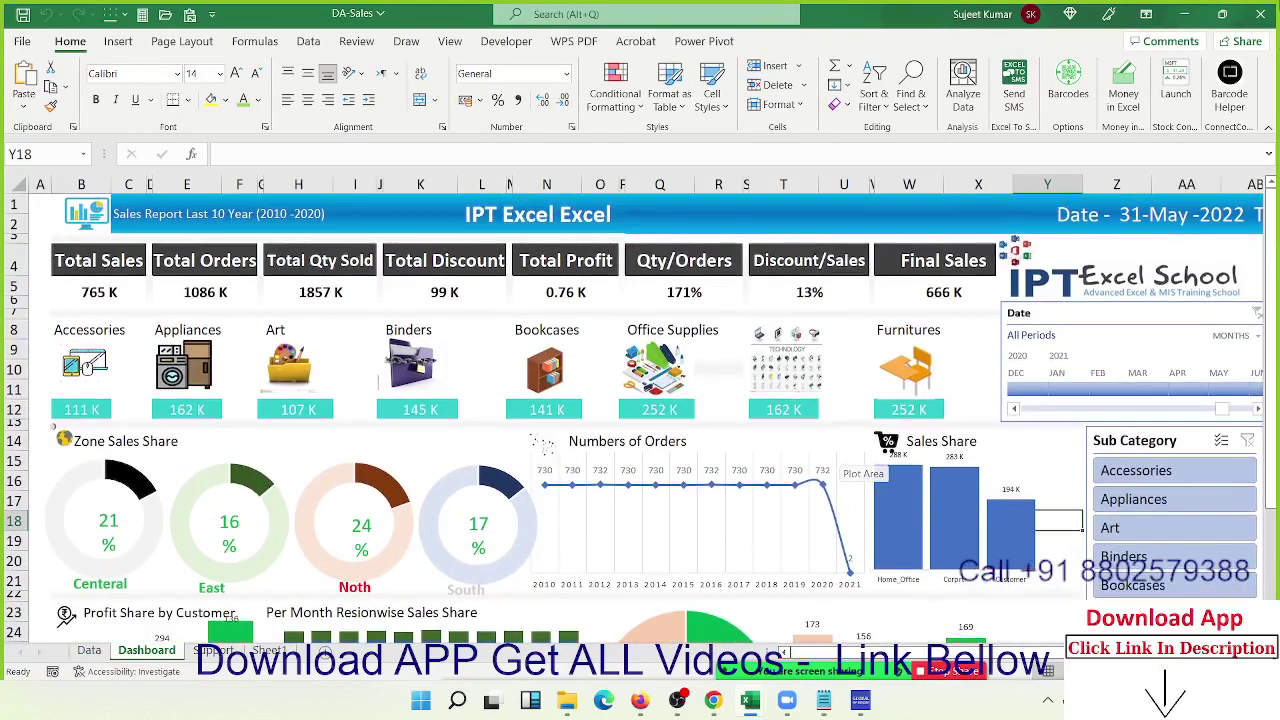
left_click(1258, 16)
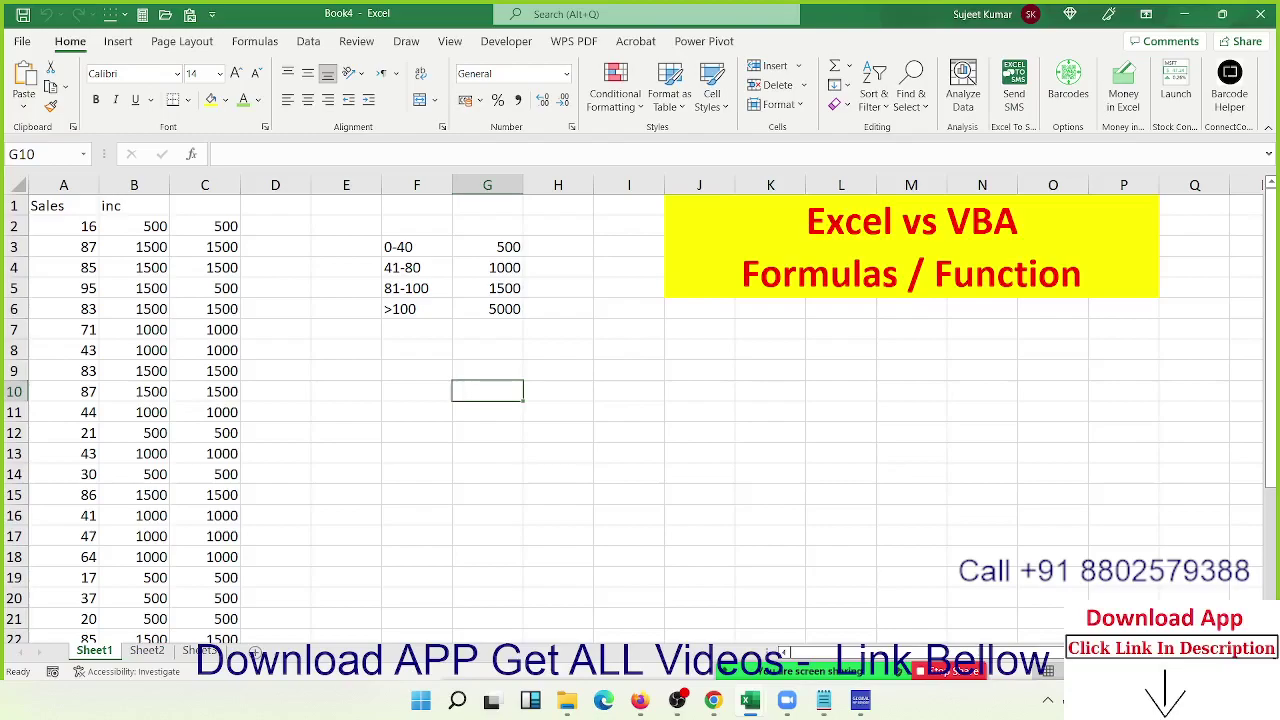
Step: Select cell H11, then bring forward Chrome's Classplus store page for Advanced Excel with Formulas
left_click(590, 410)
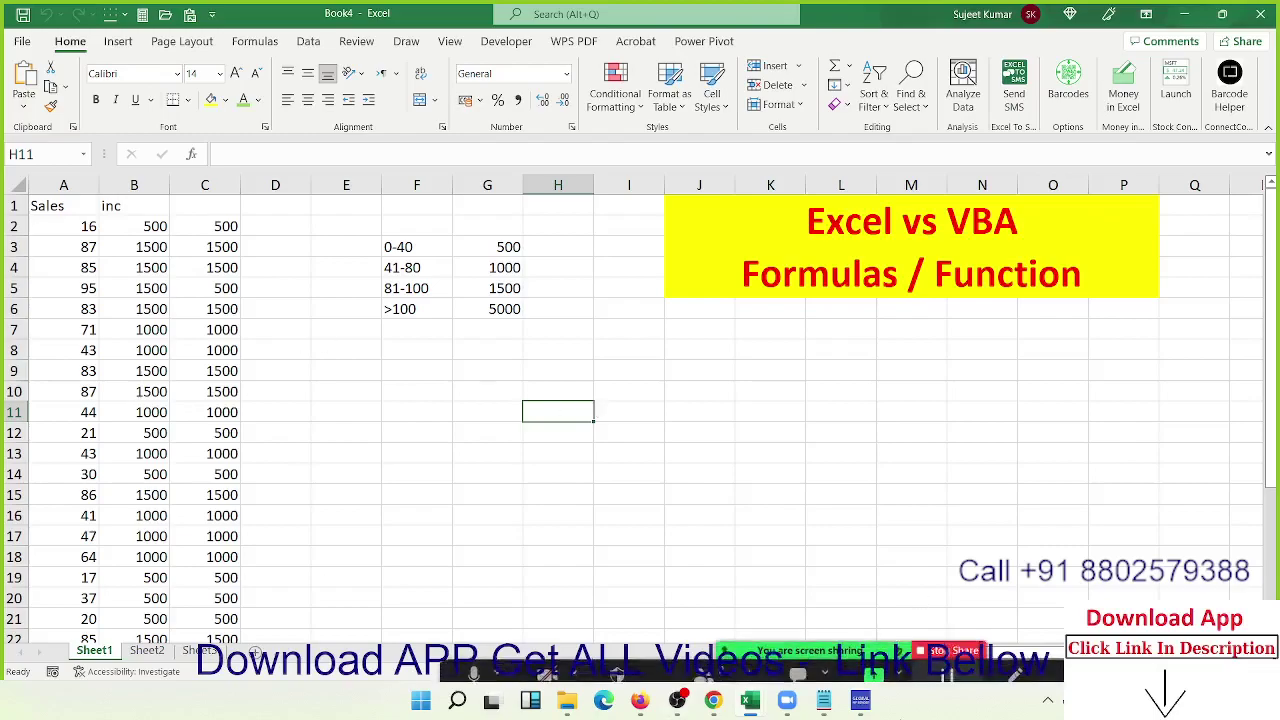
left_click(717, 705)
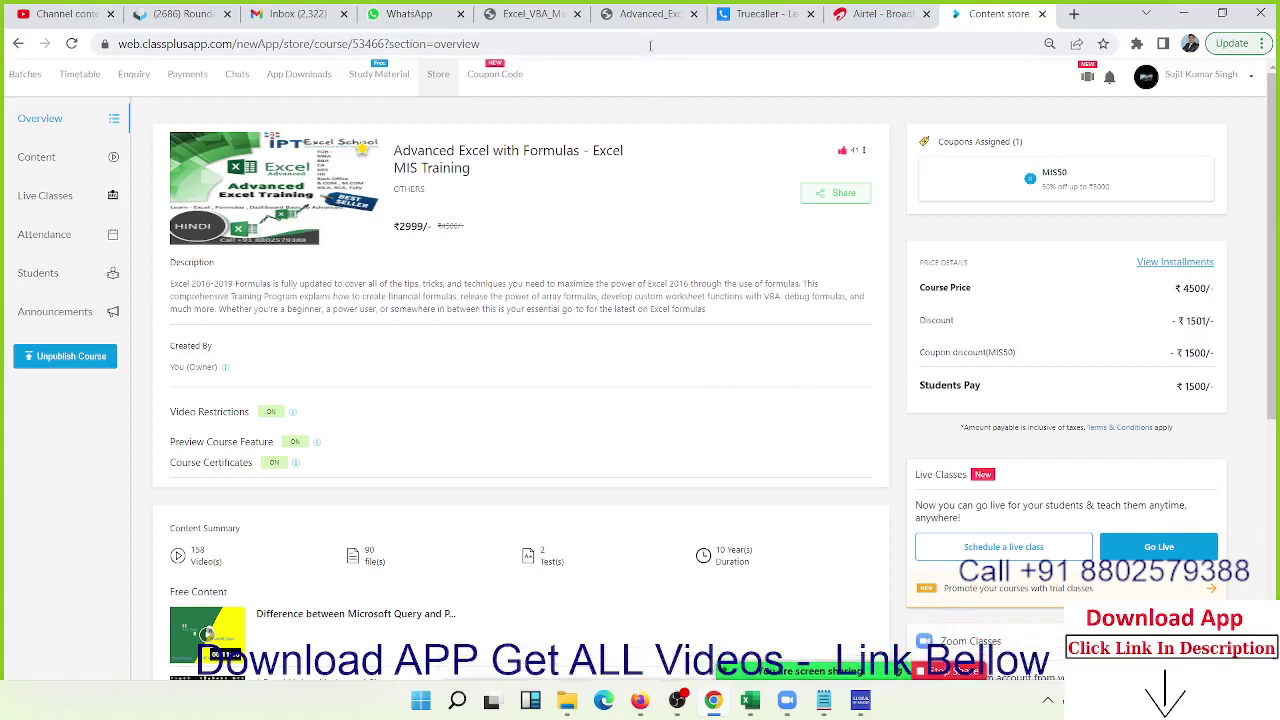
Step: View the Advanced_Excel_With_Formulas.pdf outline, select its title, then return to the Content store tab
left_click(648, 14)
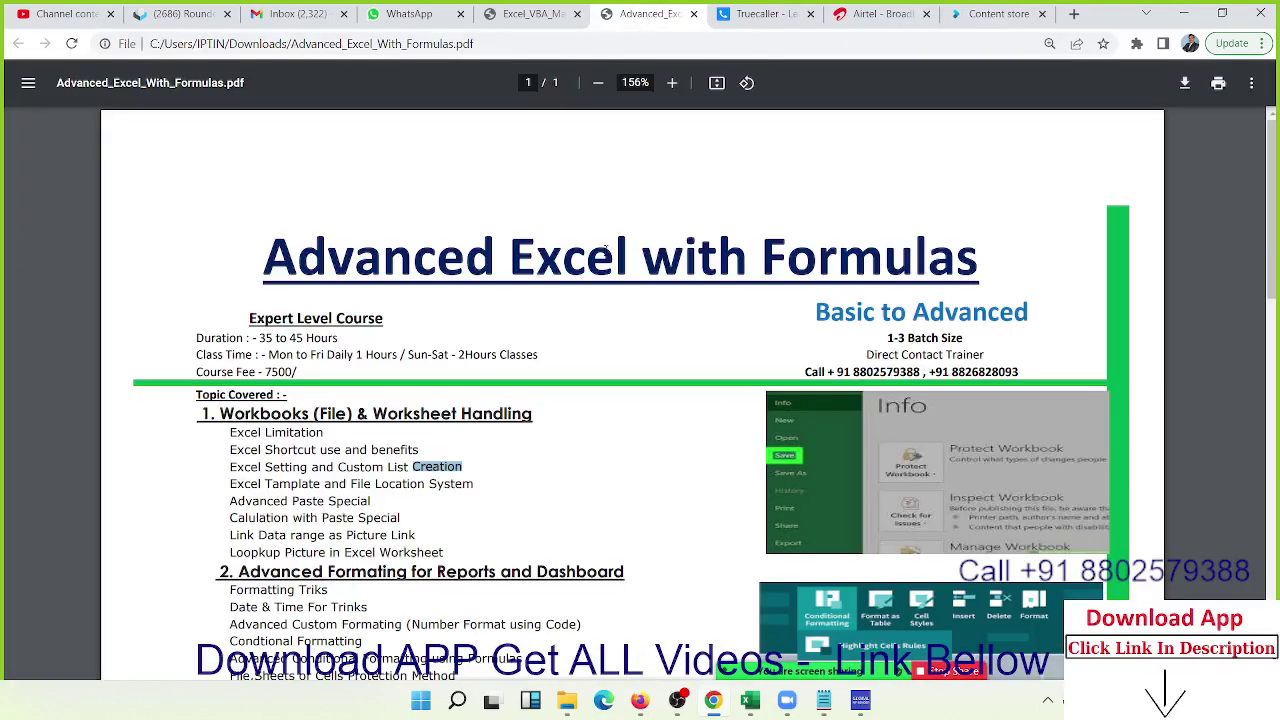
triple_click(605, 249)
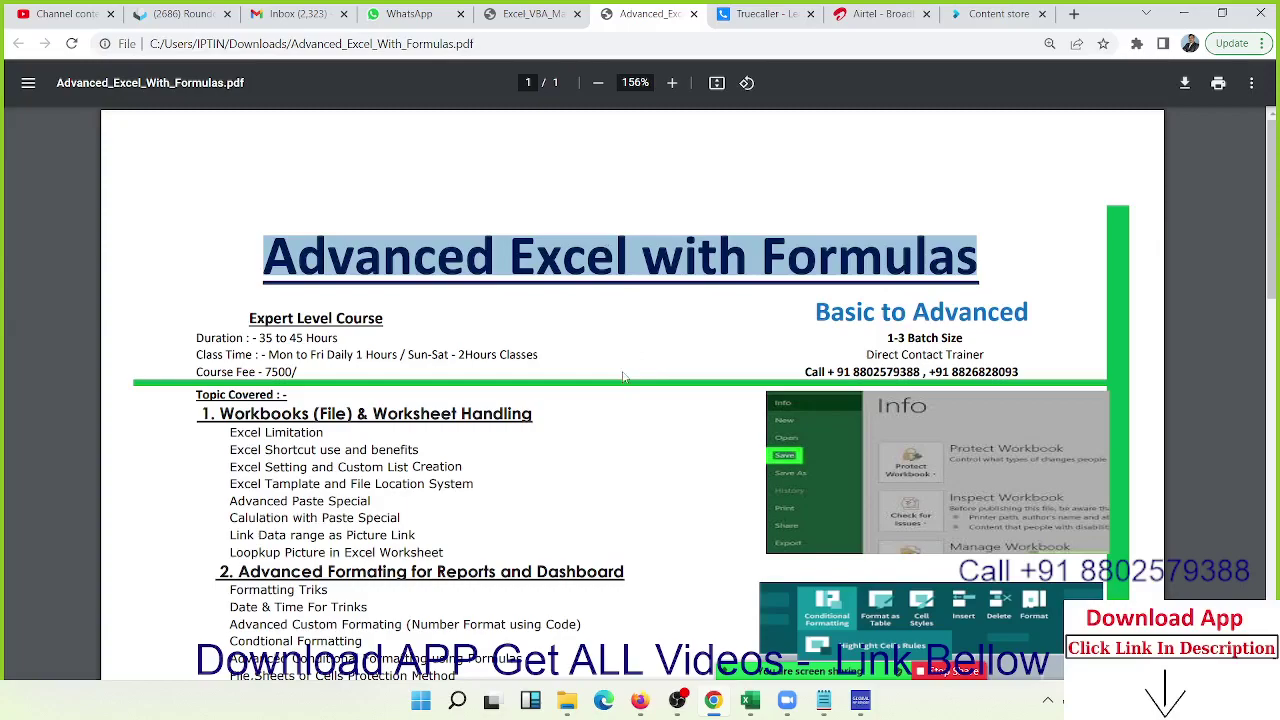
left_click(1018, 14)
Step: In a new tab, load Google Play's EXCEL MIS TRAINING listing via 'pl', then return to Classplus
left_click(1074, 15)
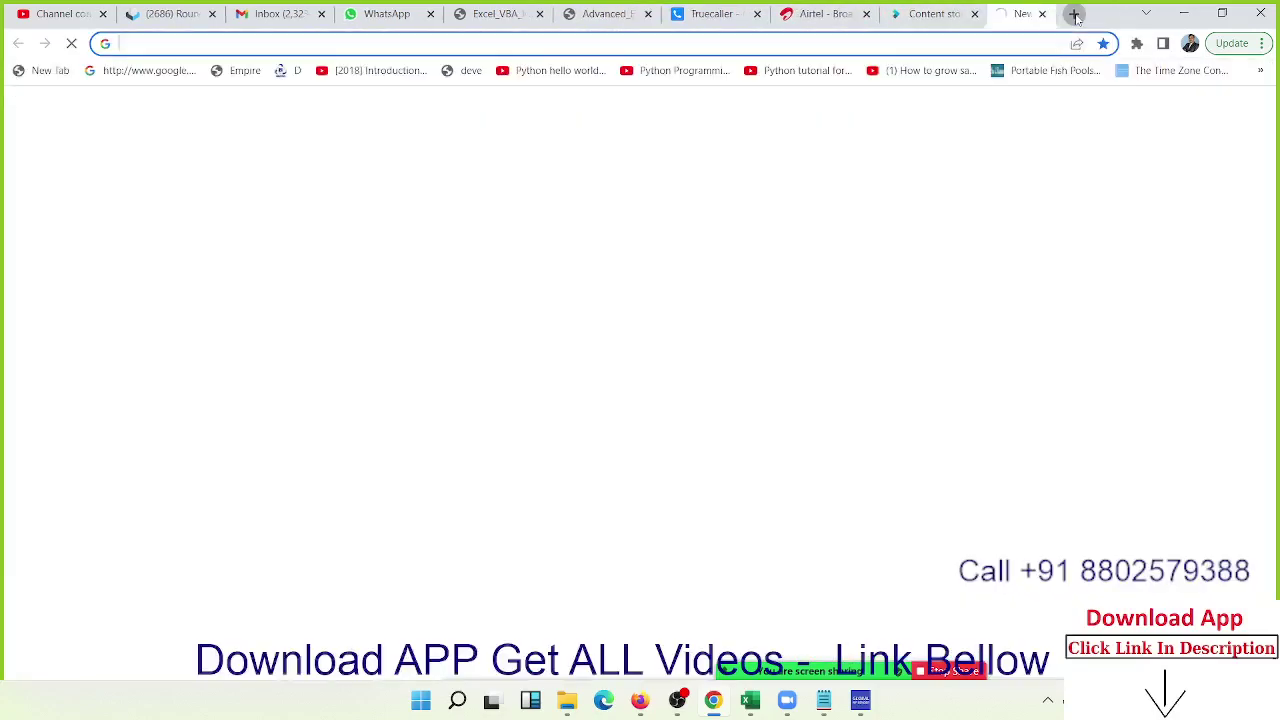
type("pl")
key("Return")
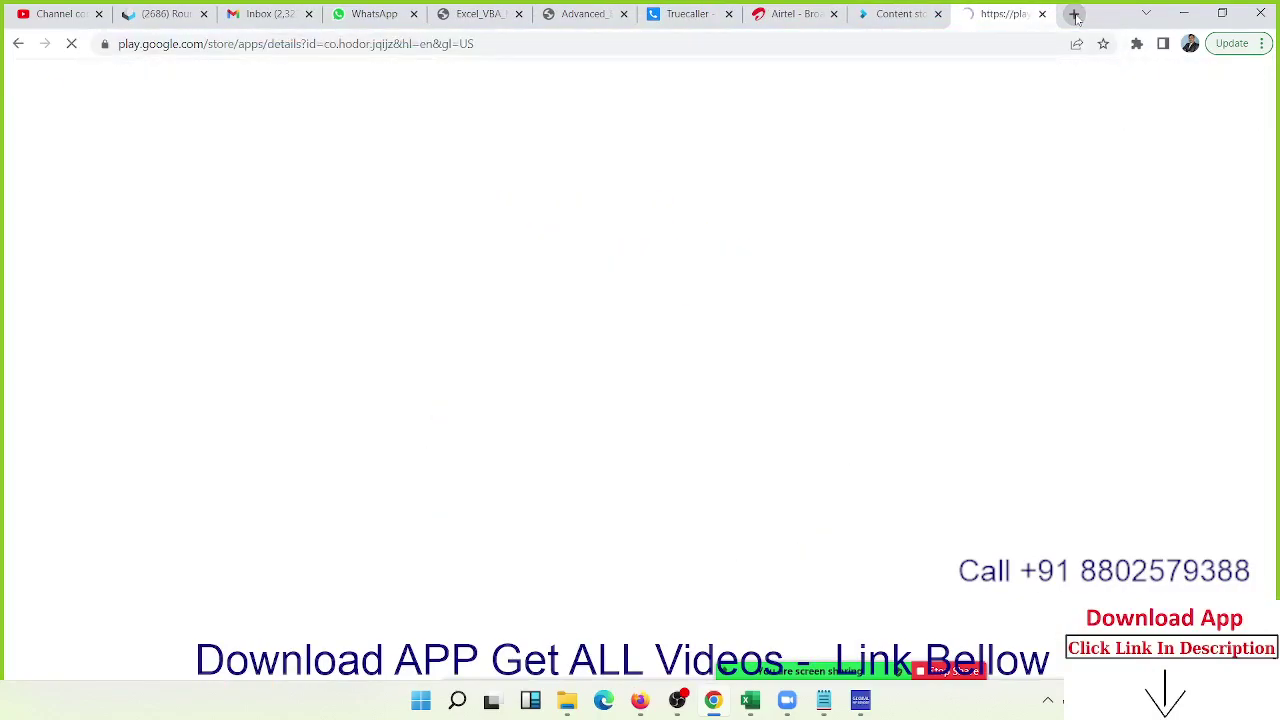
triple_click(565, 194)
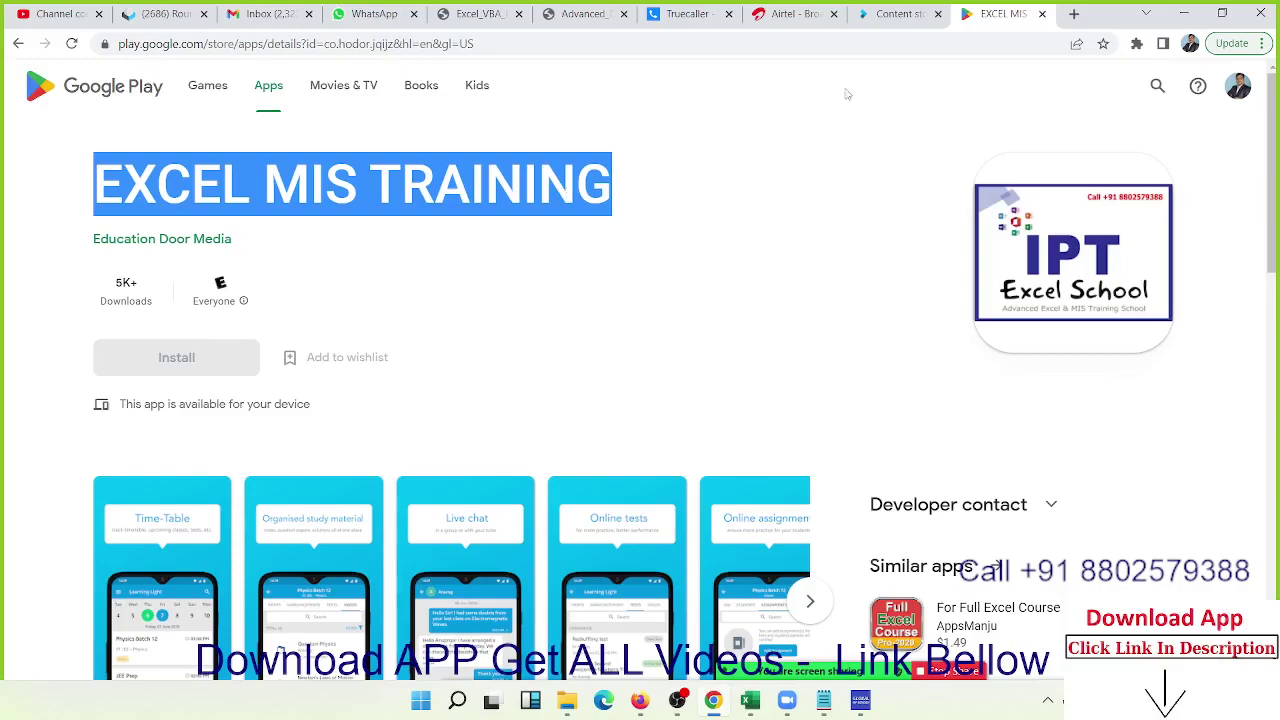
left_click(893, 14)
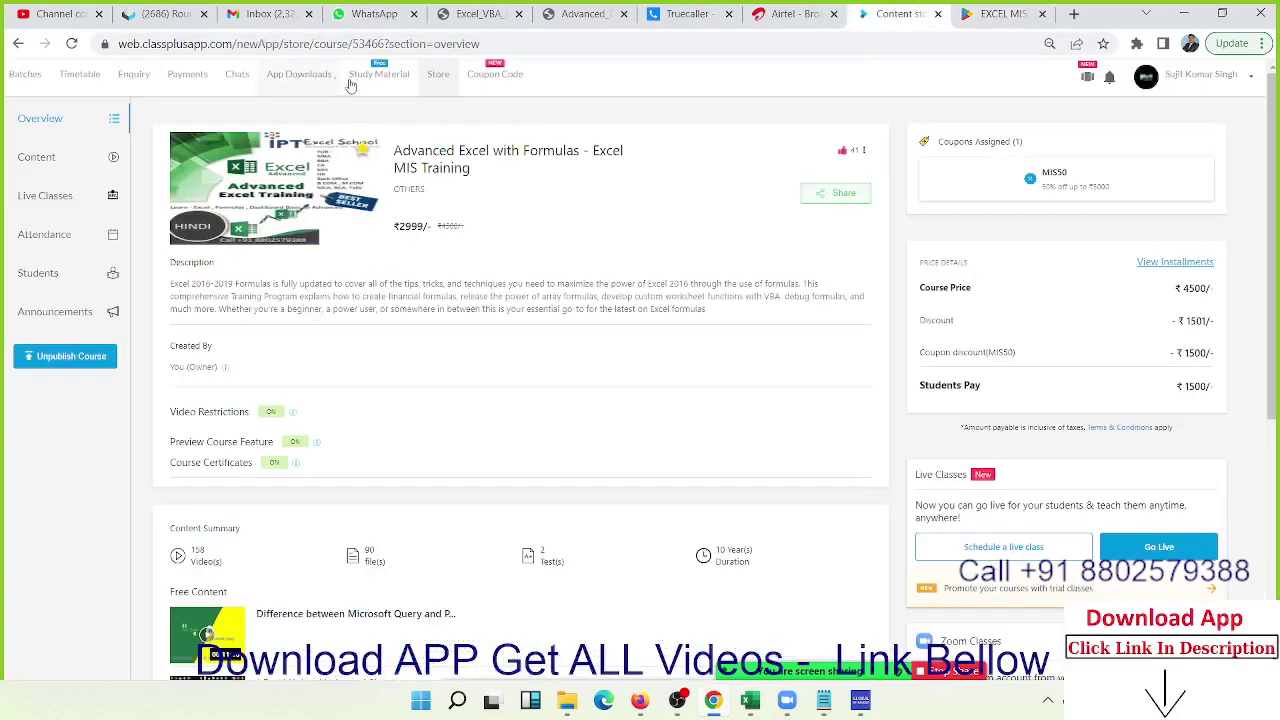
Step: From the Store, open the Advanced Excel with Formulas course's Content and its main video folder
left_click(433, 80)
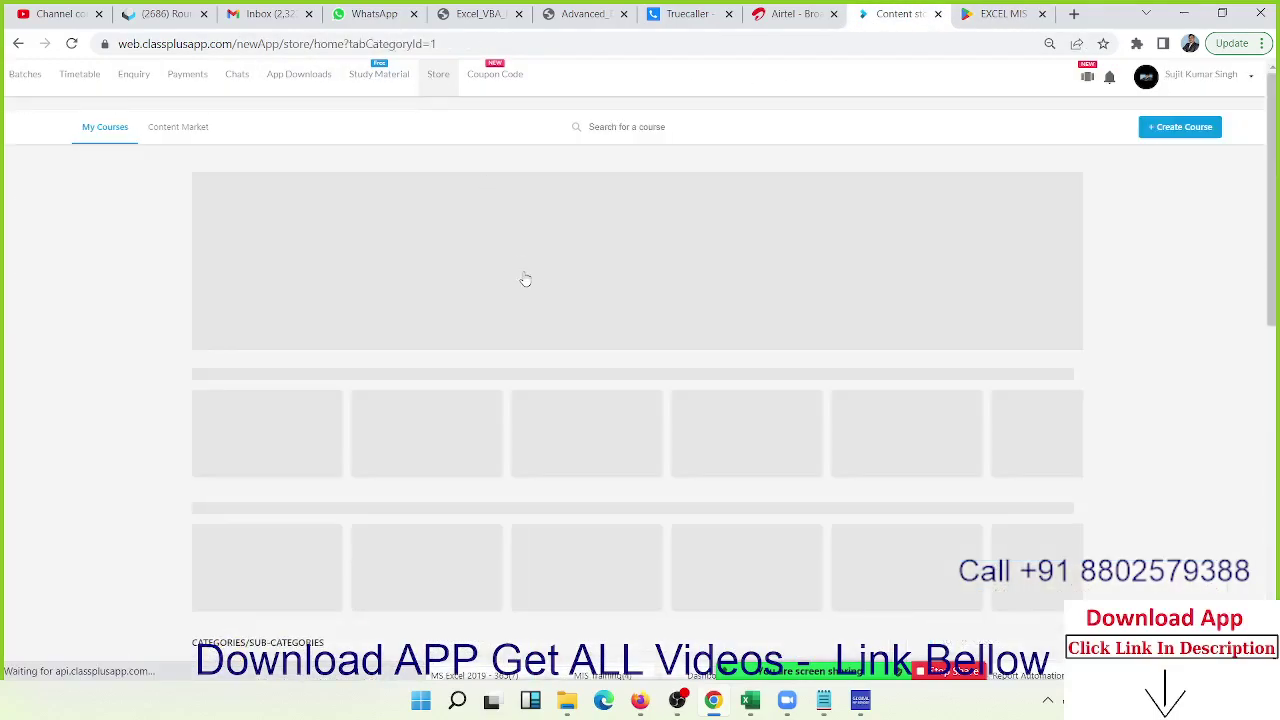
scroll(523, 277, "down", 5)
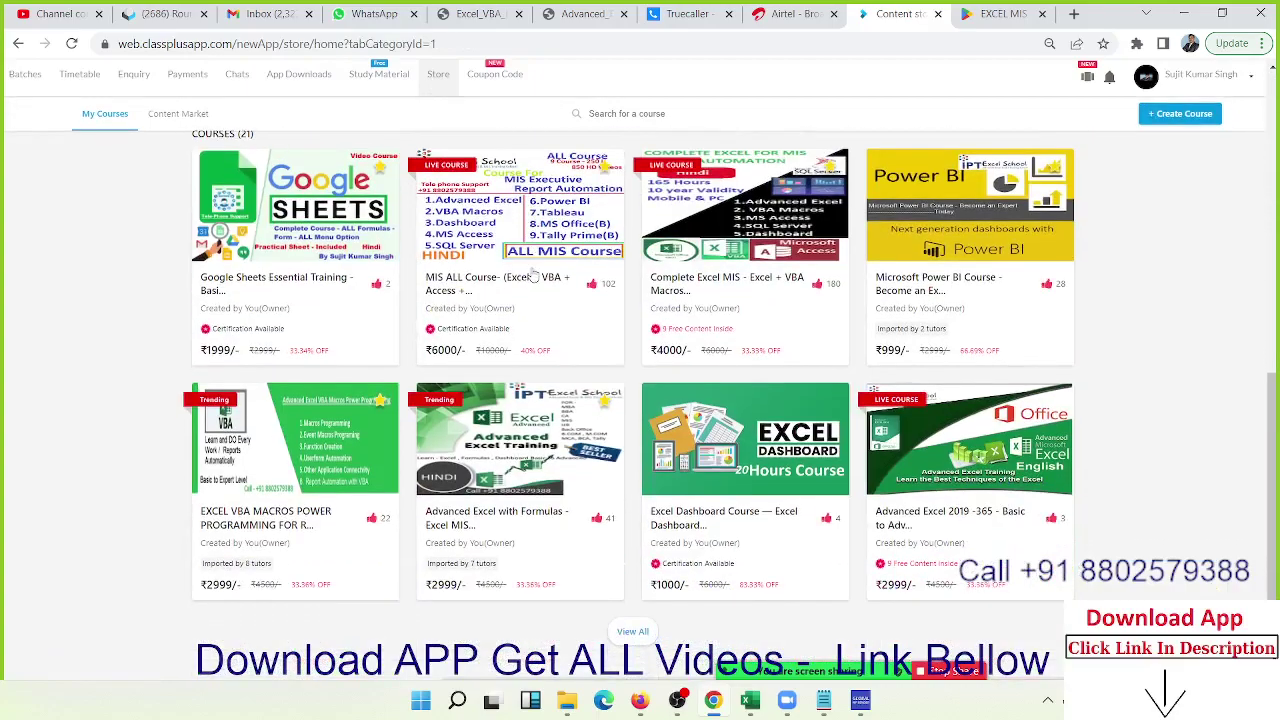
left_click(509, 444)
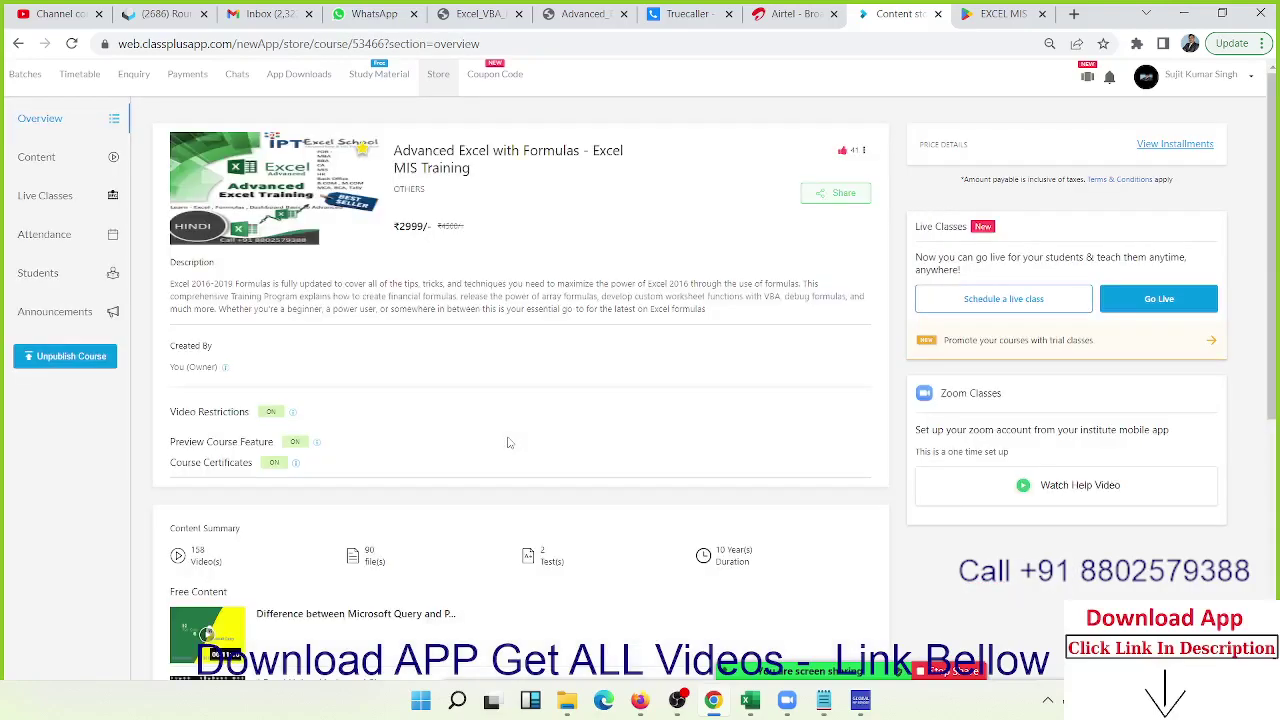
left_click(69, 157)
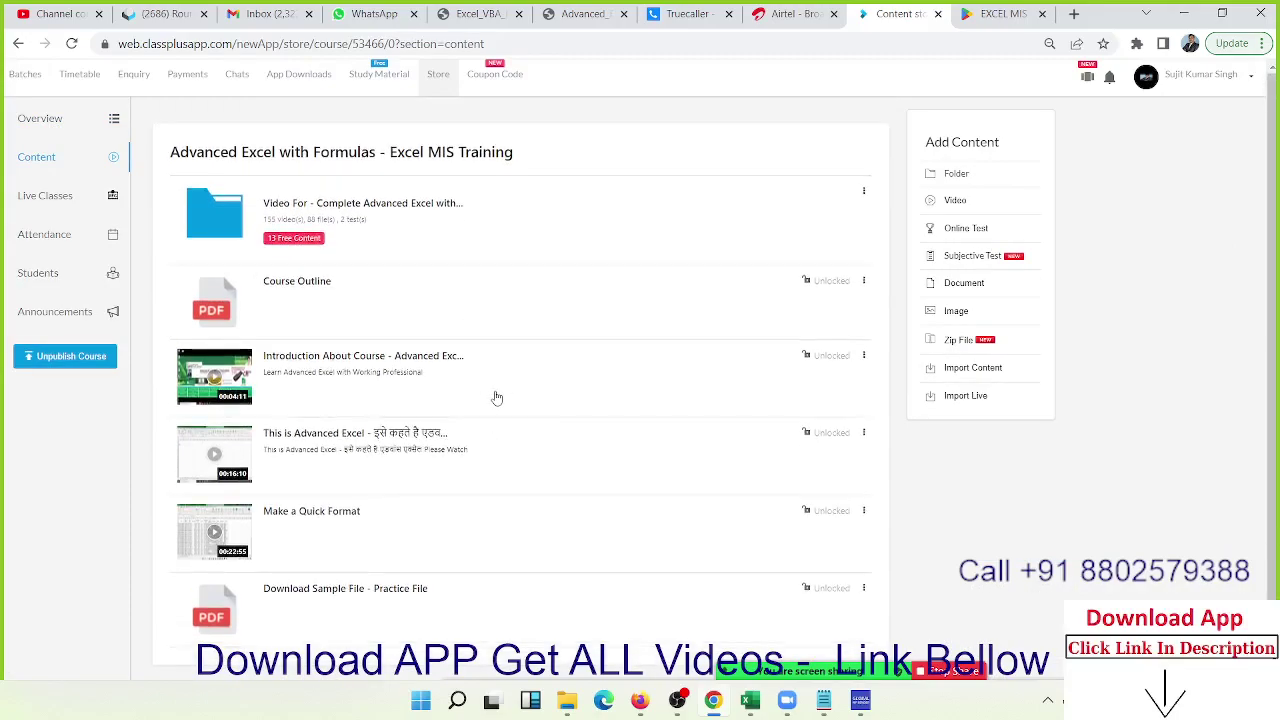
left_click(227, 221)
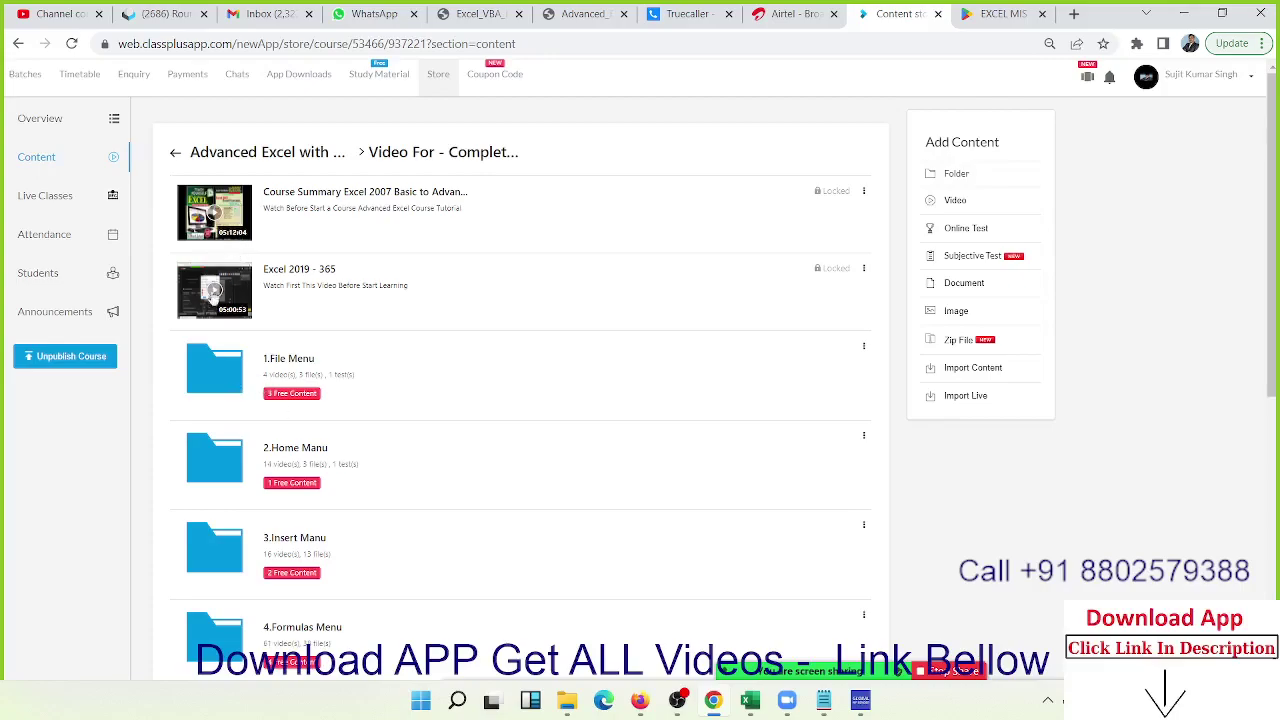
Step: Browse the 1.File Menu lessons, go back to the folder list, then return to Store
left_click(219, 378)
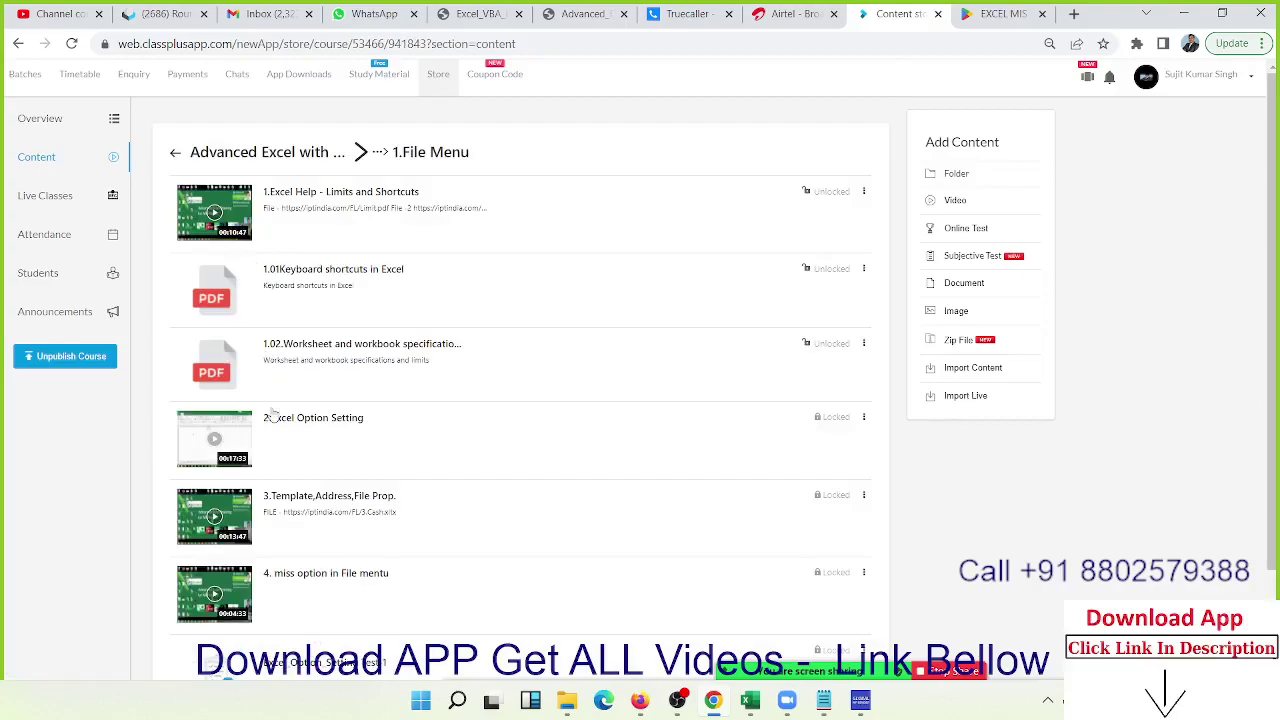
scroll(306, 524, "down", 1)
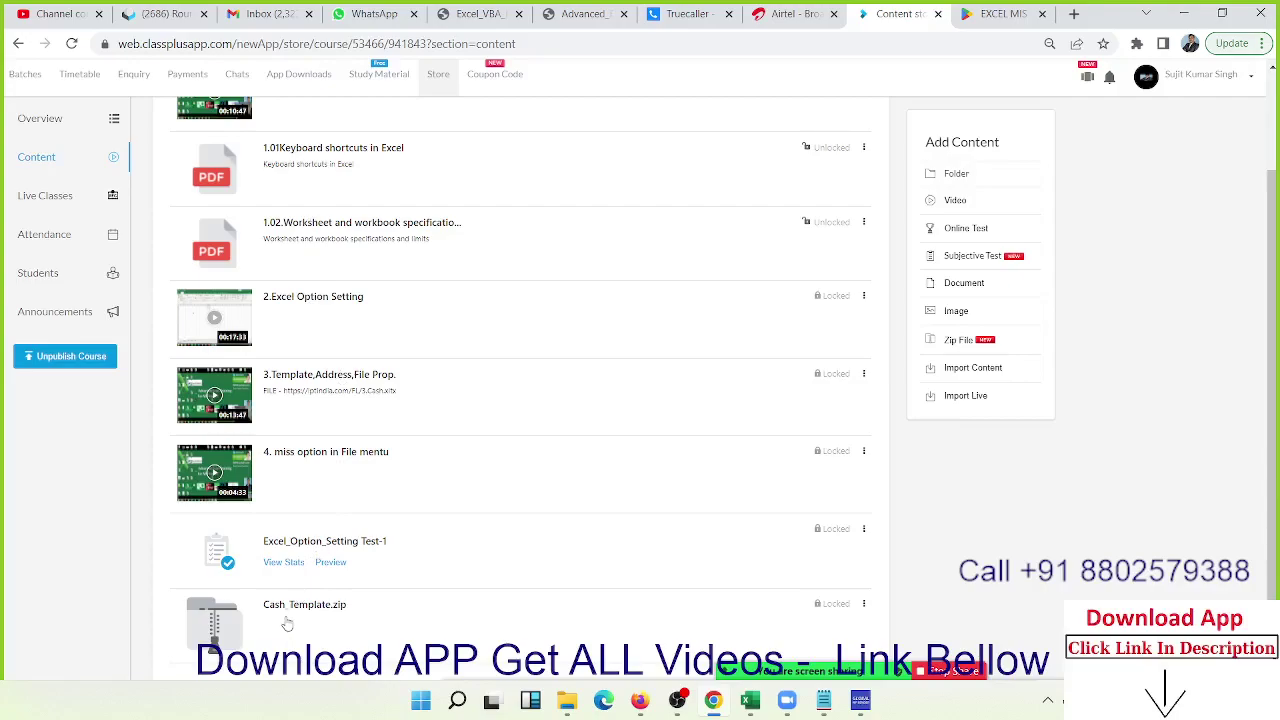
scroll(281, 474, "up", 1)
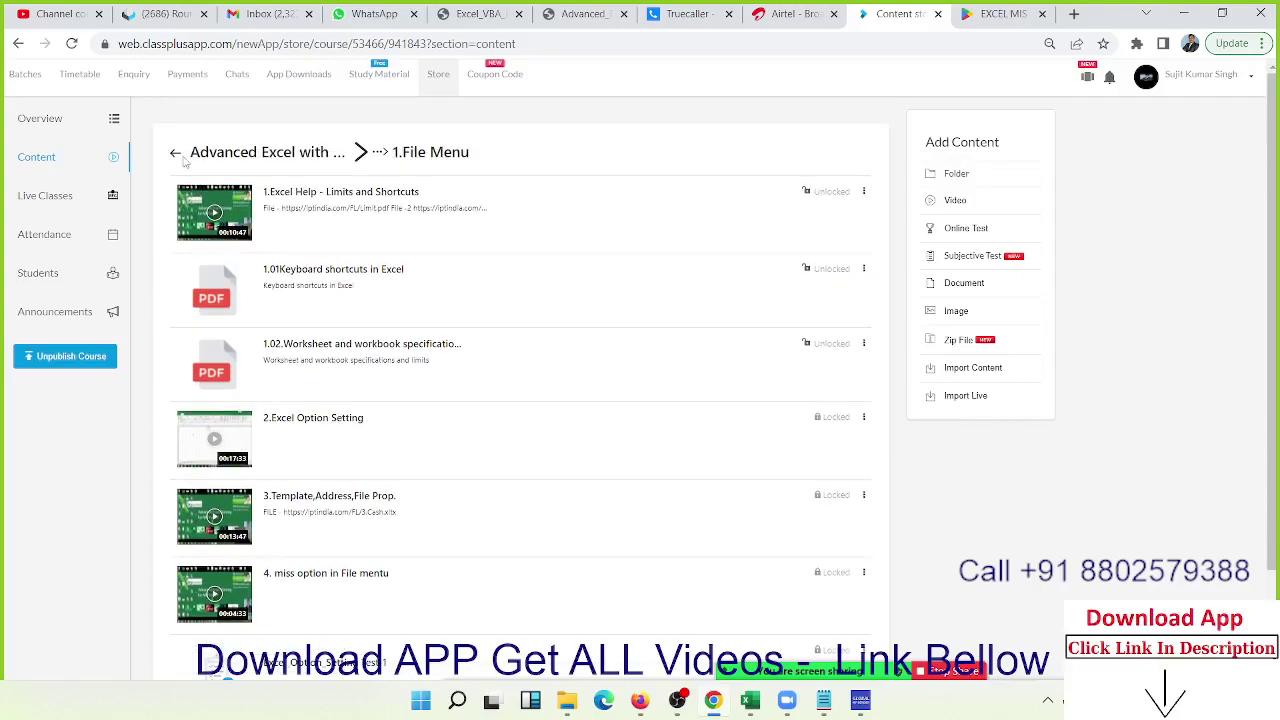
left_click(176, 153)
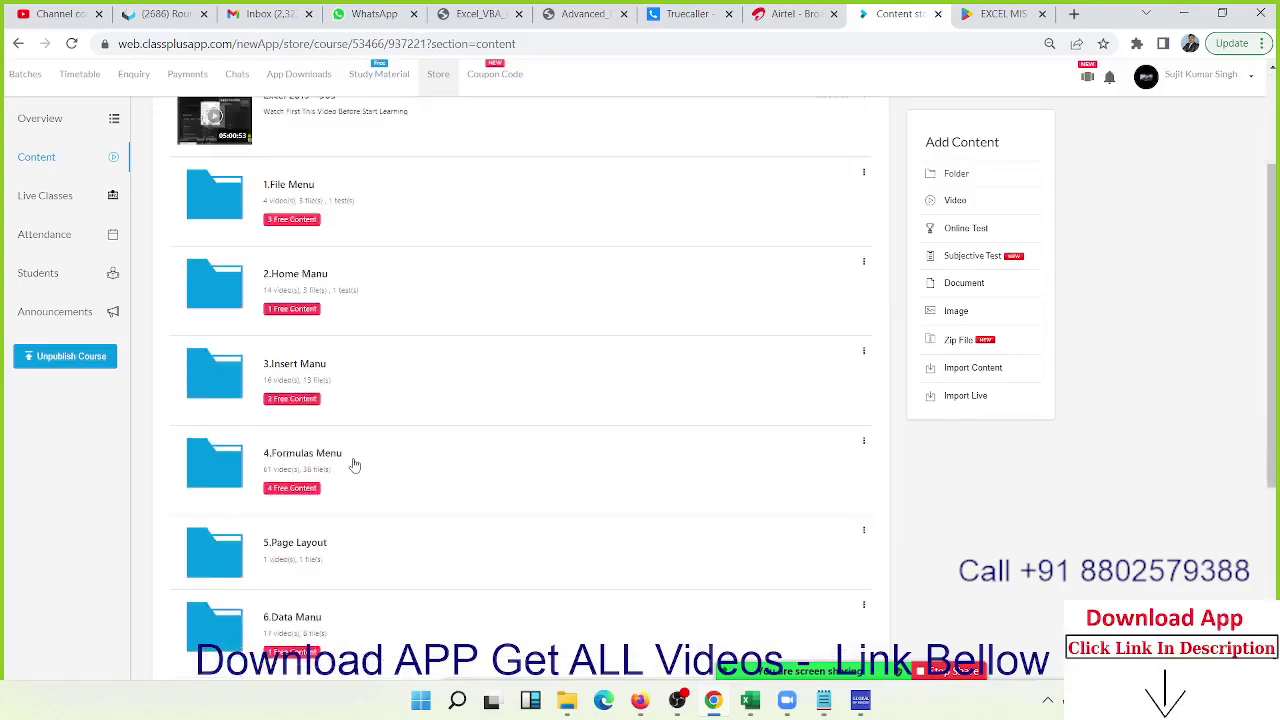
scroll(354, 465, "down", 1)
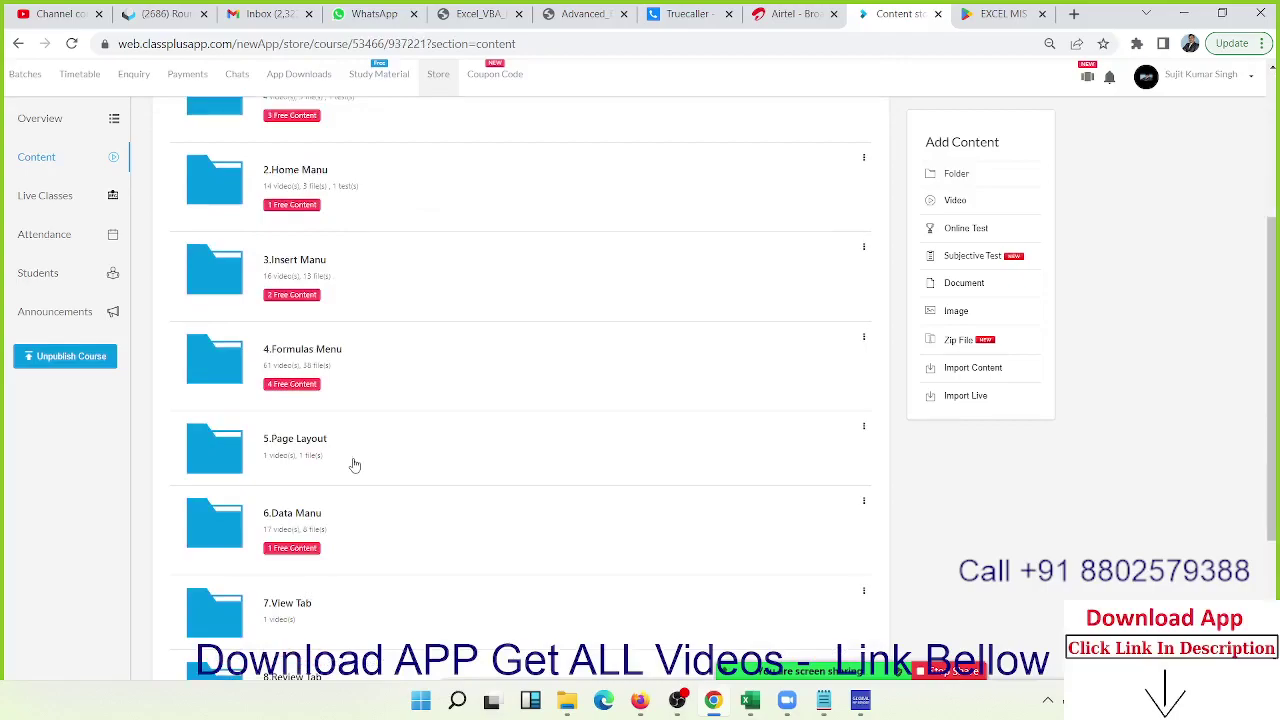
scroll(354, 465, "down", 1)
scroll(370, 464, "up", 2)
scroll(370, 464, "up", 2)
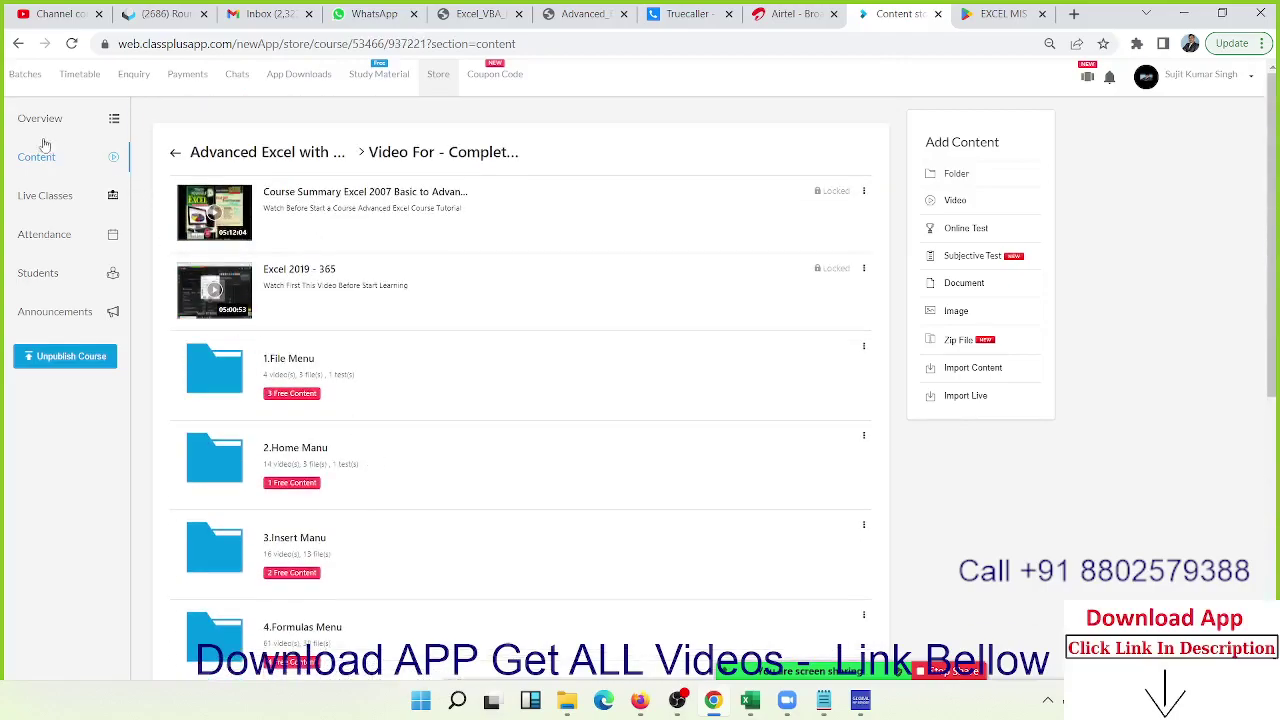
left_click(437, 86)
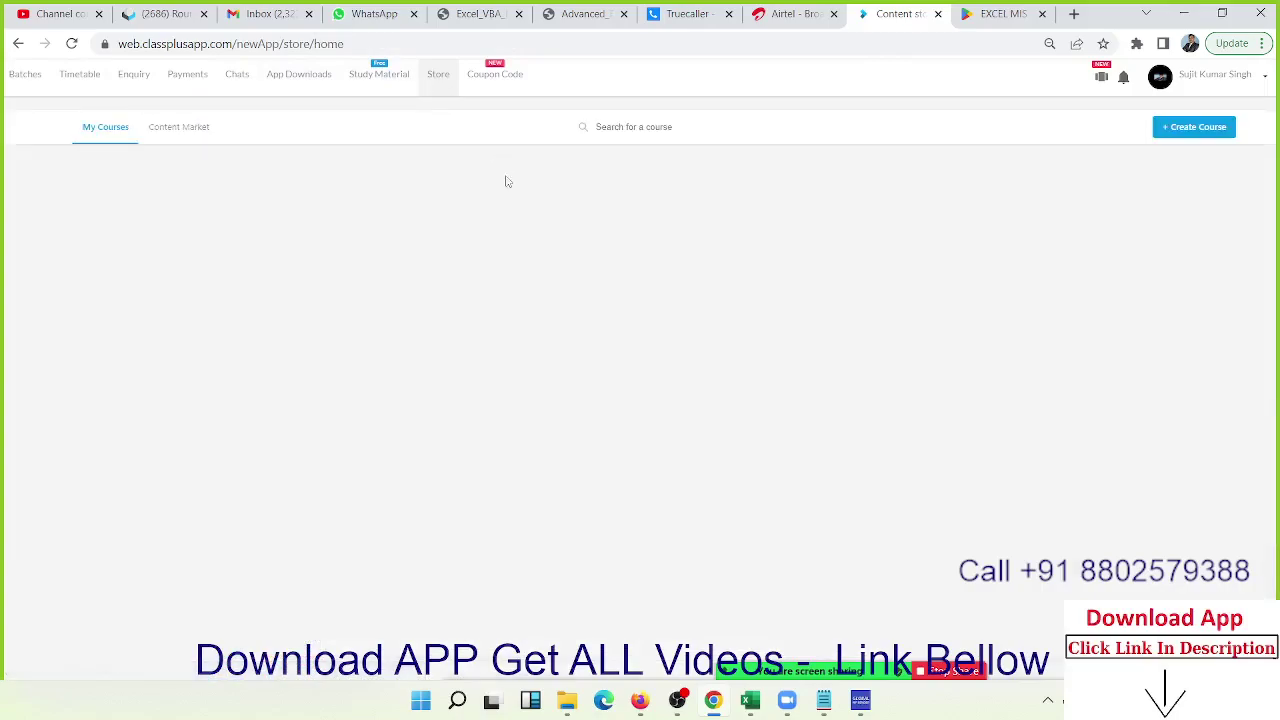
Step: Scroll to the COURSES (21) grid and open the MIS ALL Course (₹6000, 932 videos, 129 files)
scroll(585, 420, "down", 5)
scroll(585, 420, "down", 1)
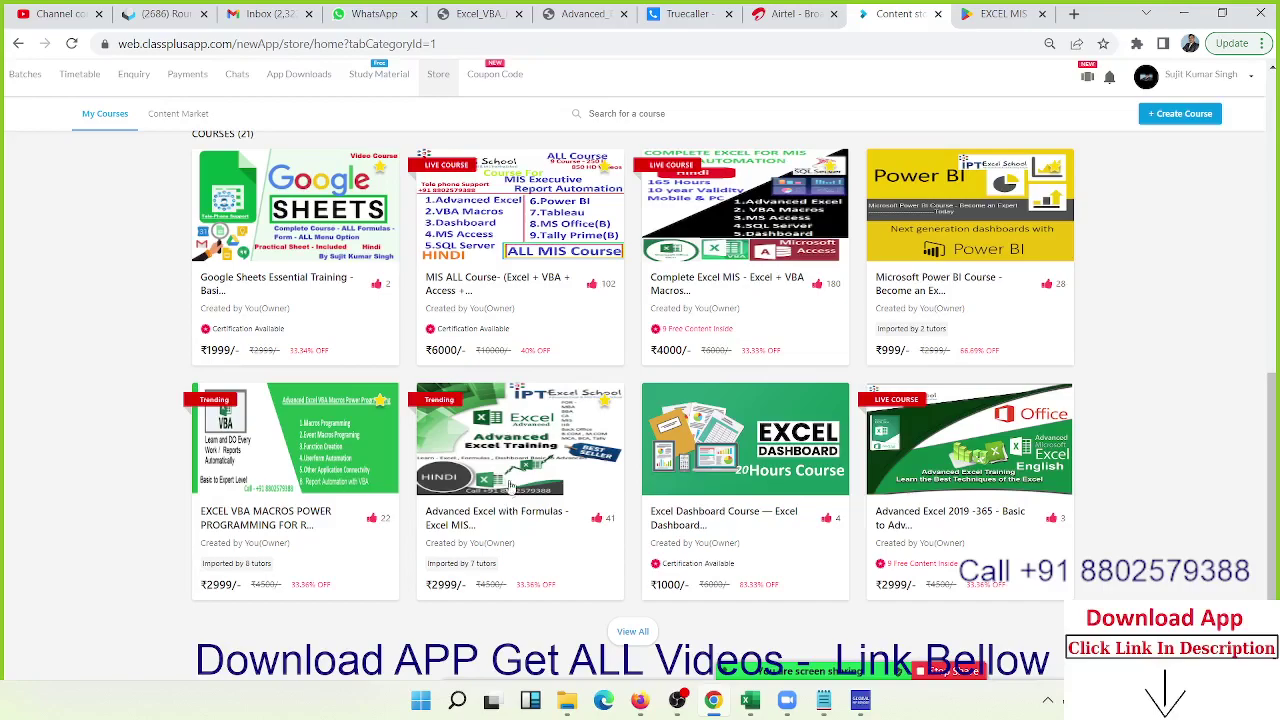
left_click(488, 230)
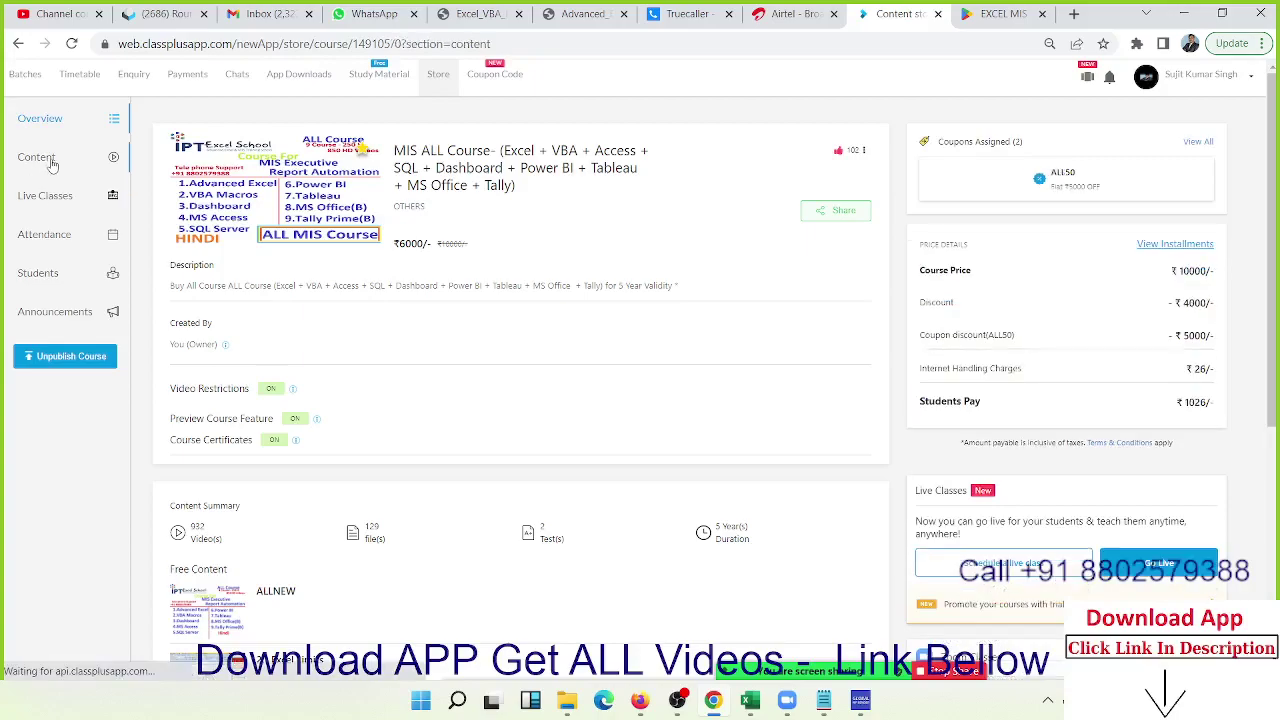
Step: Open Content and scroll through folders 1.Advanced Excel with Formulas to 7.Tableau Dashboard Training
left_click(51, 162)
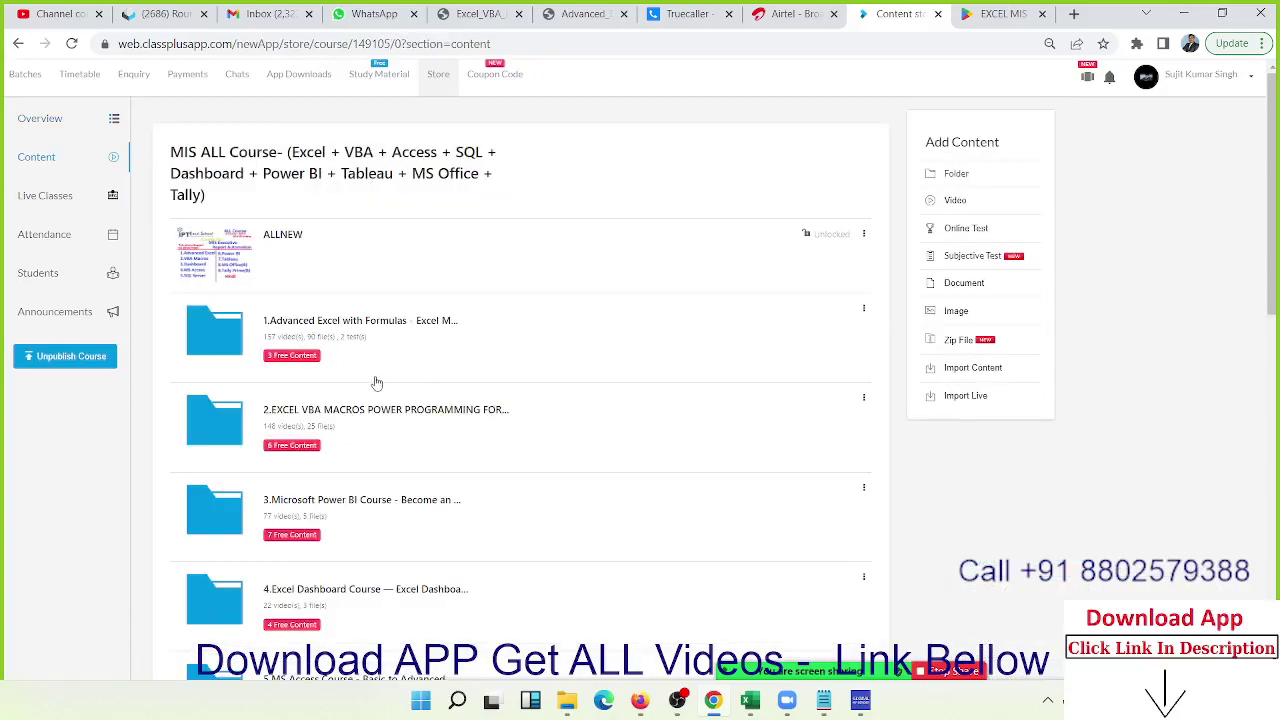
scroll(348, 507, "down", 3)
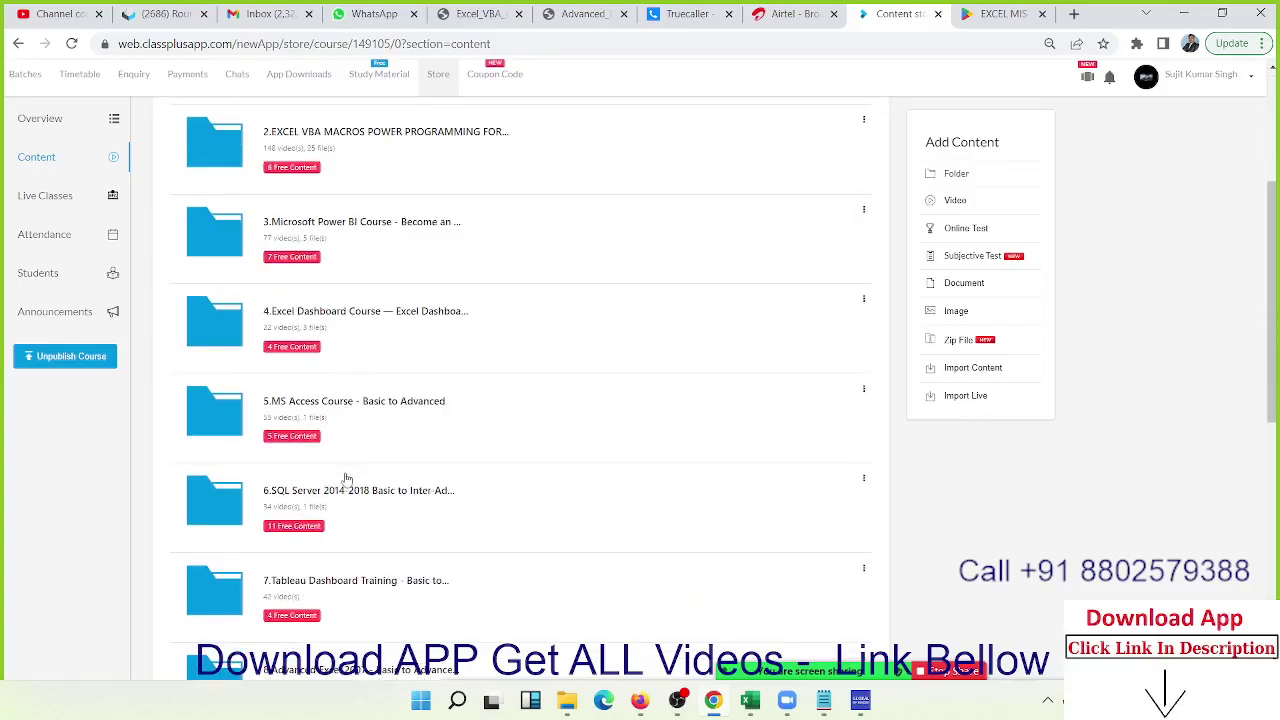
scroll(343, 520, "down", 1)
scroll(342, 569, "down", 2)
scroll(341, 570, "down", 3)
scroll(342, 570, "up", 10)
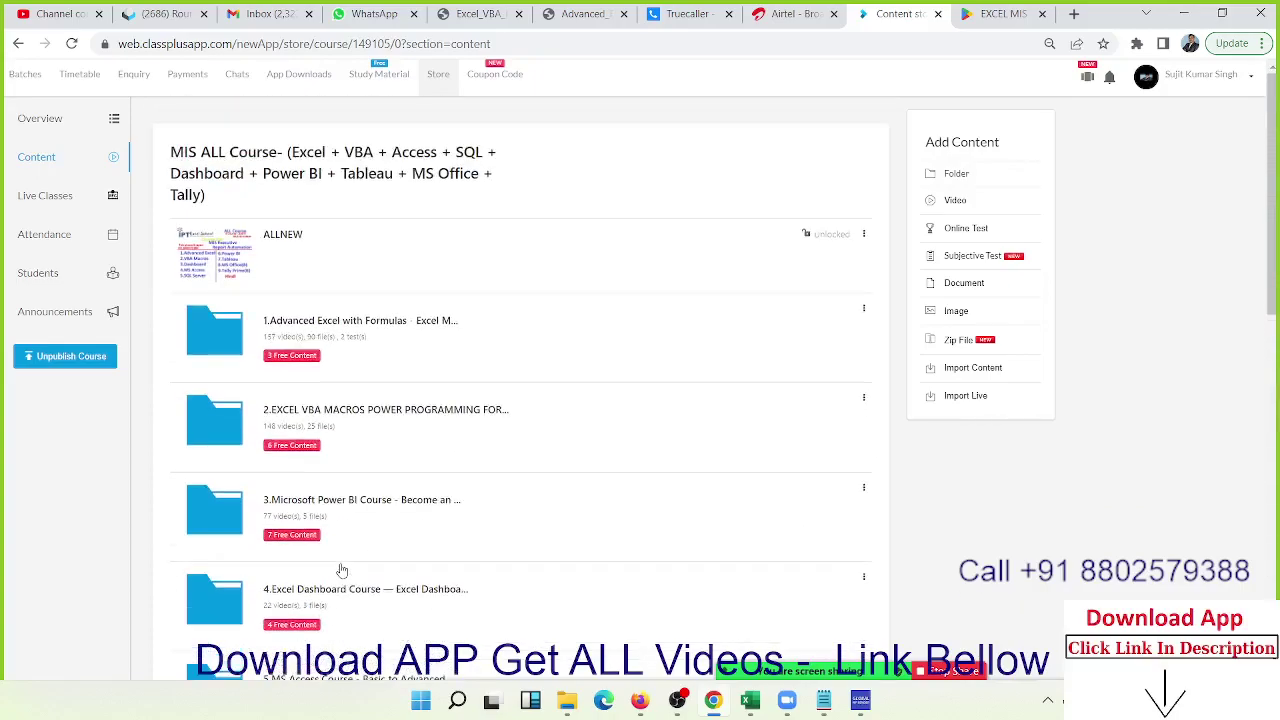